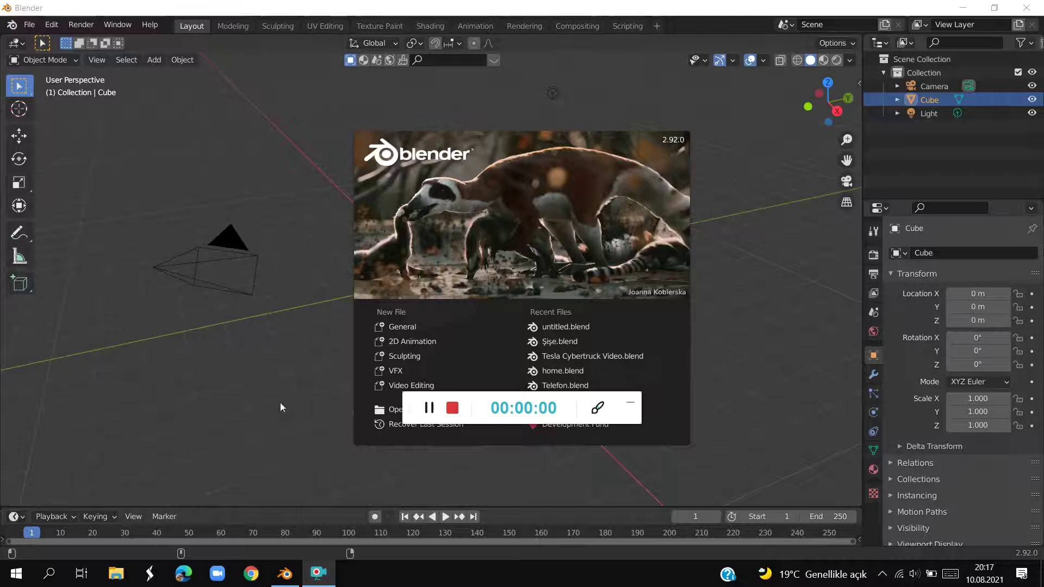
Dismiss the splash screen and delete the default cube.
left_click_drag(406, 407, 787, 17)
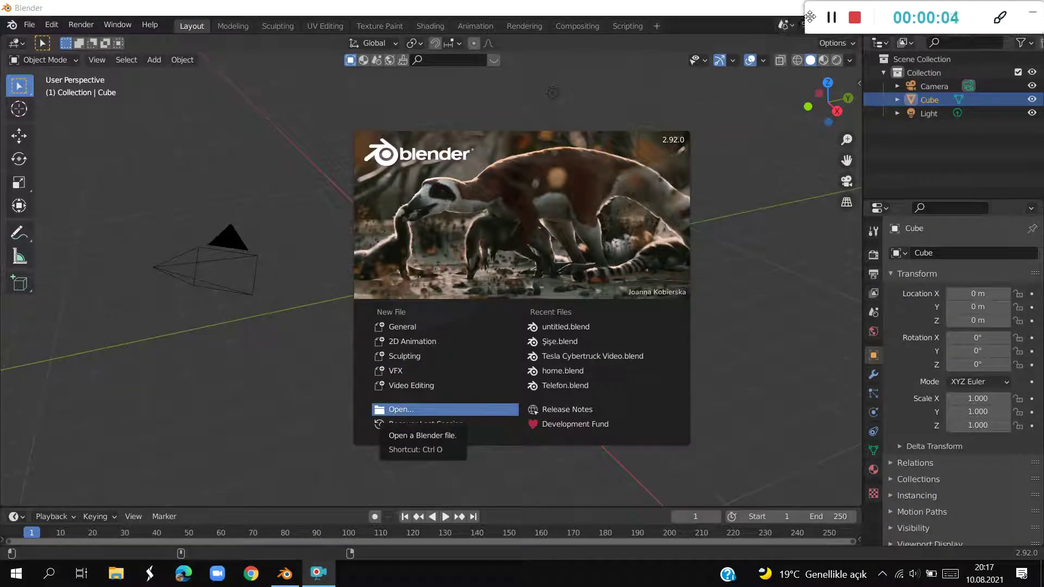
left_click(634, 89)
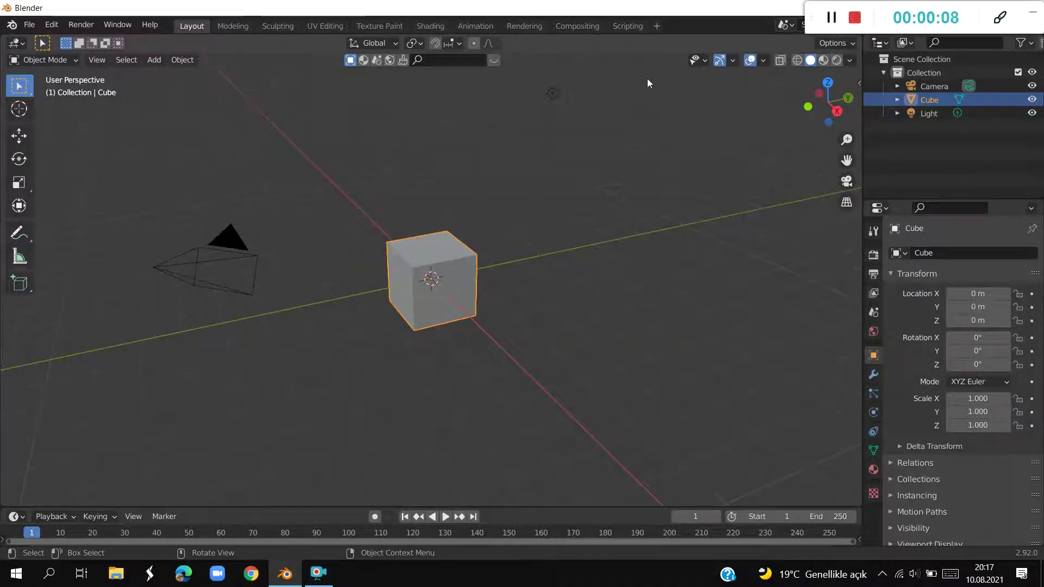
key("Delete")
key("shift+a")
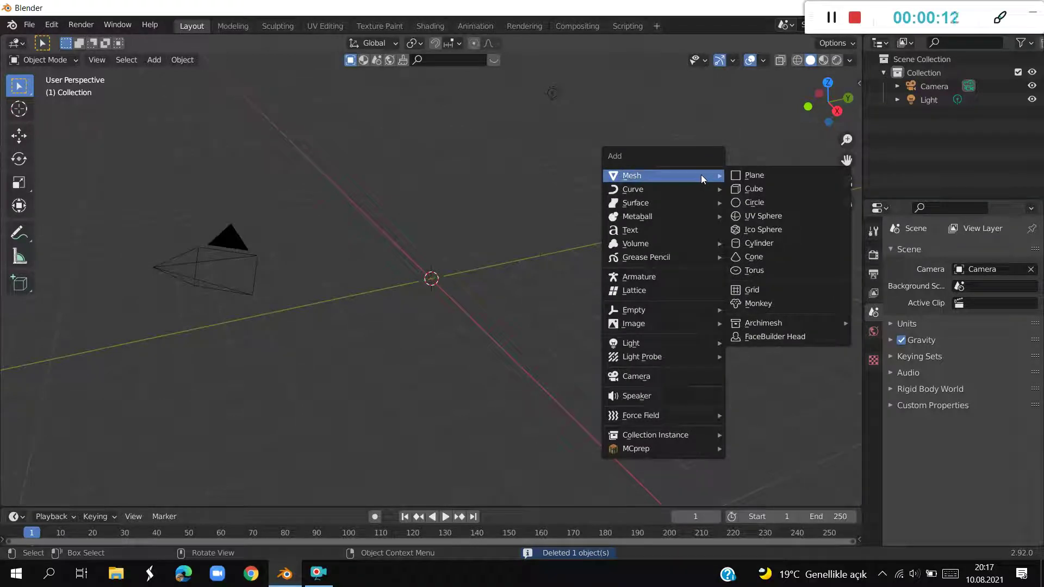
Add a circle, scale it to 1.320, and raise it to Z 1.7474 m.
left_click(759, 201)
mouse_move(664, 224)
middle_mouse_down()
mouse_move(580, 170)
mouse_move(599, 204)
mouse_move(577, 220)
middle_mouse_up()
key("s")
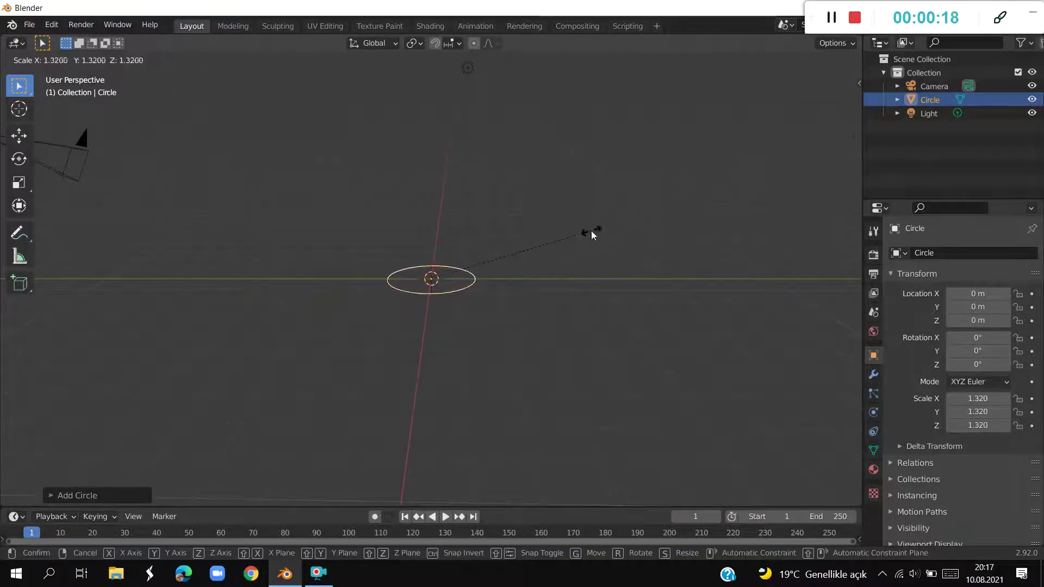
left_click(593, 229)
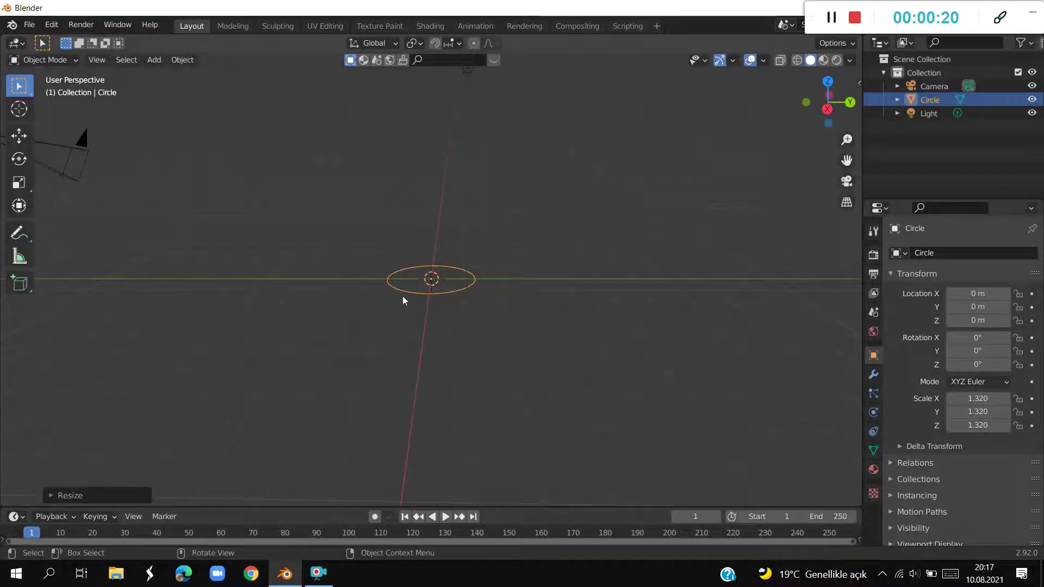
mouse_move(518, 242)
middle_mouse_down()
mouse_move(577, 211)
mouse_move(573, 220)
middle_mouse_up()
key("KP_3")
key("g")
key("z")
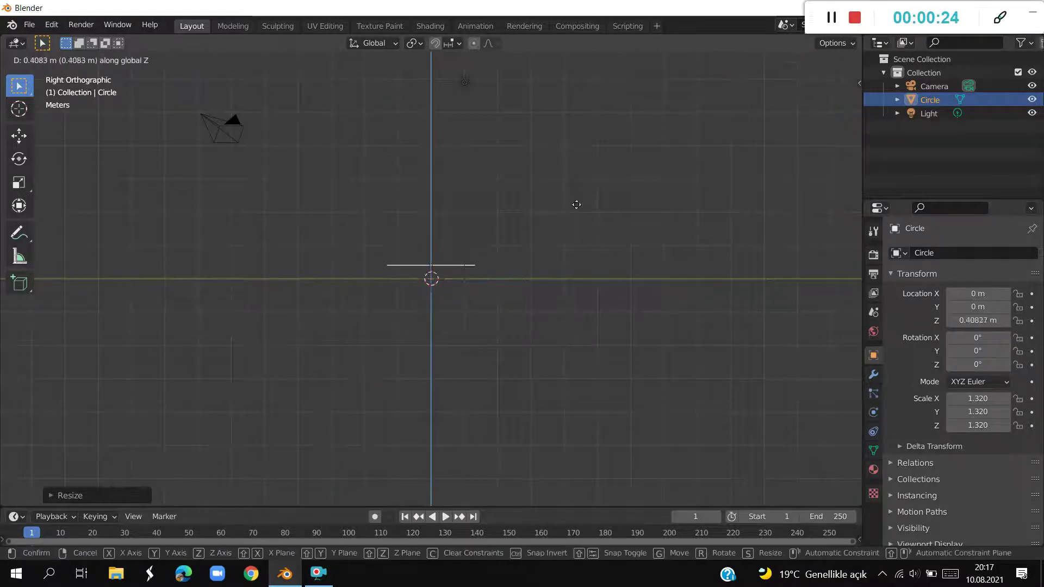
left_click(575, 172)
Duplicate the circle in place and tilt the copy, Circle.001, about X.
key("shift+d")
right_click(575, 172)
key("r")
key("x")
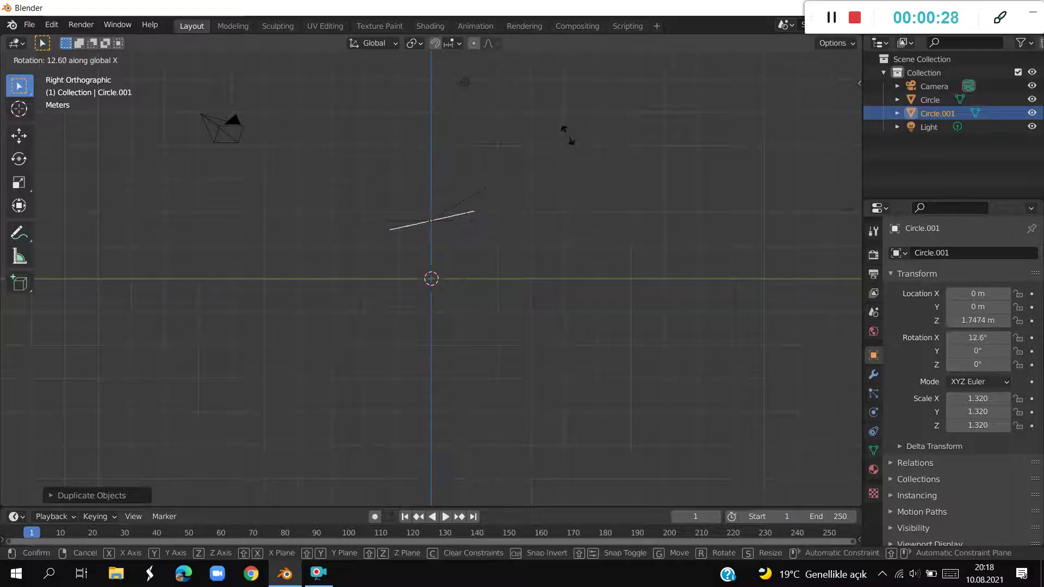
left_click(510, 65)
Duplicate the tilted circle and rotate Circle.002 about X to -43.3°.
key("shift+d")
right_click(524, 92)
key("r")
key("x")
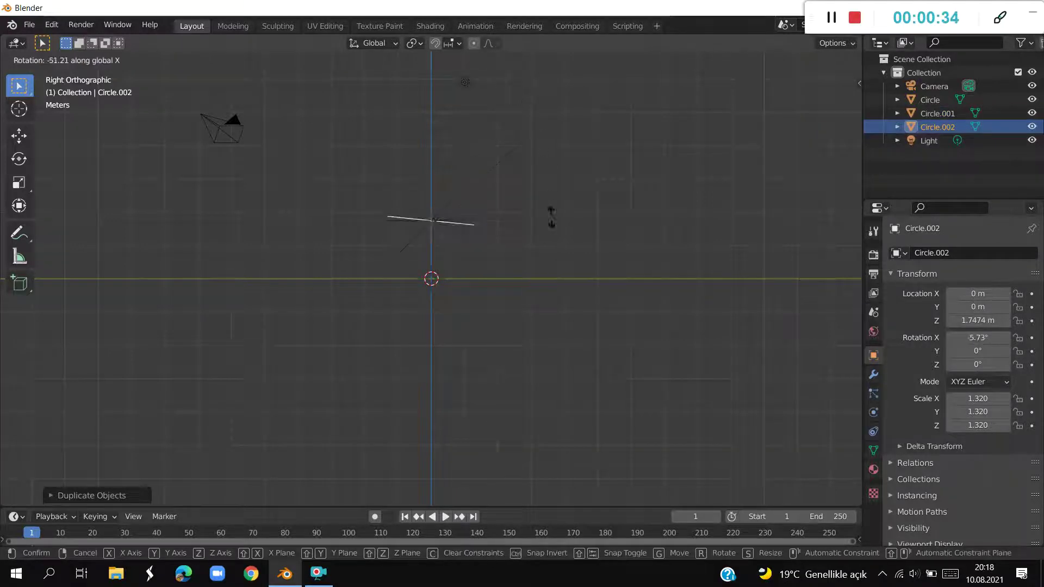
left_click(508, 269)
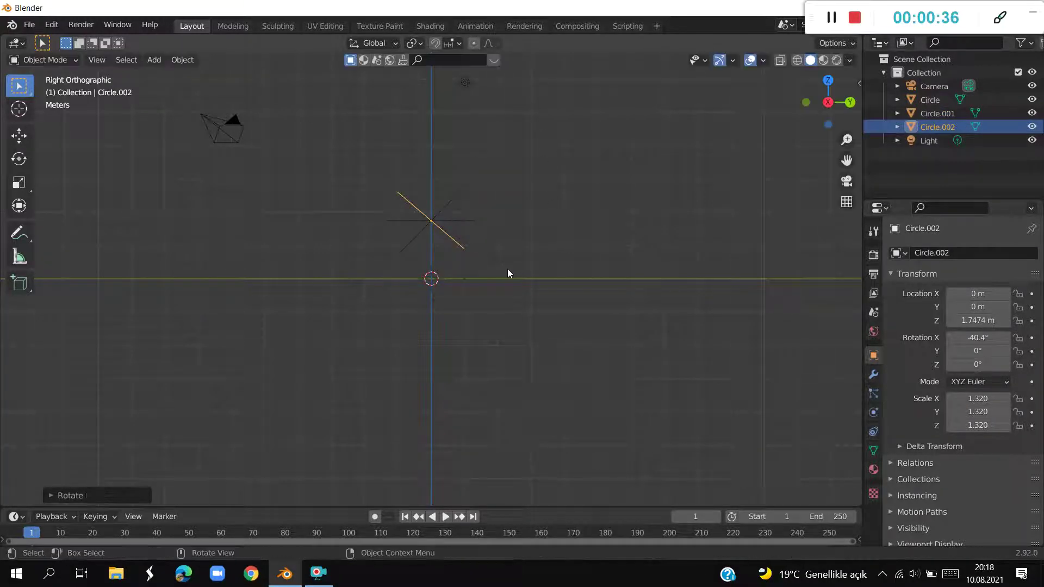
key("r")
key("x")
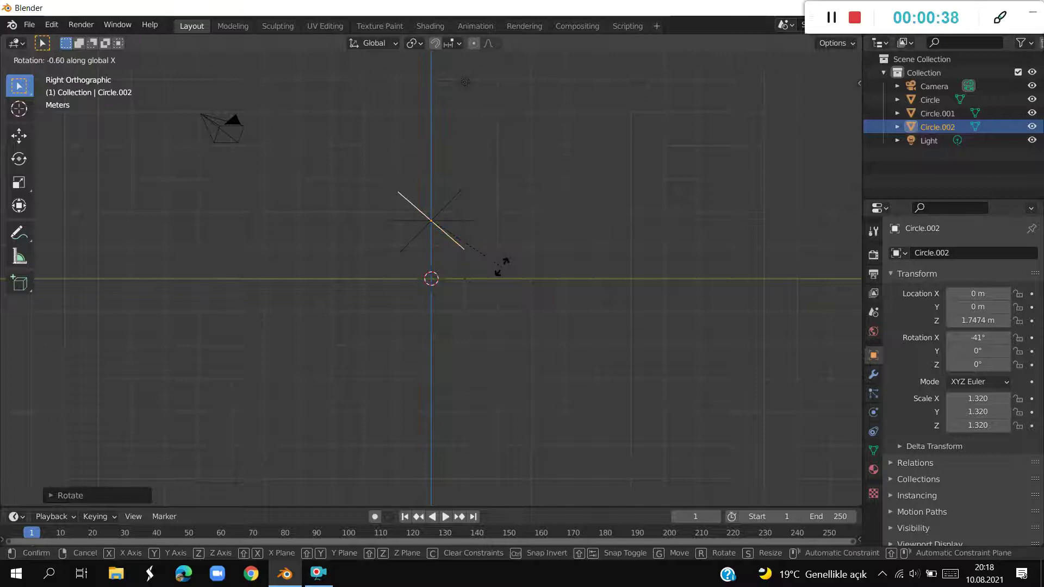
left_click(500, 269)
Deselect everything and orbit around to inspect the three crossing rings.
mouse_move(521, 256)
middle_mouse_down()
mouse_move(512, 272)
mouse_move(417, 301)
mouse_move(441, 258)
mouse_move(536, 292)
mouse_move(407, 263)
mouse_move(514, 269)
mouse_move(492, 271)
mouse_move(514, 275)
mouse_move(587, 338)
mouse_move(662, 294)
mouse_move(533, 192)
middle_mouse_up()
left_click(536, 288)
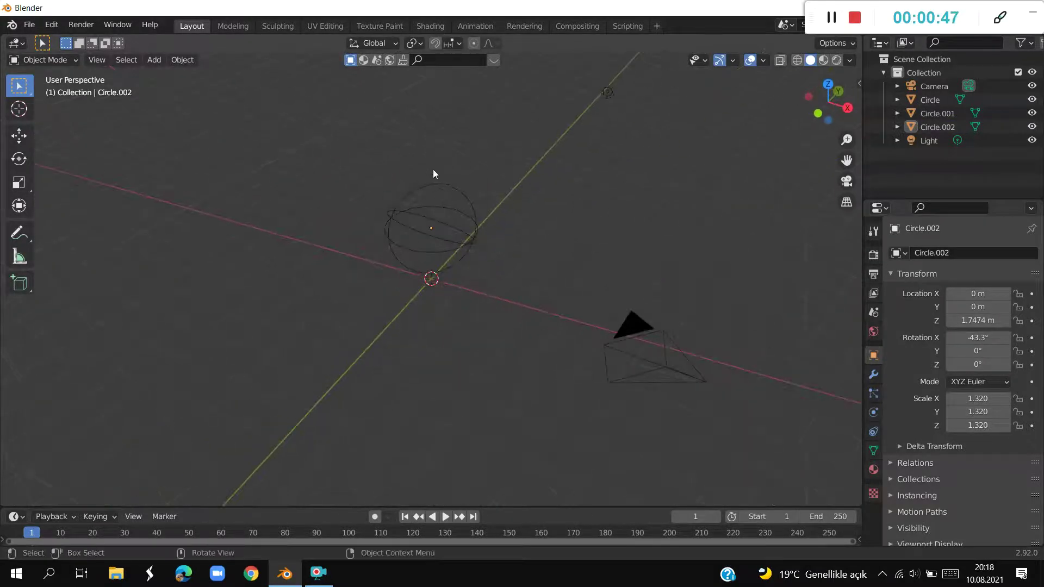
left_click(467, 197)
left_click(471, 173)
mouse_move(527, 184)
middle_mouse_down()
mouse_move(596, 188)
mouse_move(436, 213)
mouse_move(615, 212)
middle_mouse_up()
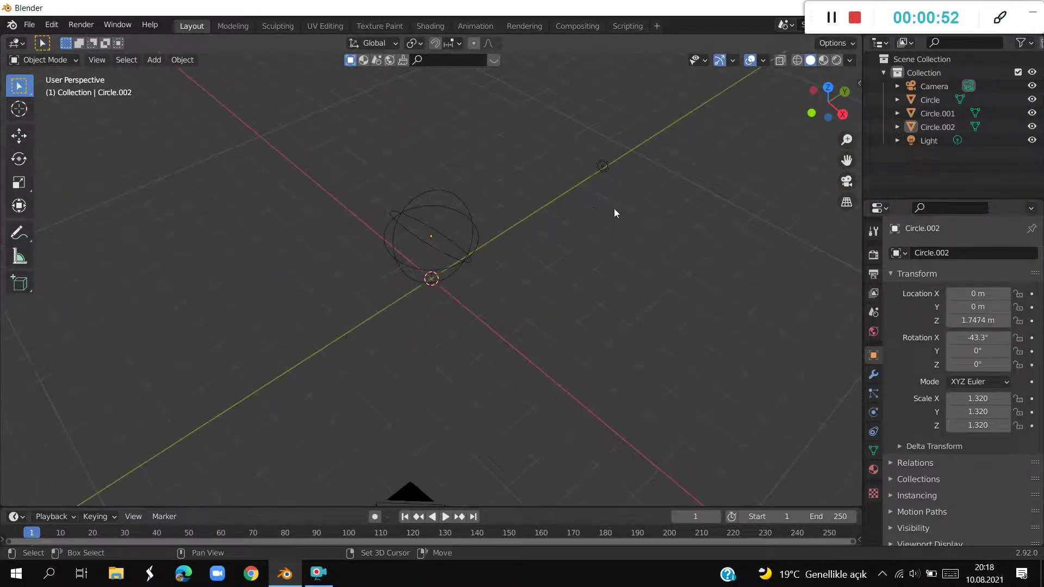
key("shift+a")
Delete a stray extra circle, then add a UV sphere scaled to 0.211.
left_click(699, 236)
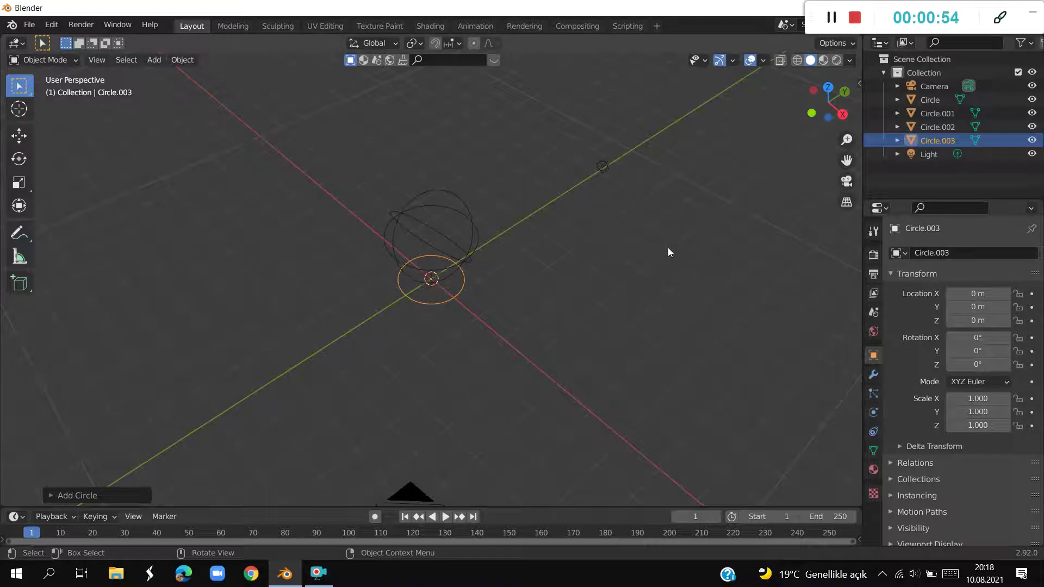
key("Delete")
key("shift+a")
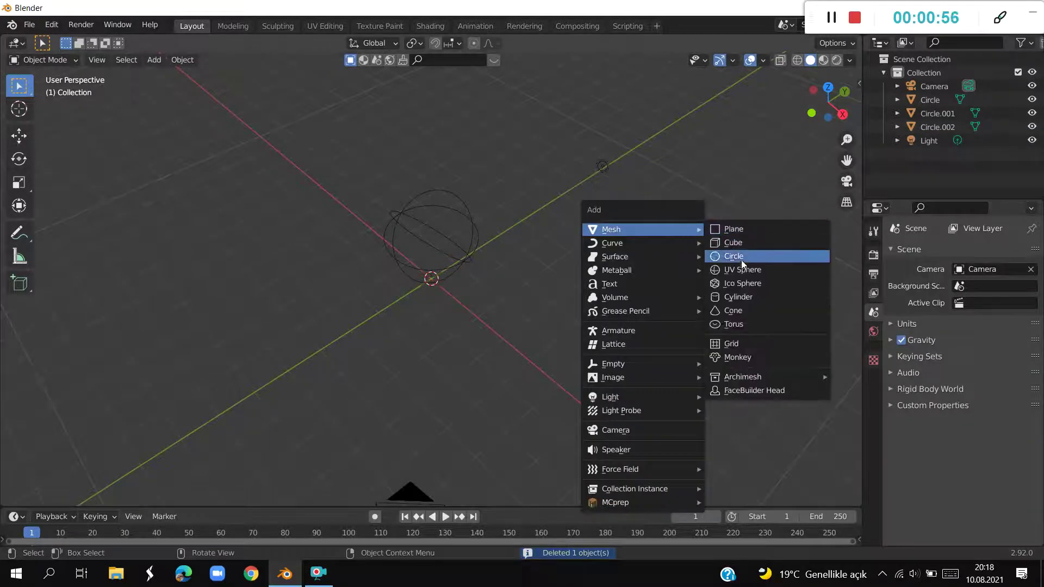
left_click(727, 270)
mouse_move(724, 273)
middle_mouse_down()
mouse_move(599, 253)
mouse_move(613, 235)
middle_mouse_up()
key("KP_3")
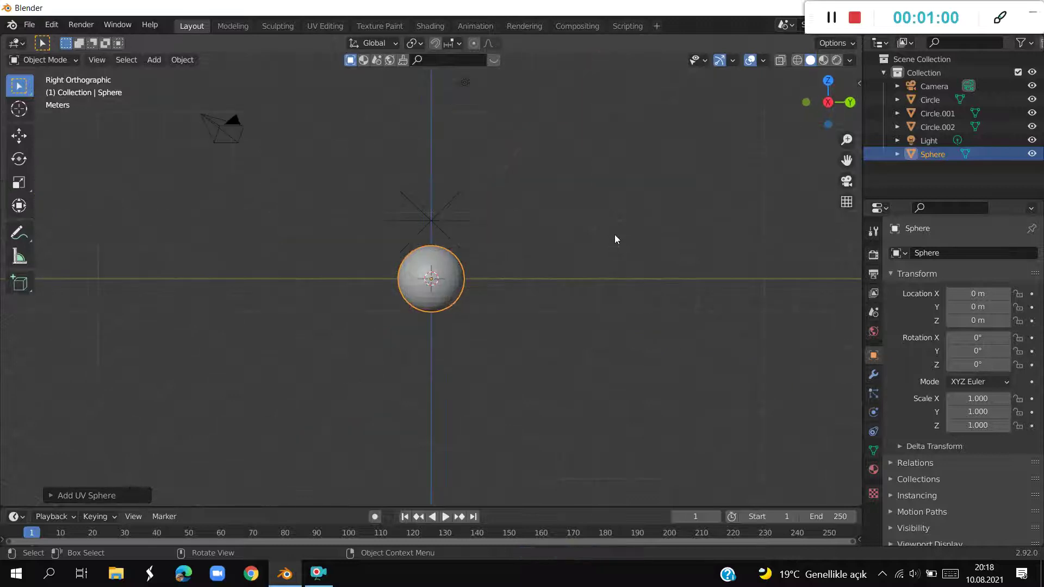
key("s")
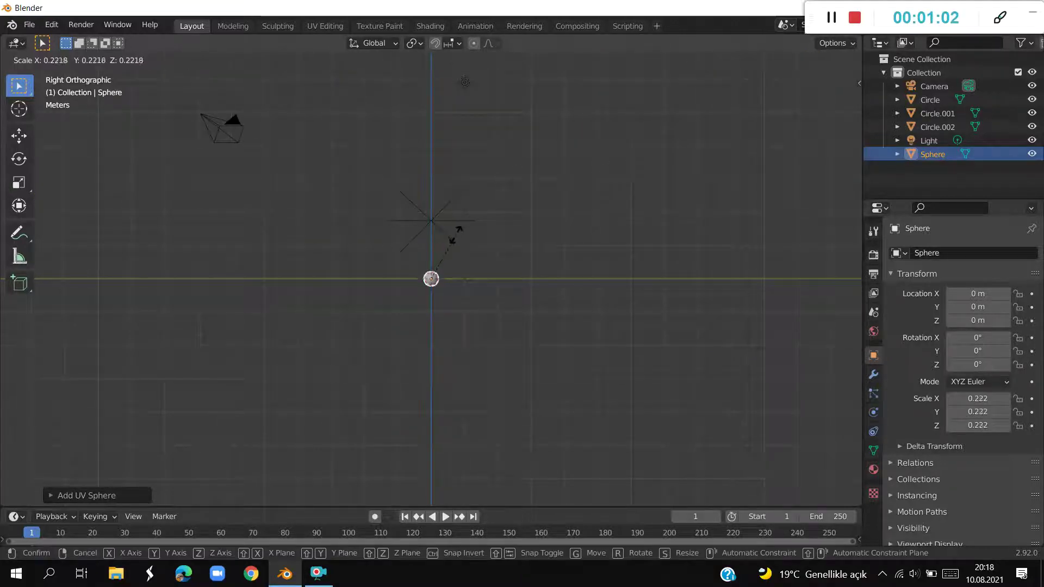
left_click(455, 236)
Move the small sphere up beside the rings and adjust its height along Z.
key("g")
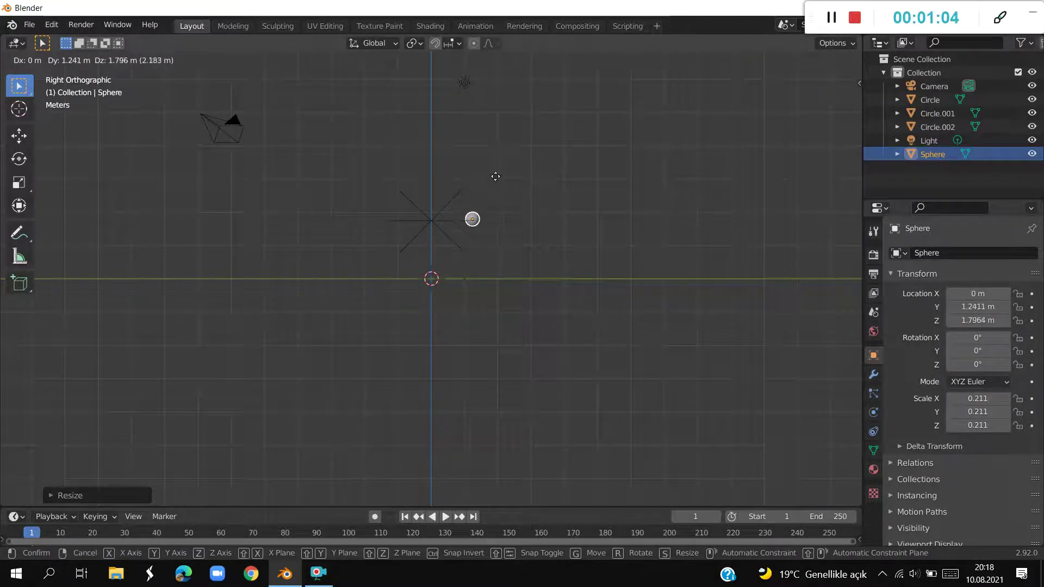
left_click(496, 182)
mouse_move(496, 182)
middle_mouse_down()
mouse_move(333, 253)
mouse_move(466, 254)
mouse_move(432, 282)
middle_mouse_up()
key("g")
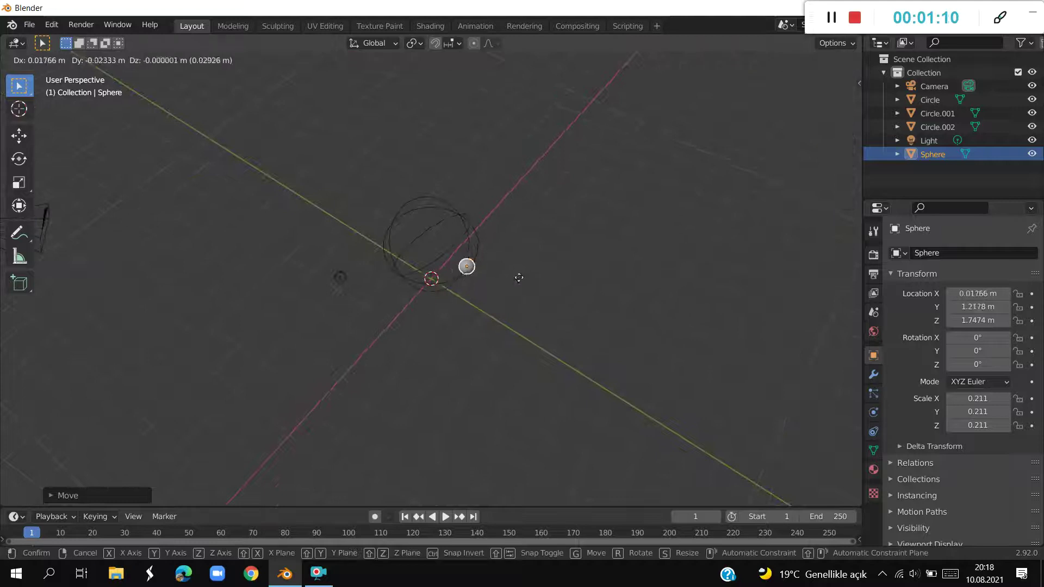
left_click(500, 290)
mouse_move(500, 290)
middle_mouse_down()
mouse_move(549, 197)
mouse_move(557, 203)
middle_mouse_up()
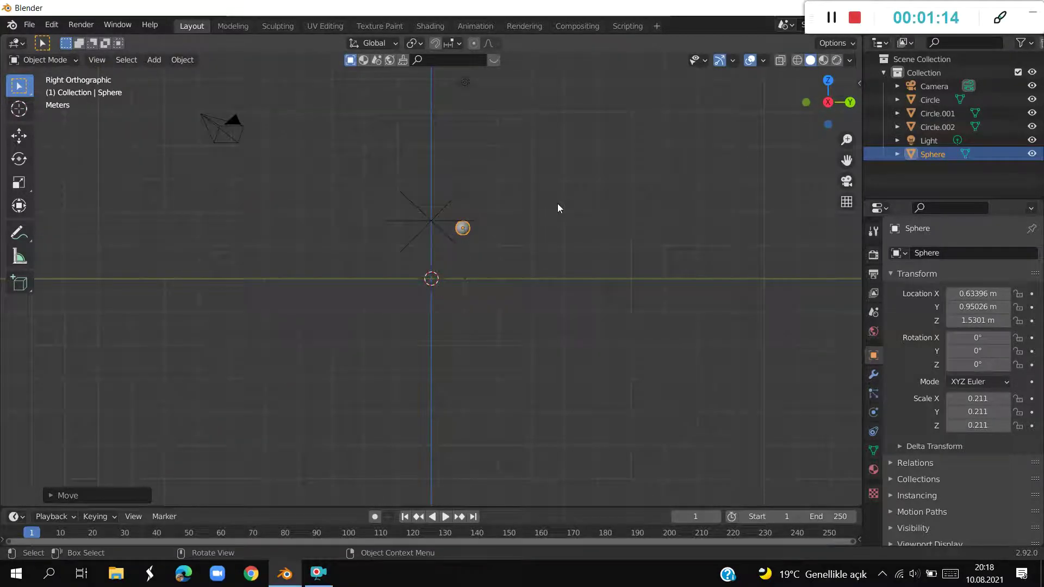
key("g")
key("z")
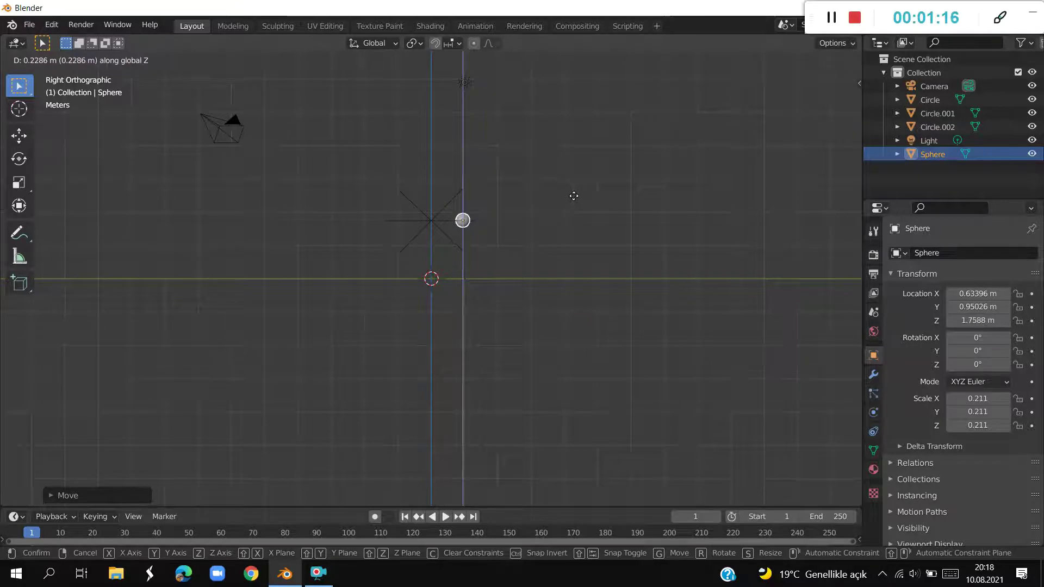
left_click(573, 196)
Settle the sphere onto one orbit ring at Z 1.6876 m and check the placement.
mouse_move(573, 196)
middle_mouse_down()
mouse_move(546, 251)
mouse_move(491, 272)
mouse_move(509, 296)
middle_mouse_up()
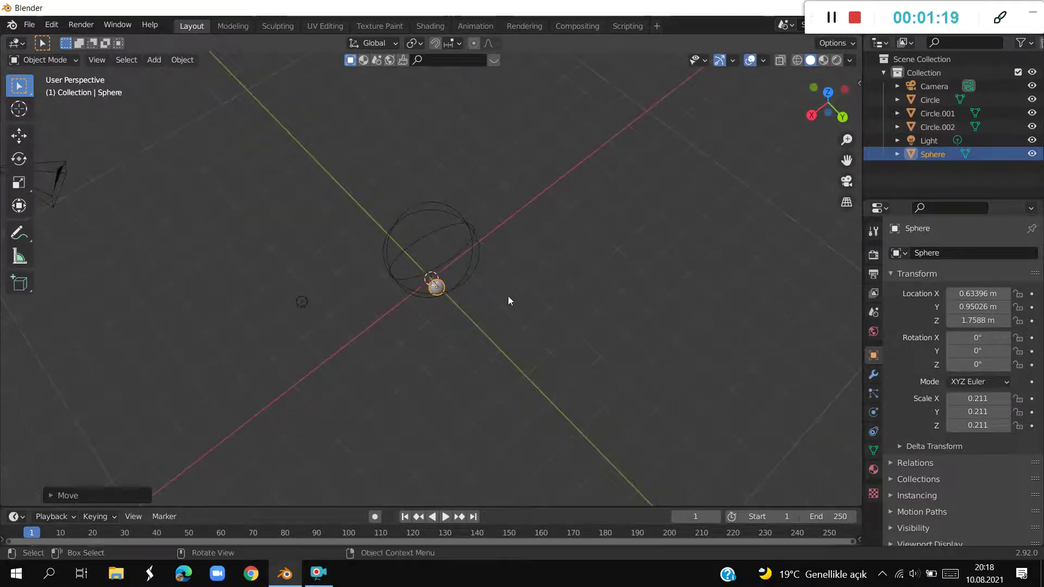
key("g")
left_click(440, 318)
middle_click_drag(481, 334, 565, 259)
mouse_move(461, 256)
middle_mouse_down()
mouse_move(494, 260)
mouse_move(454, 248)
middle_mouse_up()
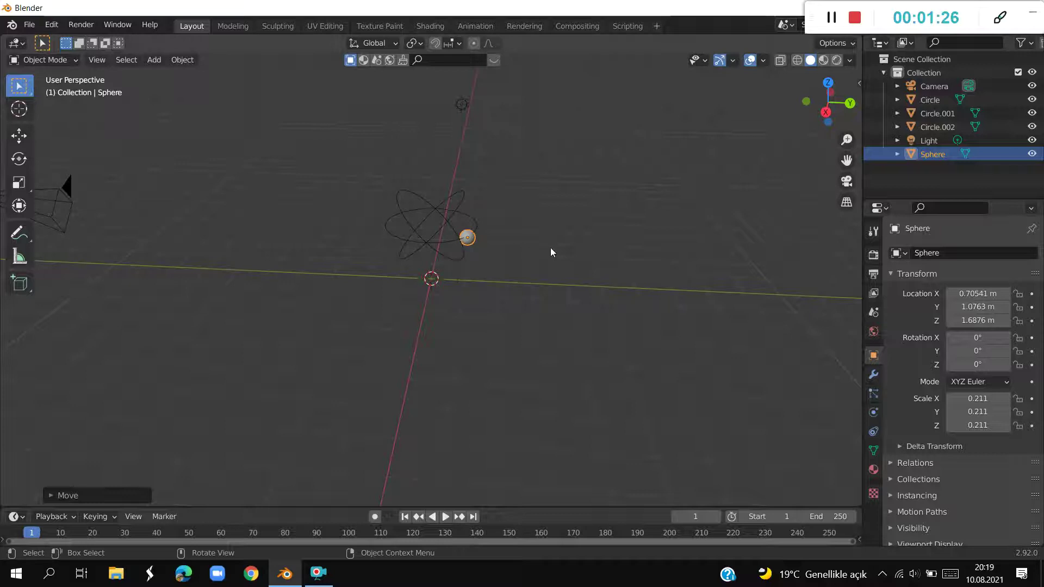
key("KP_3")
key("shift+a")
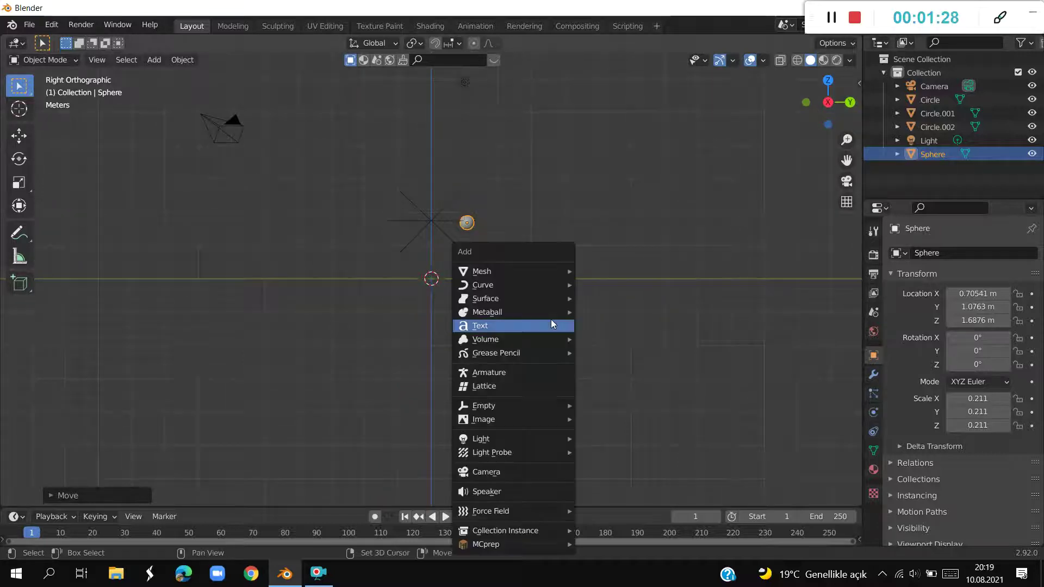
Discard a second added sphere and readjust the electron sphere's height along Z.
mouse_move(483, 271)
left_click(621, 321)
key("s")
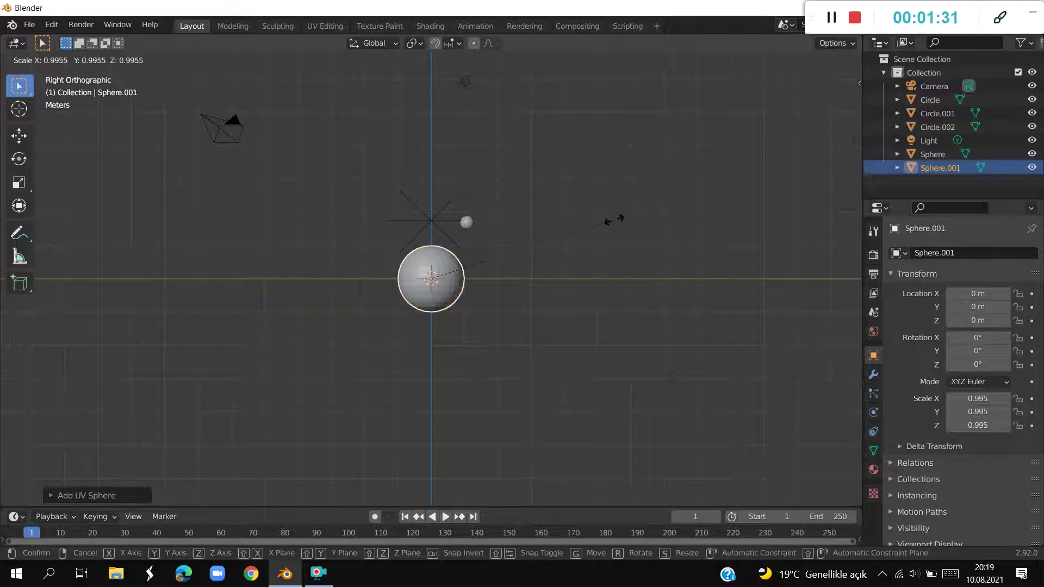
left_click(469, 254)
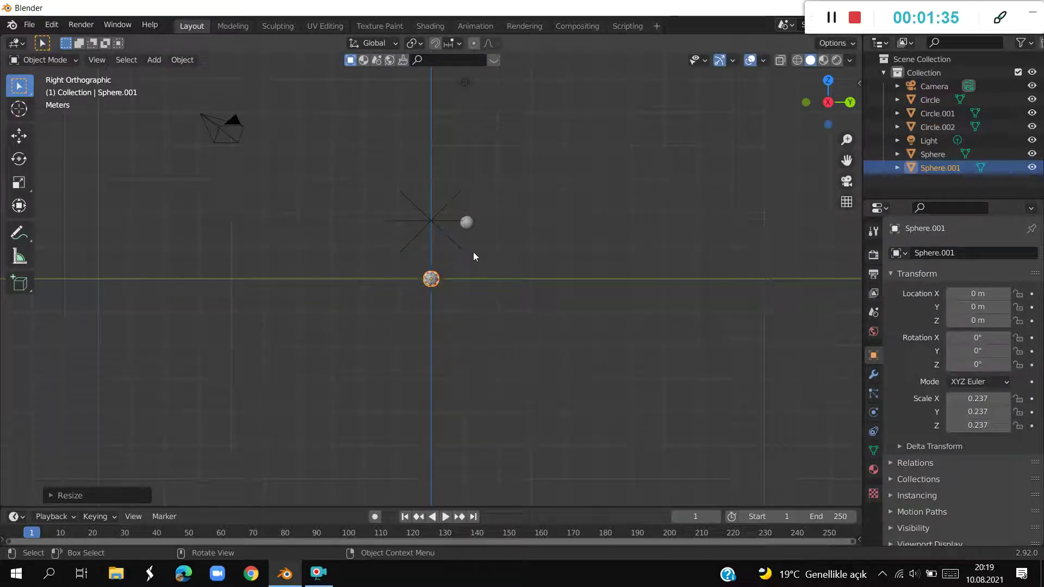
key("Delete")
left_click(470, 219)
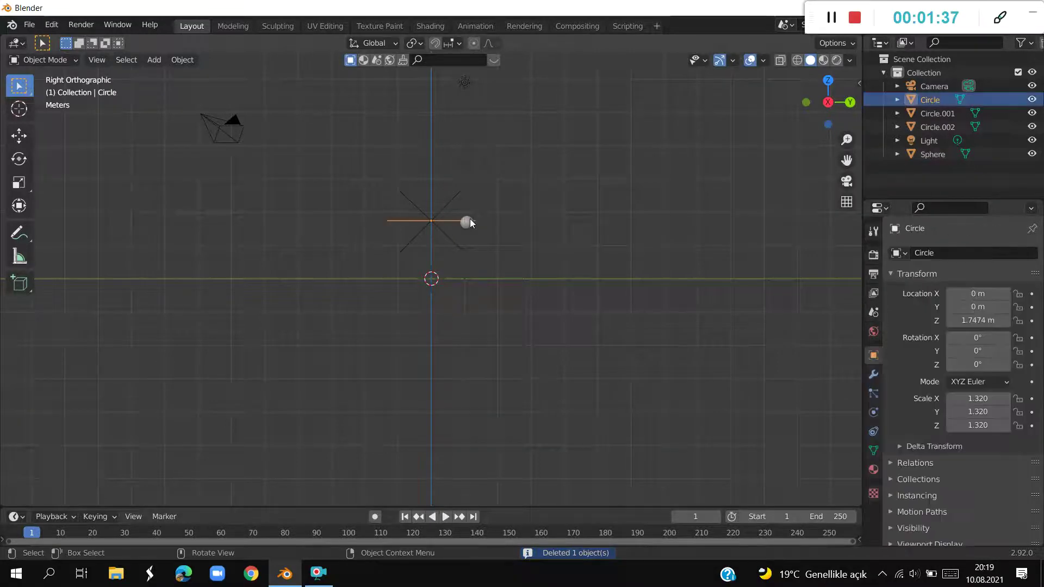
key("g")
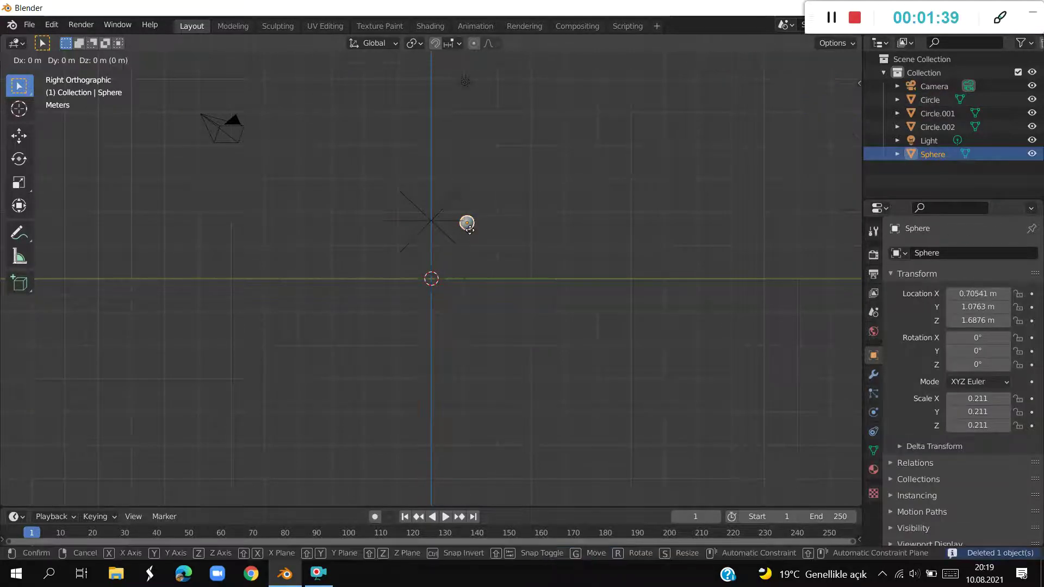
key("z")
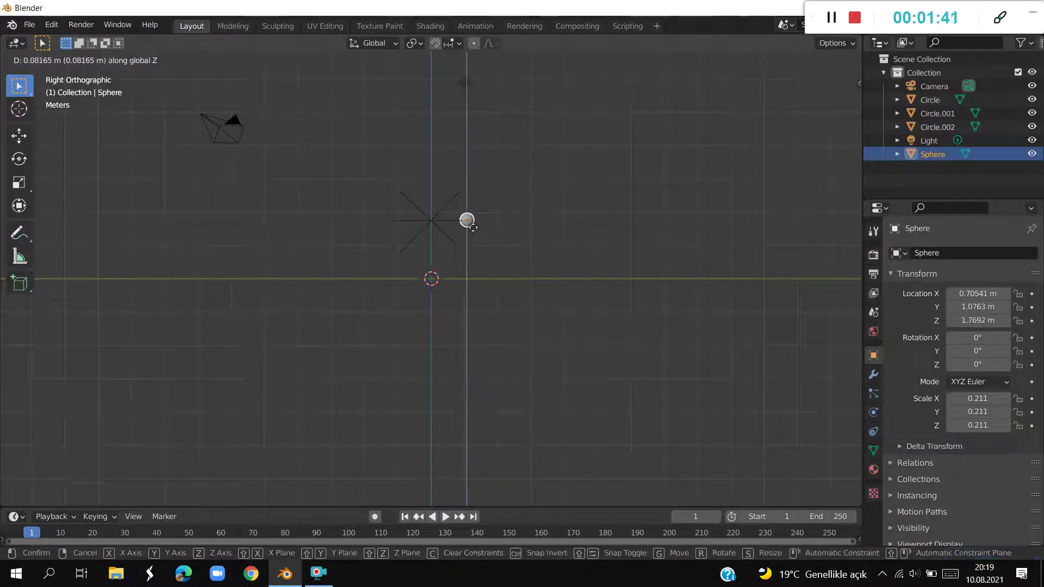
left_click(474, 228)
Duplicate the small sphere and place the copy on another ring.
key("shift+d")
right_click(474, 227)
key("g")
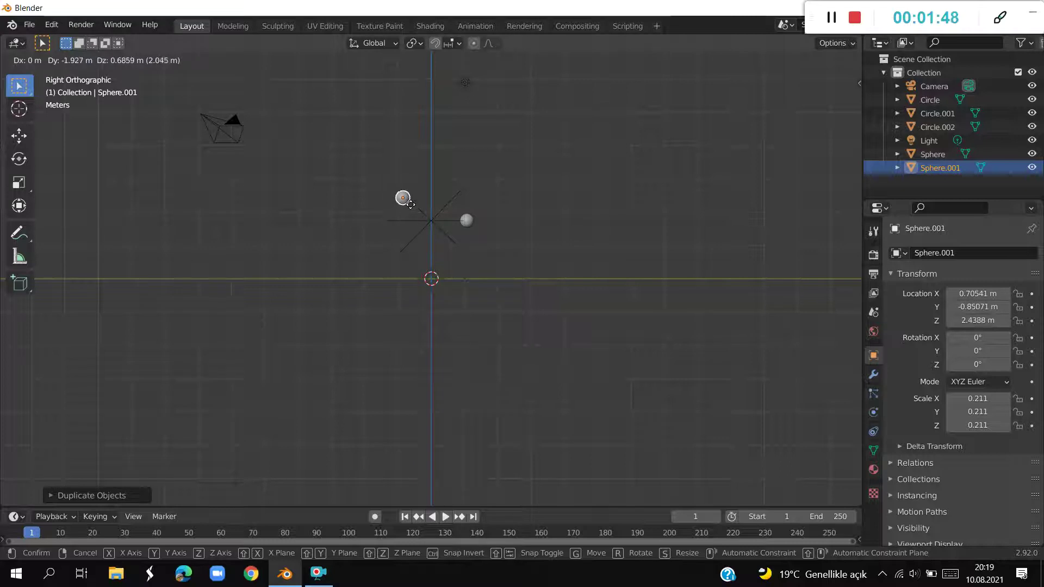
left_click(411, 204)
mouse_move(498, 204)
middle_mouse_down()
mouse_move(415, 296)
mouse_move(386, 259)
mouse_move(433, 244)
mouse_move(481, 196)
middle_mouse_up()
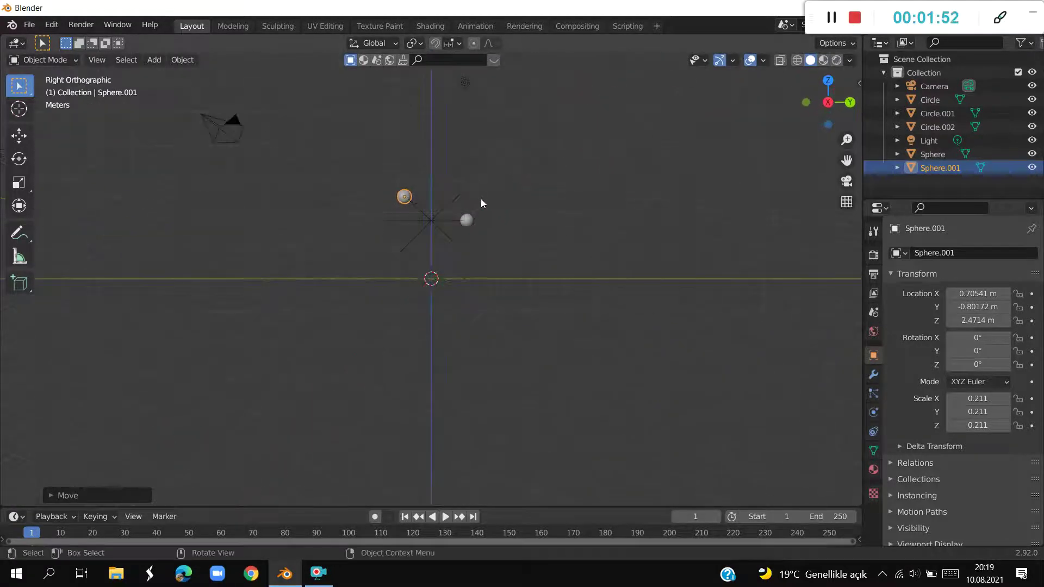
Copy Sphere into Sphere.002, placing it lower at X -0.9661, Y 0.65172, Z 1.0833 m.
left_click(466, 220)
key("shift+d")
right_click(466, 219)
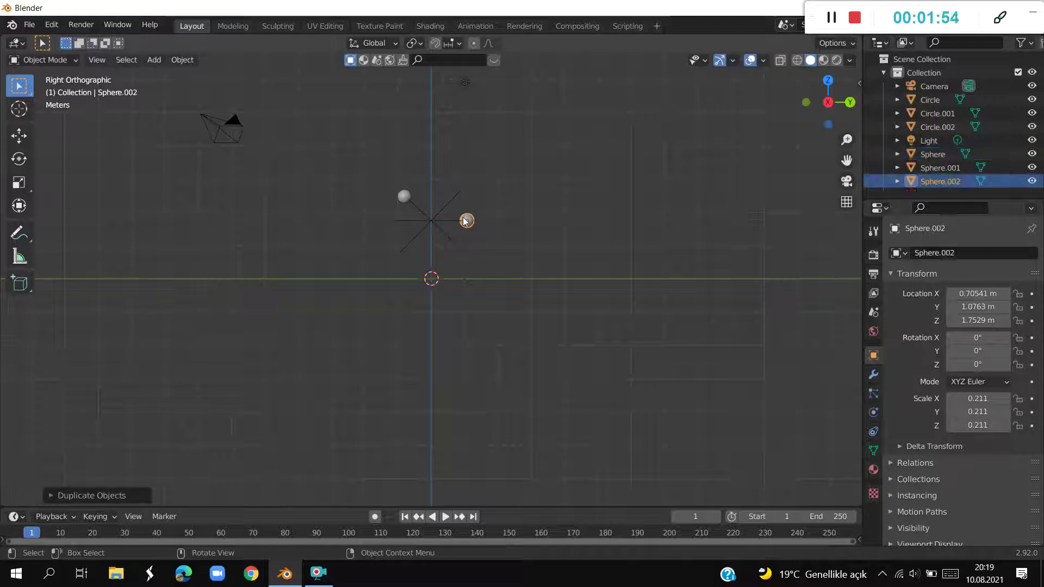
key("g")
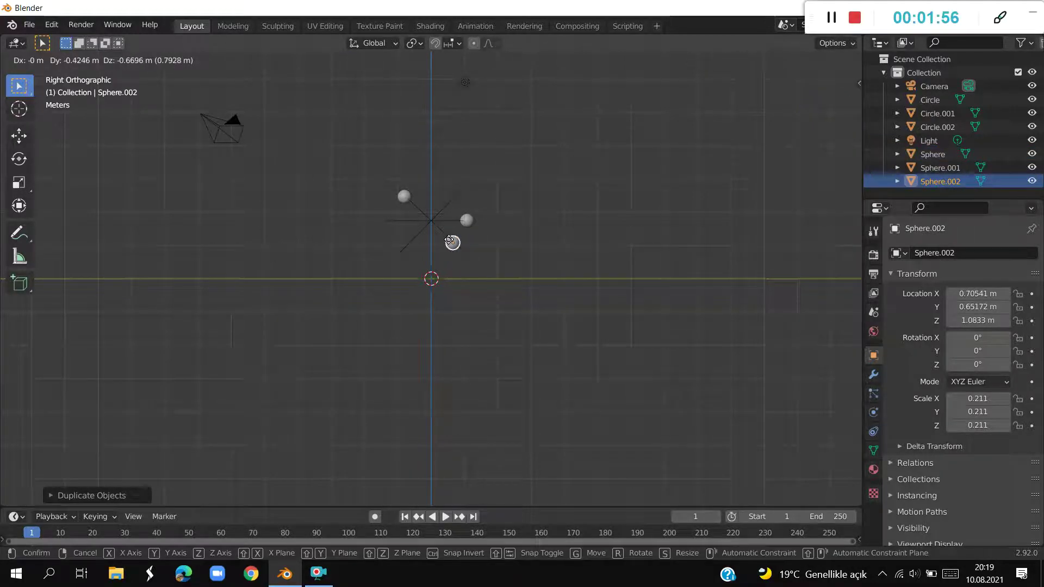
left_click(449, 241)
mouse_move(452, 242)
middle_mouse_down()
mouse_move(455, 279)
mouse_move(400, 282)
mouse_move(458, 272)
middle_mouse_up()
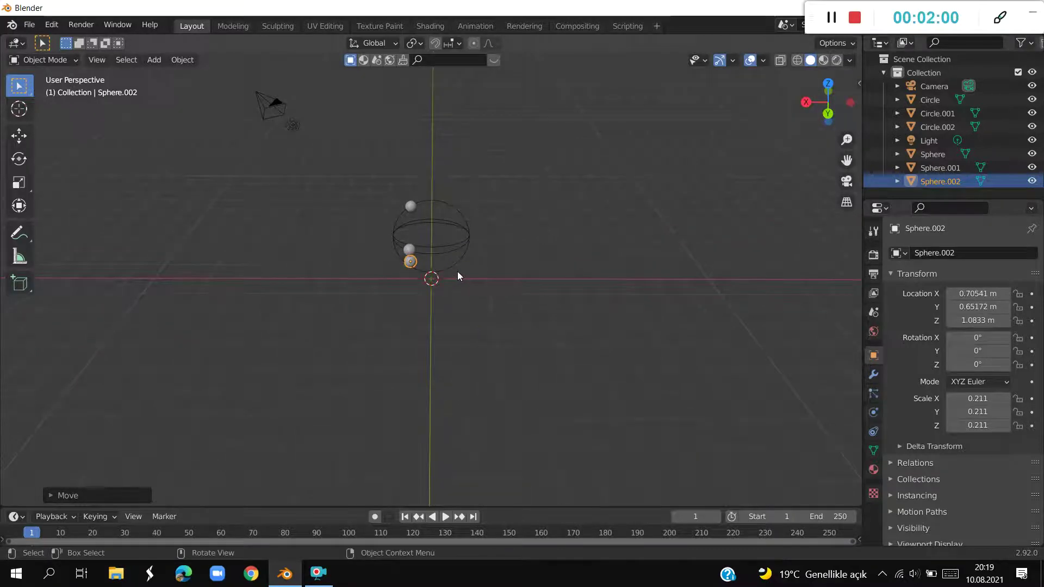
key("g")
key("x")
left_click(512, 263)
In left view, duplicate Sphere.002 as Sphere.003 and slide it along Y.
mouse_move(550, 262)
middle_mouse_down()
mouse_move(349, 252)
mouse_move(402, 178)
middle_mouse_up()
left_click(415, 221)
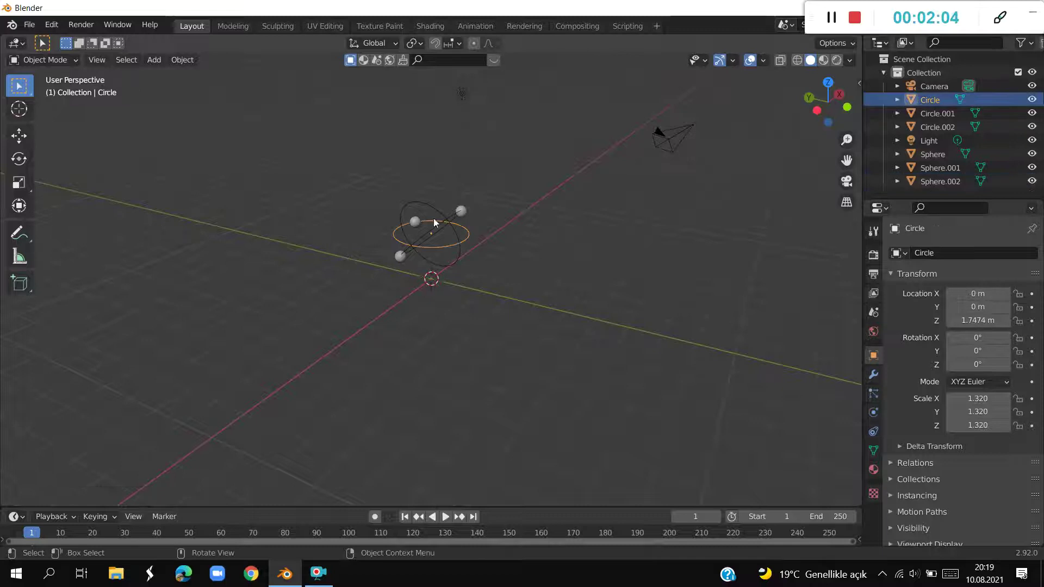
left_click(538, 199)
key("ctrl+KP_3")
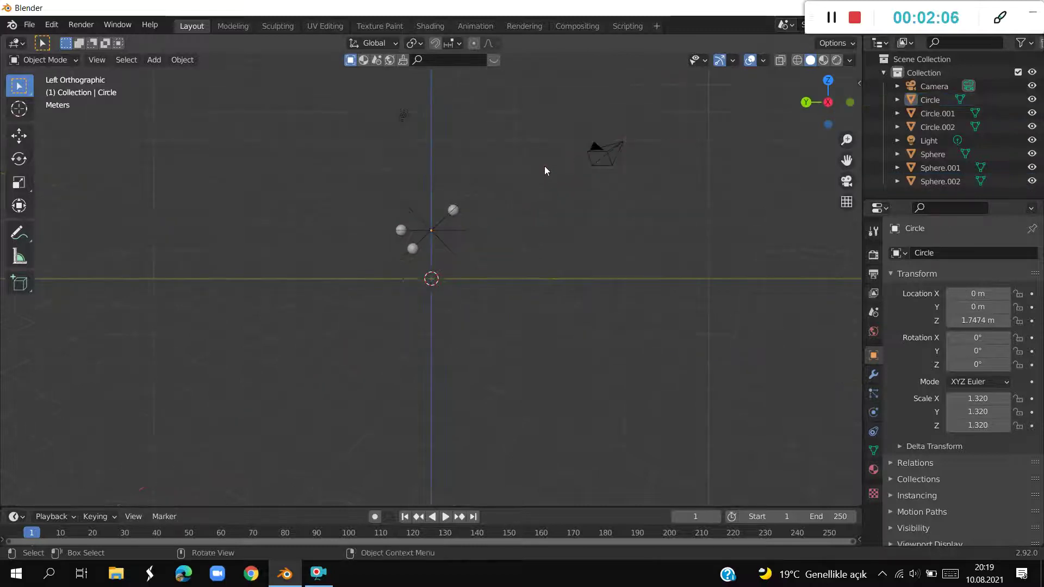
left_click(414, 251)
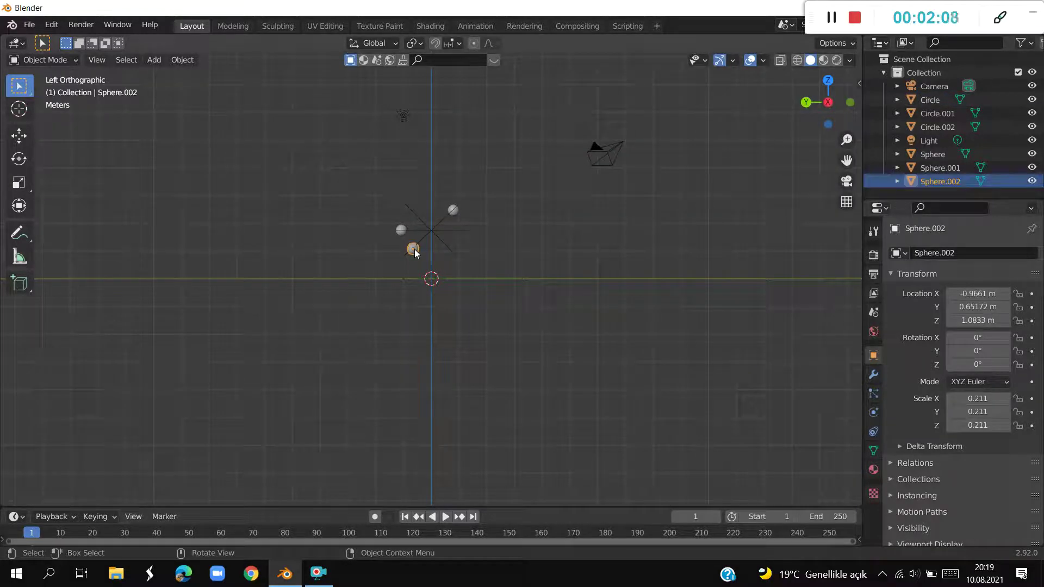
key("shift+d")
right_click(416, 253)
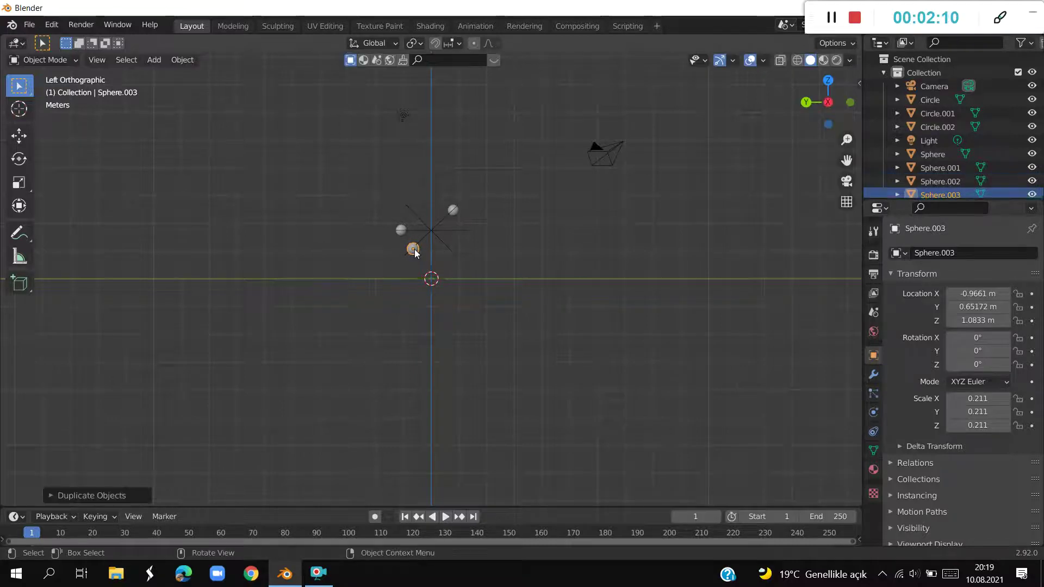
key("g")
key("y")
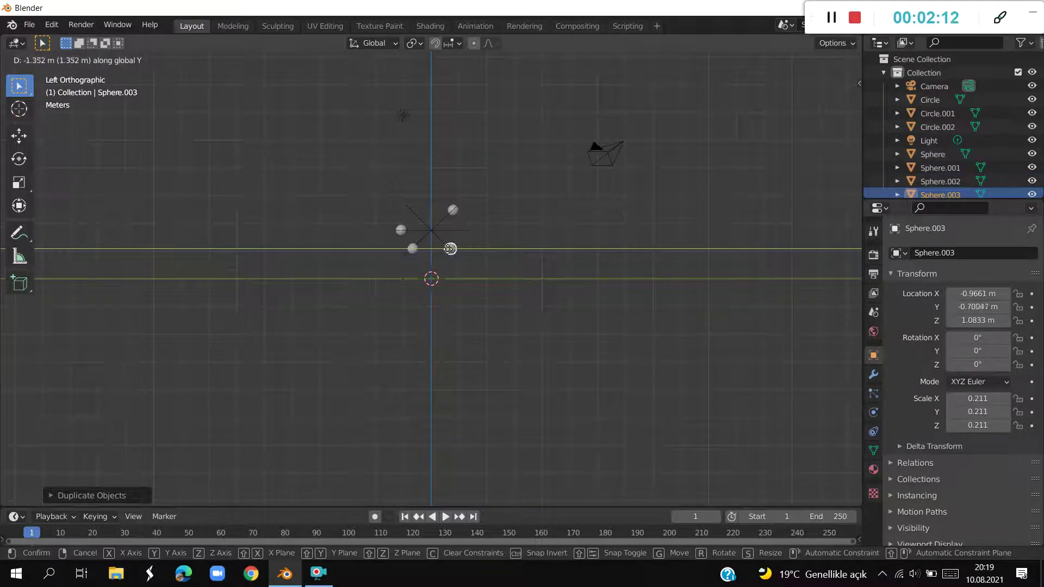
left_click(444, 248)
Reposition Sphere.003 onto its orbit, nudging it along X.
key("g")
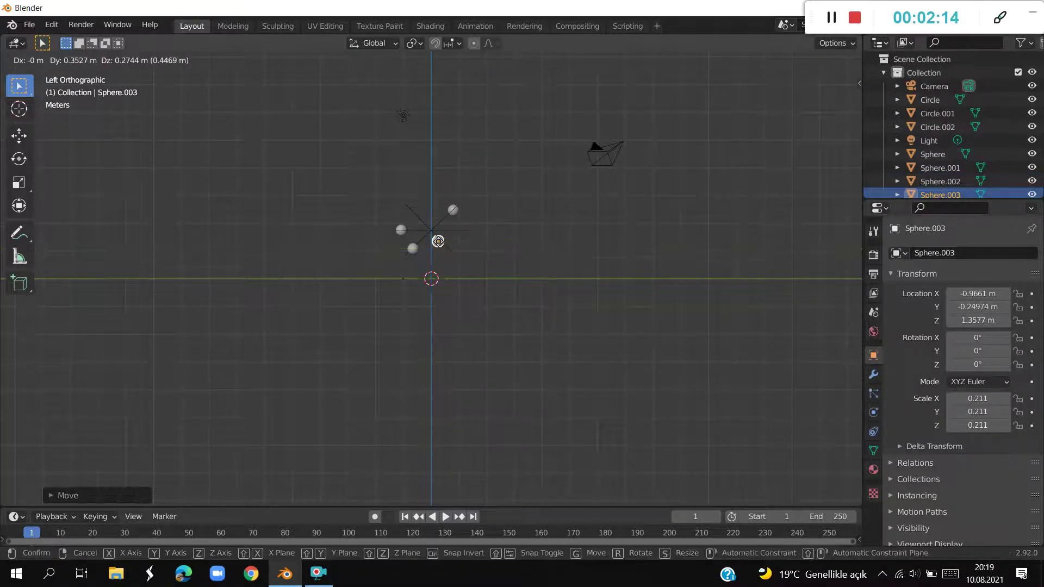
left_click(443, 242)
mouse_move(475, 242)
middle_mouse_down()
mouse_move(383, 262)
mouse_move(346, 291)
mouse_move(347, 308)
middle_mouse_up()
key("g")
key("x")
left_click(446, 290)
mouse_move(445, 290)
middle_mouse_down()
mouse_move(555, 239)
mouse_move(553, 273)
mouse_move(474, 293)
mouse_move(455, 329)
mouse_move(430, 202)
middle_mouse_up()
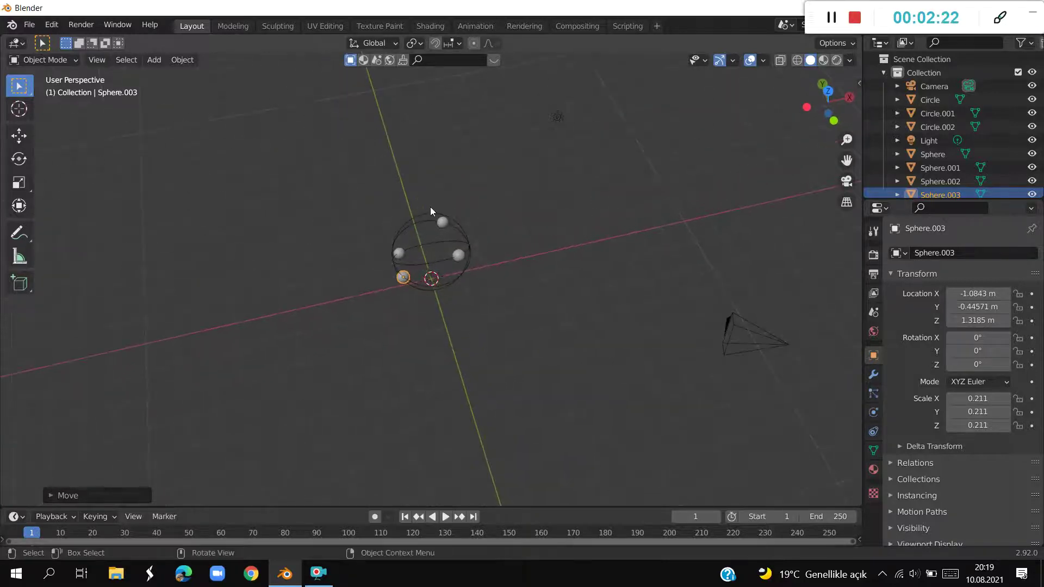
Duplicate Sphere as Sphere.004 and place it at the top of the orbits.
left_click(443, 223)
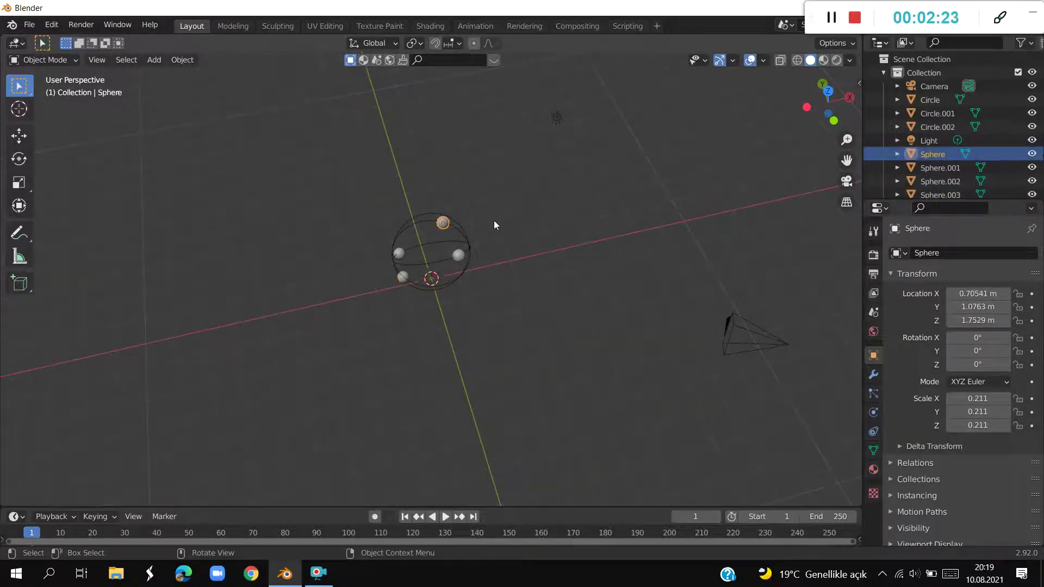
mouse_move(494, 224)
middle_mouse_down()
mouse_move(390, 194)
mouse_move(387, 163)
middle_mouse_up()
key("KP_3")
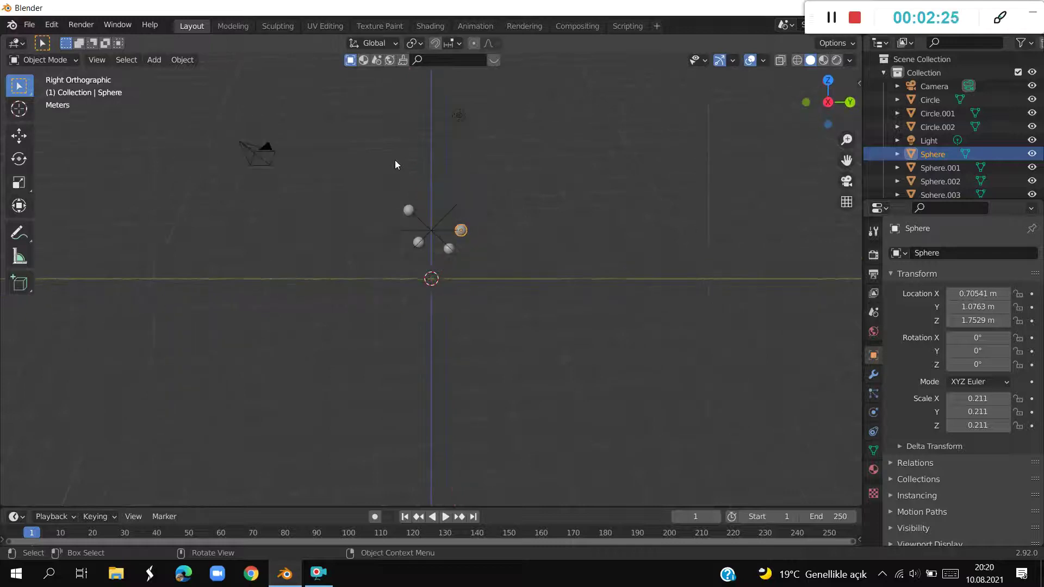
key("shift+d")
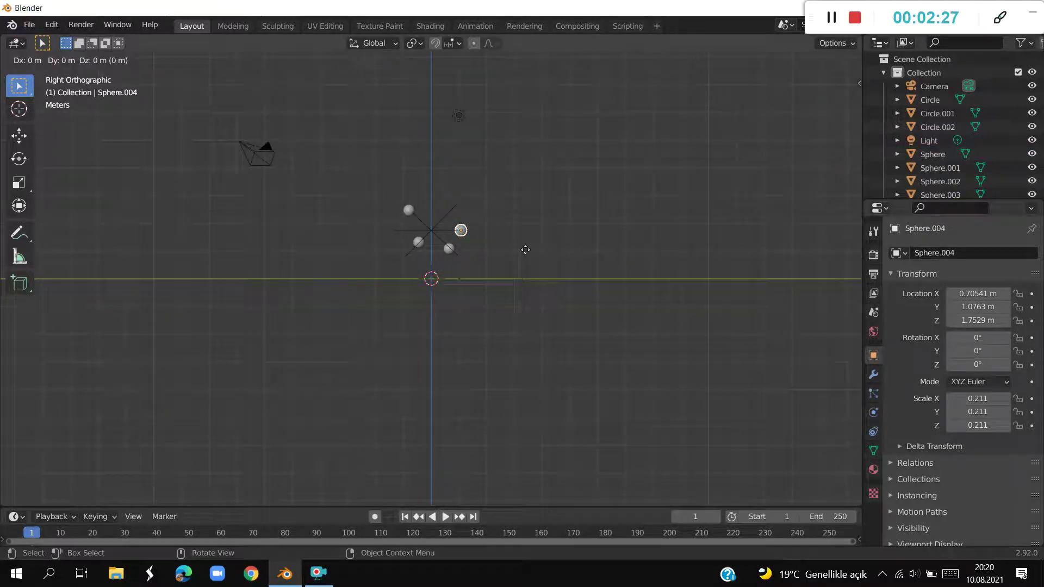
right_click(525, 255)
key("g")
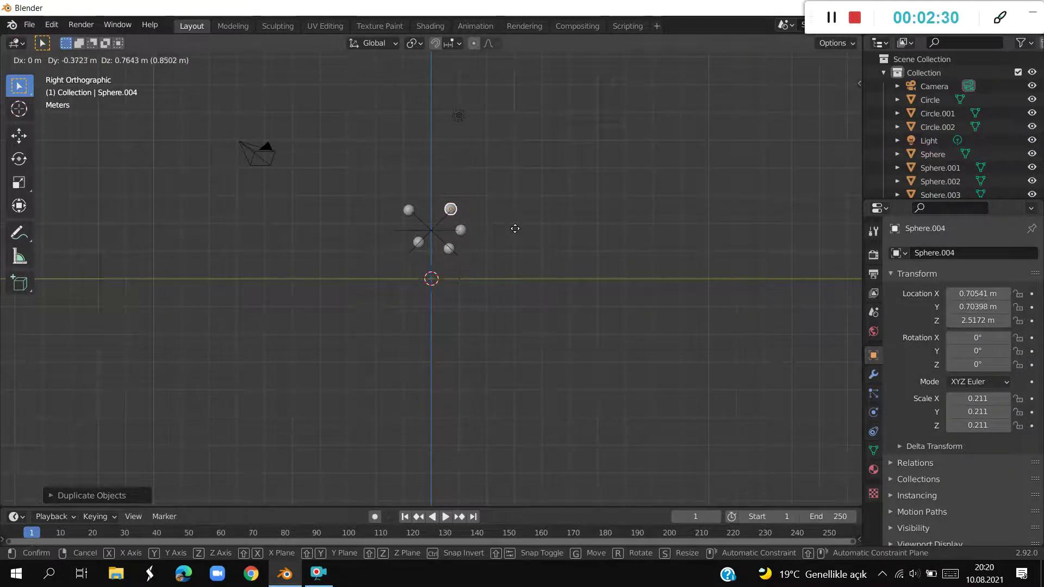
left_click(515, 228)
middle_click_drag(511, 234, 420, 317)
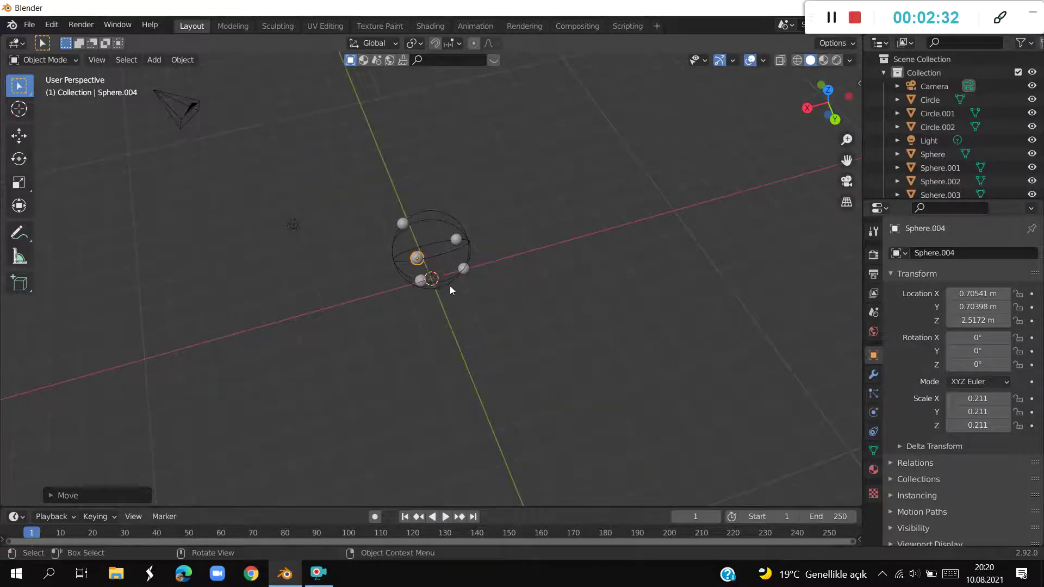
key("g")
left_click(484, 278)
mouse_move(484, 278)
middle_mouse_down()
mouse_move(329, 208)
mouse_move(373, 192)
mouse_move(563, 229)
mouse_move(632, 203)
mouse_move(736, 233)
mouse_move(415, 243)
mouse_move(441, 247)
middle_mouse_up()
Lower Sphere.002 near the nucleus to X 0.25678, Y 0.90719, Z 0.90197 m.
left_click(436, 242)
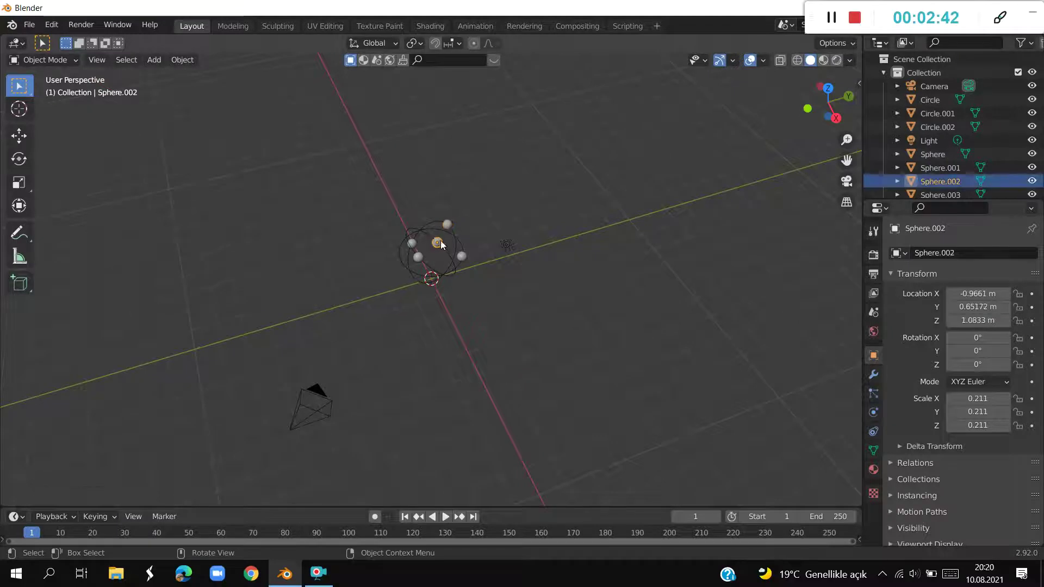
key("g")
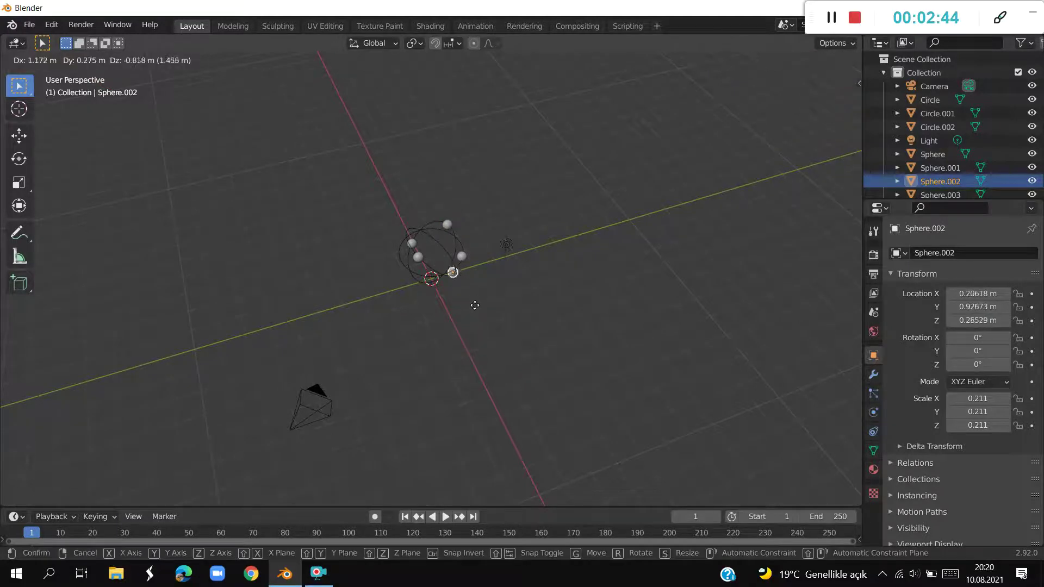
left_click(475, 305)
mouse_move(475, 306)
middle_mouse_down()
mouse_move(409, 199)
mouse_move(435, 221)
middle_mouse_up()
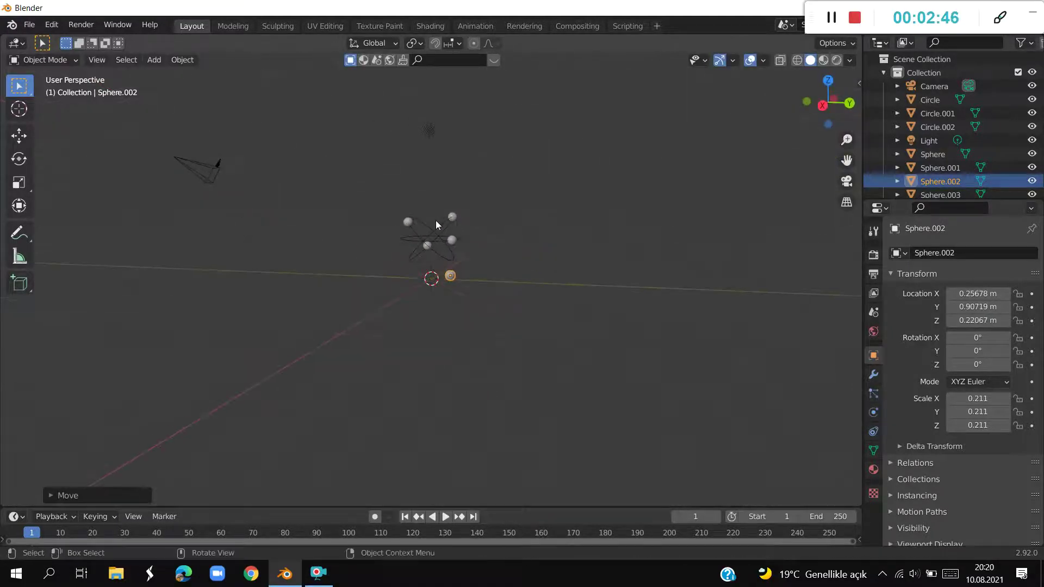
key("g")
key("z")
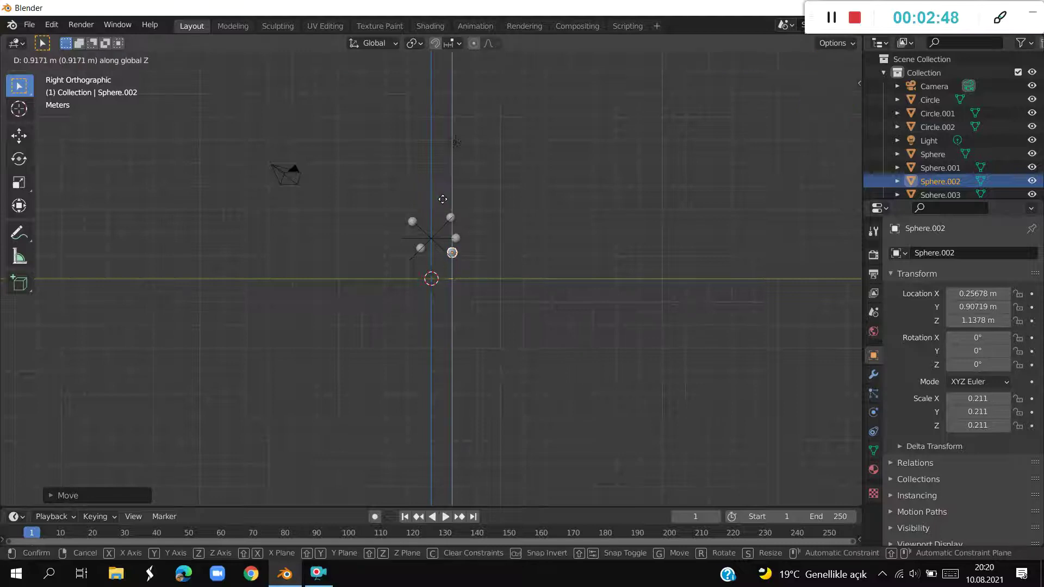
left_click(438, 203)
middle_click_drag(438, 203, 391, 279)
key("g")
key("z")
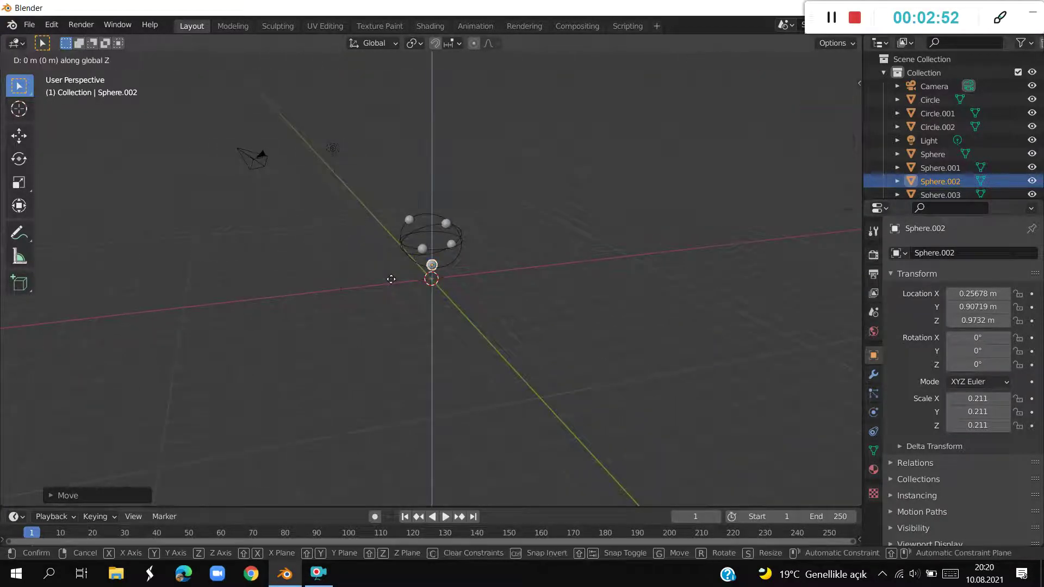
left_click(396, 280)
mouse_move(559, 280)
middle_mouse_down()
mouse_move(411, 281)
mouse_move(387, 265)
mouse_move(534, 334)
mouse_move(573, 329)
mouse_move(764, 240)
mouse_move(452, 257)
middle_mouse_up()
middle_click_drag(654, 289, 673, 279, "alt")
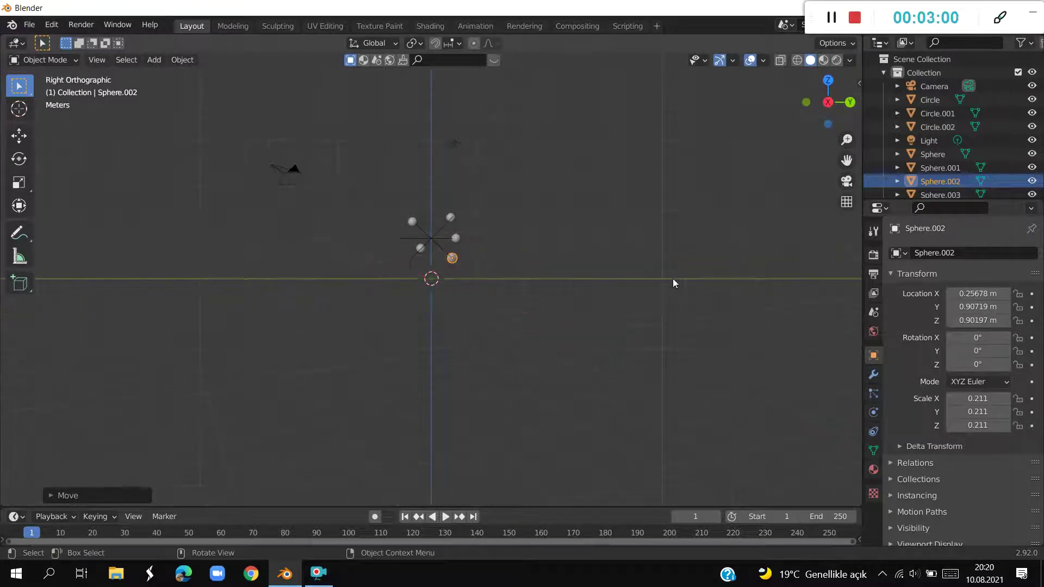
Duplicate Sphere.002 along Y into Sphere.005, placing it opposite at Y -0.87085 m.
key("shift+d")
key("y")
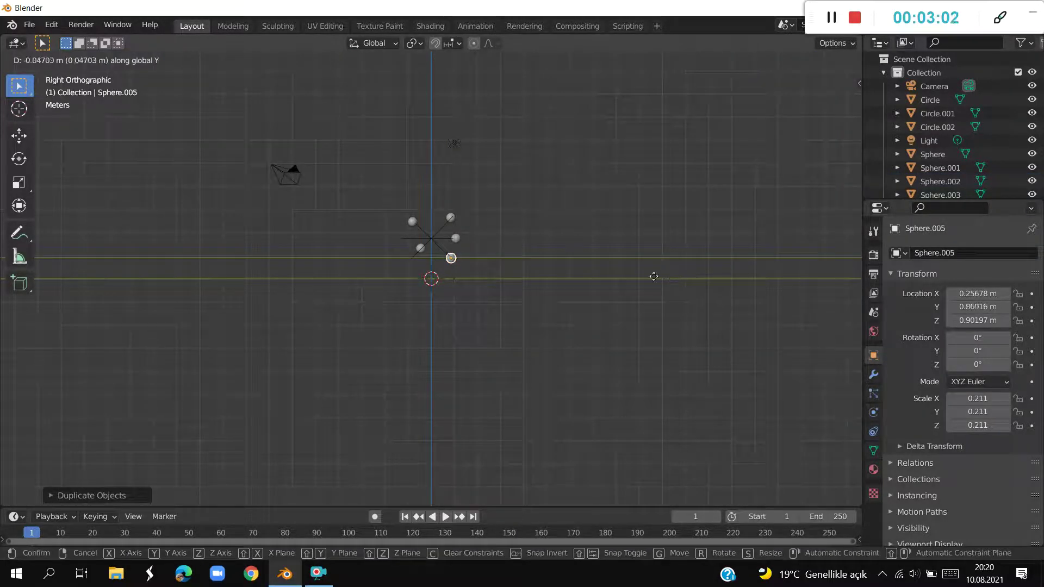
left_click(635, 271)
mouse_move(636, 271)
middle_mouse_down()
mouse_move(700, 283)
mouse_move(777, 314)
mouse_move(785, 329)
mouse_move(726, 324)
middle_mouse_up()
key("g")
key("y")
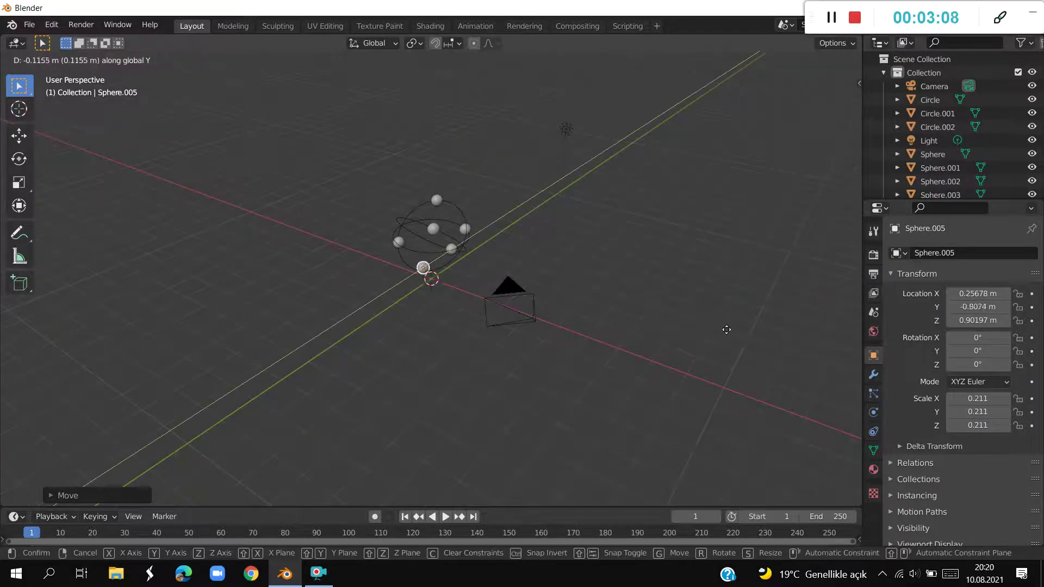
left_click(726, 331)
mouse_move(726, 331)
middle_mouse_down()
mouse_move(663, 285)
mouse_move(633, 291)
mouse_move(785, 338)
mouse_move(18, 358)
mouse_move(215, 353)
mouse_move(65, 270)
mouse_move(70, 333)
mouse_move(405, 382)
mouse_move(505, 324)
middle_mouse_up()
mouse_move(451, 295)
middle_mouse_down()
mouse_move(478, 280)
mouse_move(445, 268)
mouse_move(313, 269)
mouse_move(408, 341)
mouse_move(435, 277)
middle_mouse_up()
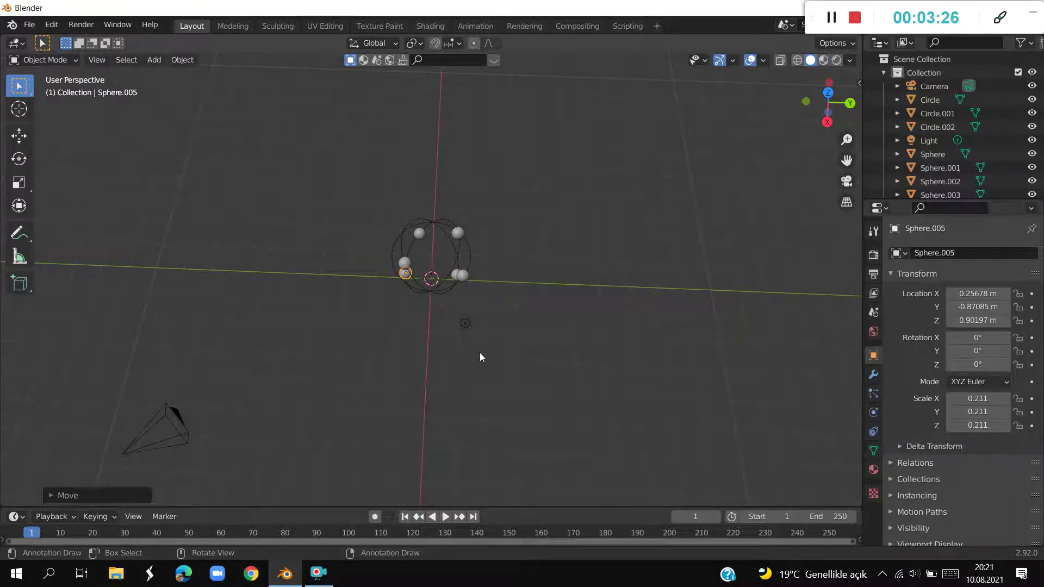
middle_click_drag(474, 357, 503, 283)
Zoom out, place the 3D cursor left of the atom, then return to Select Box.
scroll(503, 282, "down", 2)
scroll(502, 283, "down", 2)
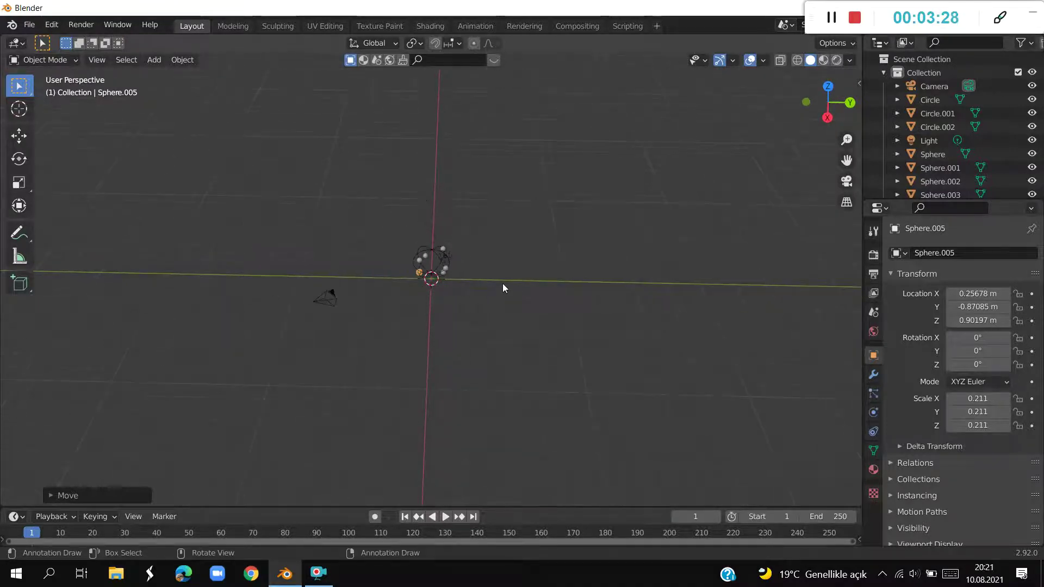
middle_click_drag(501, 290, 485, 315)
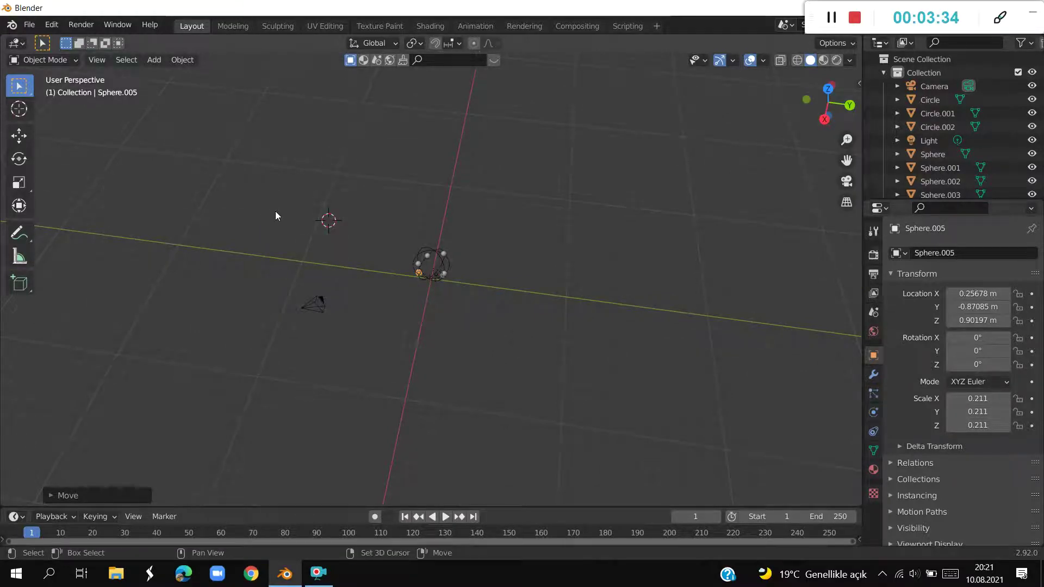
left_click(20, 109)
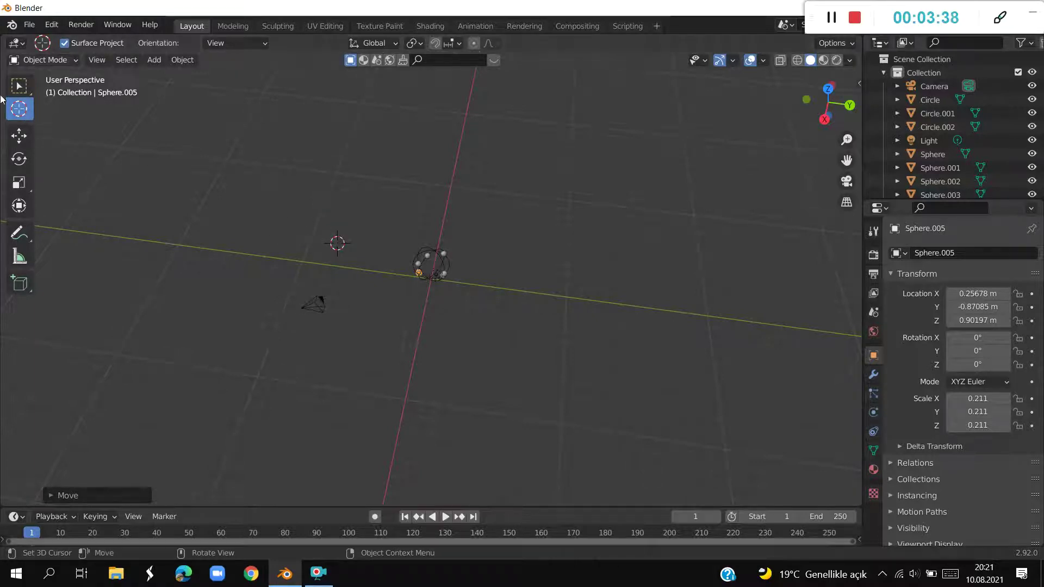
key("w")
left_click_drag(343, 255, 346, 262)
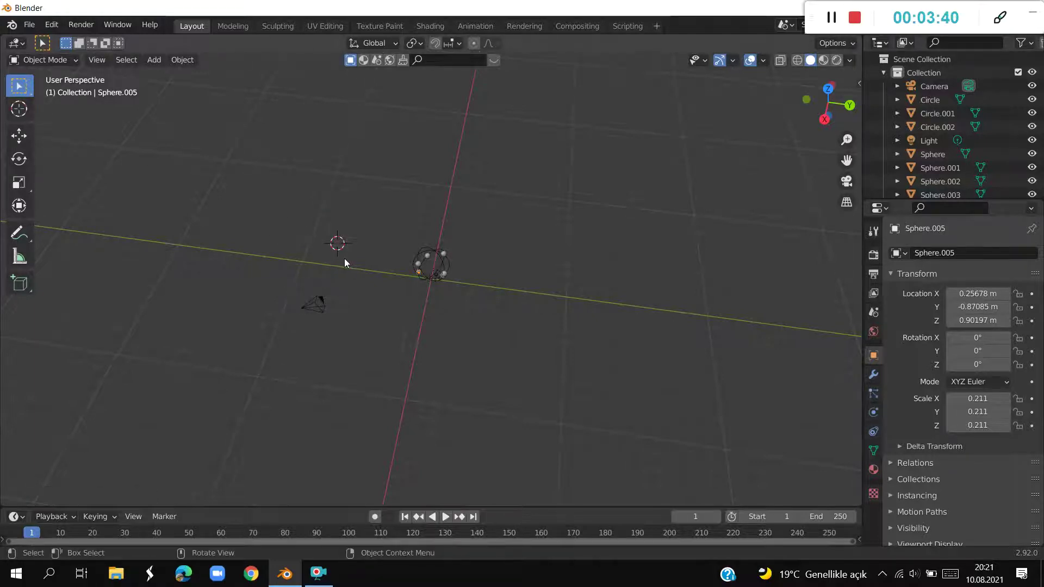
key("shift+a")
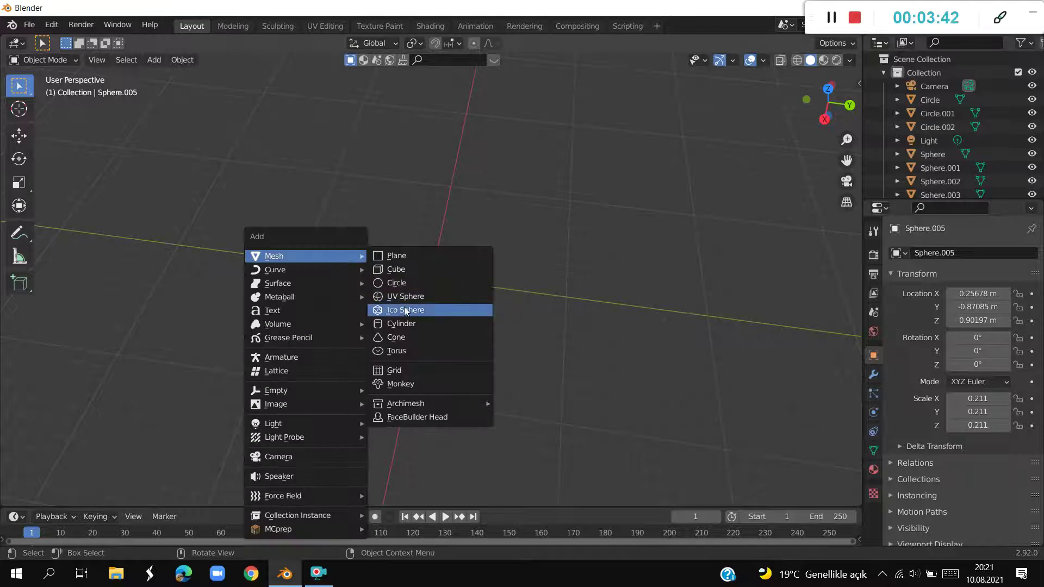
Add a new UV sphere and frame it in a zoomed-in right side view.
left_click(395, 295)
middle_click_drag(394, 314, 419, 269)
key("KP_3")
middle_click_drag(296, 250, 384, 299, "shift")
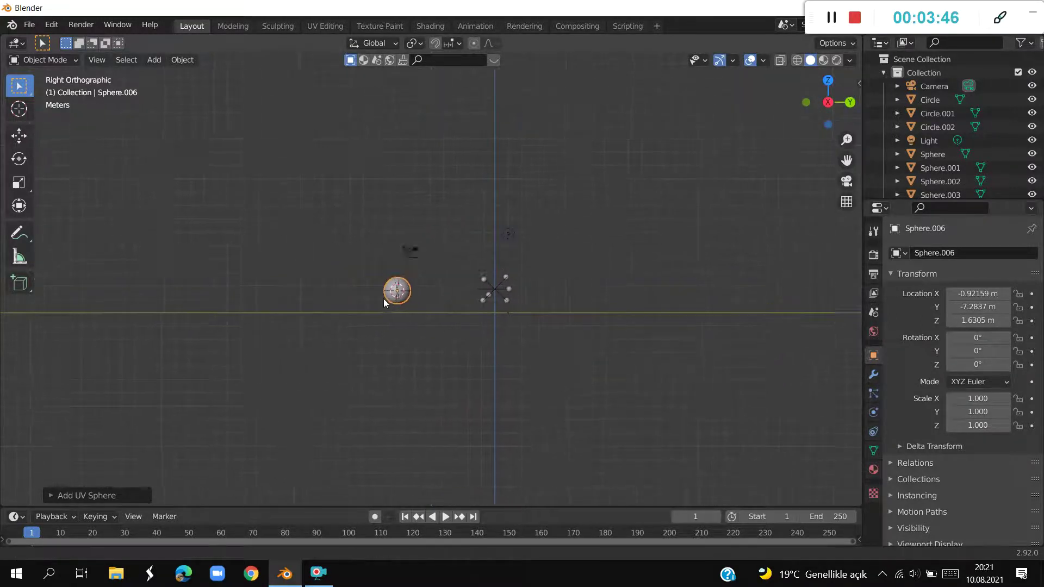
scroll(381, 299, "up", 3)
scroll(386, 337, "up", 5)
middle_click_drag(386, 337, 461, 327, "shift")
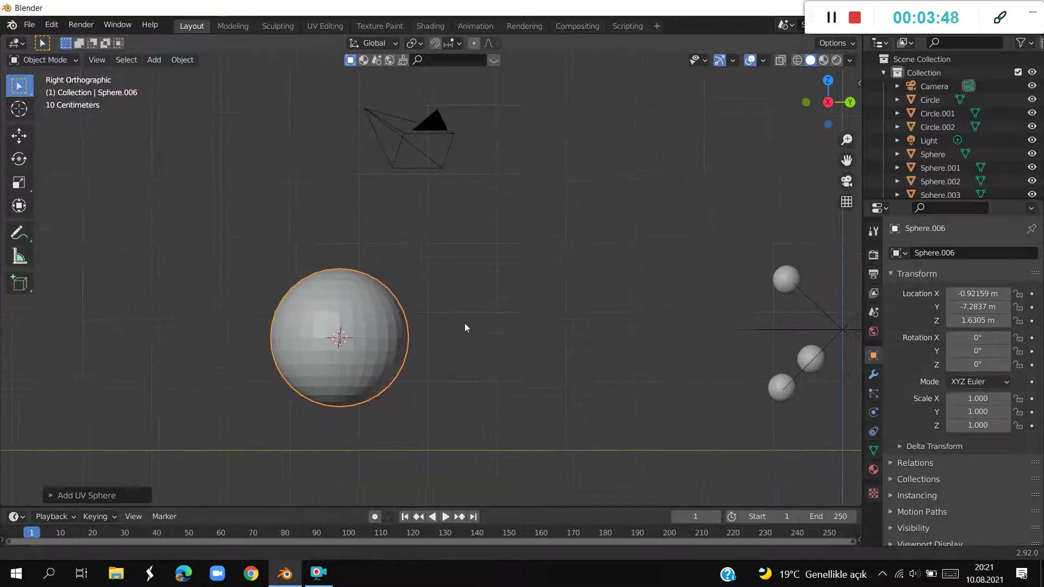
Shrink the sphere to a small 0.168-scale bead and move it up and to the right.
key("s")
left_click(367, 319)
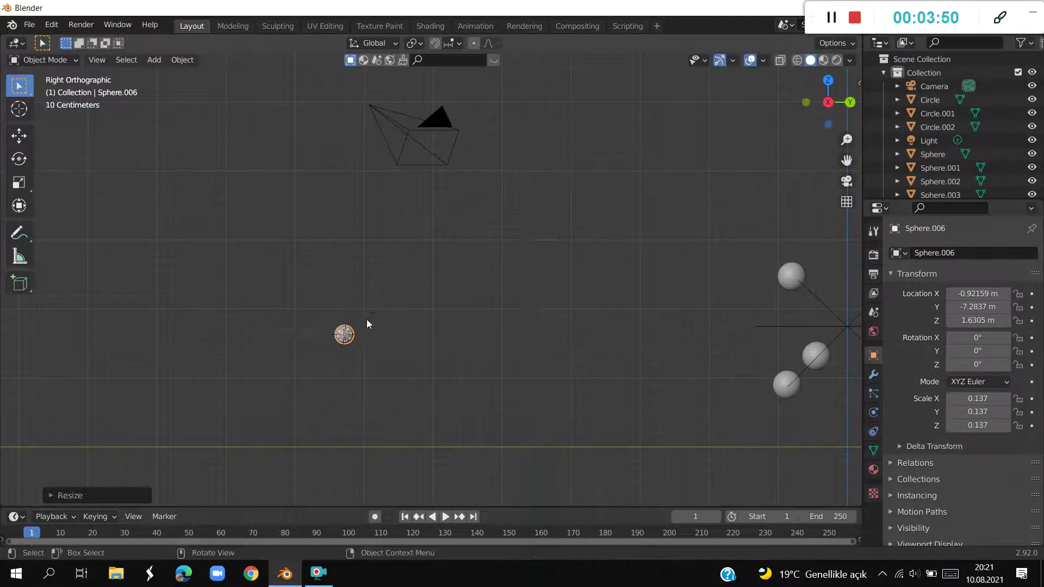
key("g")
left_click(397, 290)
key("s")
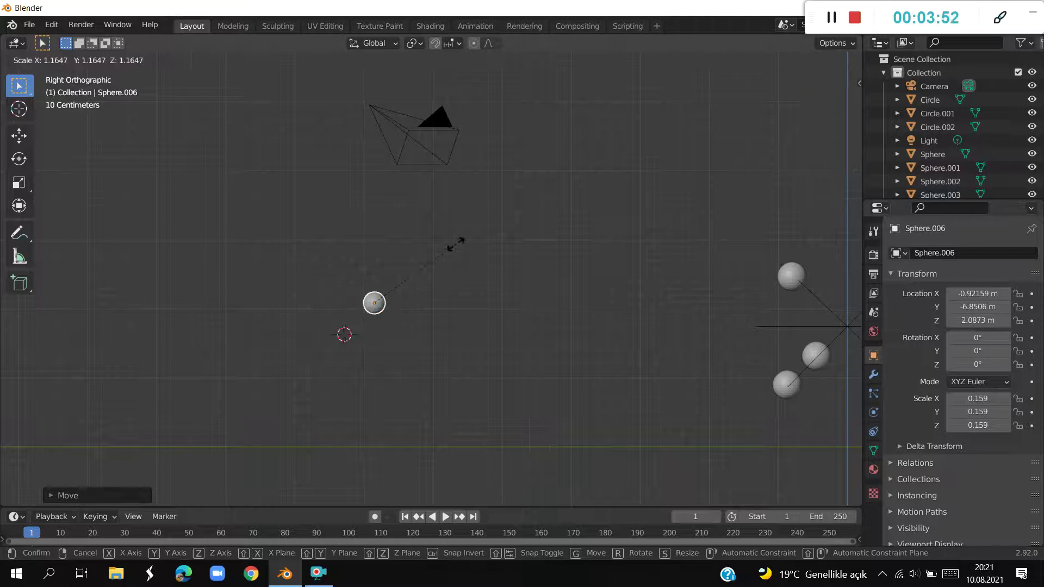
left_click(460, 243)
Duplicate the bead into four equal small spheres grouped together, the latest Sphere.009.
key("shift+d")
left_click(416, 242)
left_click(385, 263)
key("shift+d")
left_click(422, 284)
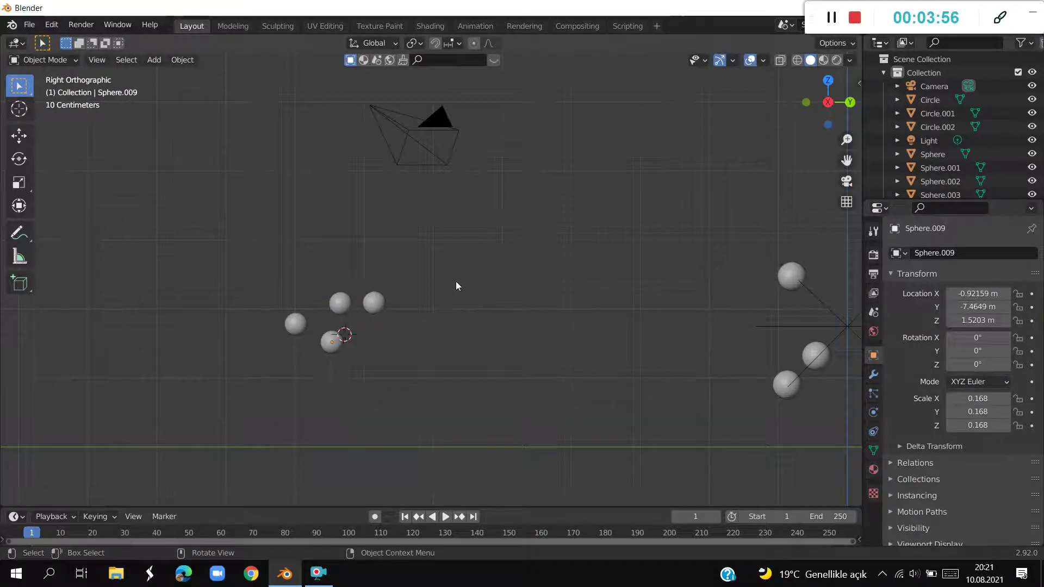
Select the lower sphere and place four more copies of it around the group.
left_click(343, 345)
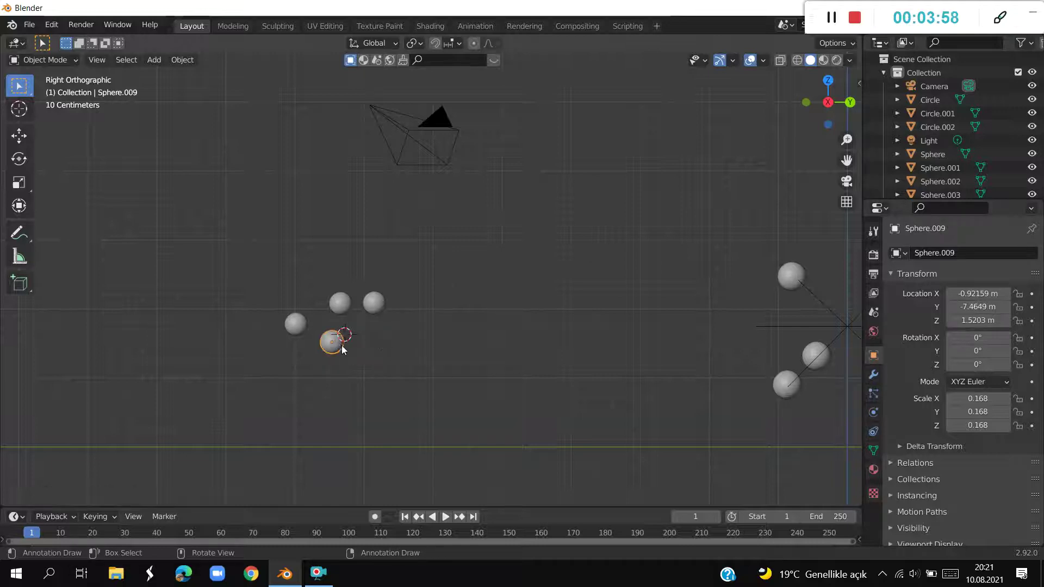
key("shift+d")
left_click(389, 359)
key("shift+d")
left_click(415, 342)
key("shift+d")
left_click(442, 314)
key("shift+d")
left_click(371, 290)
Add four more copies to the left and above, growing the group to Sphere.017.
key("shift+d")
key("shift+d")
left_click(327, 278)
key("shift+d")
left_click(285, 310)
key("shift+d")
left_click(432, 219)
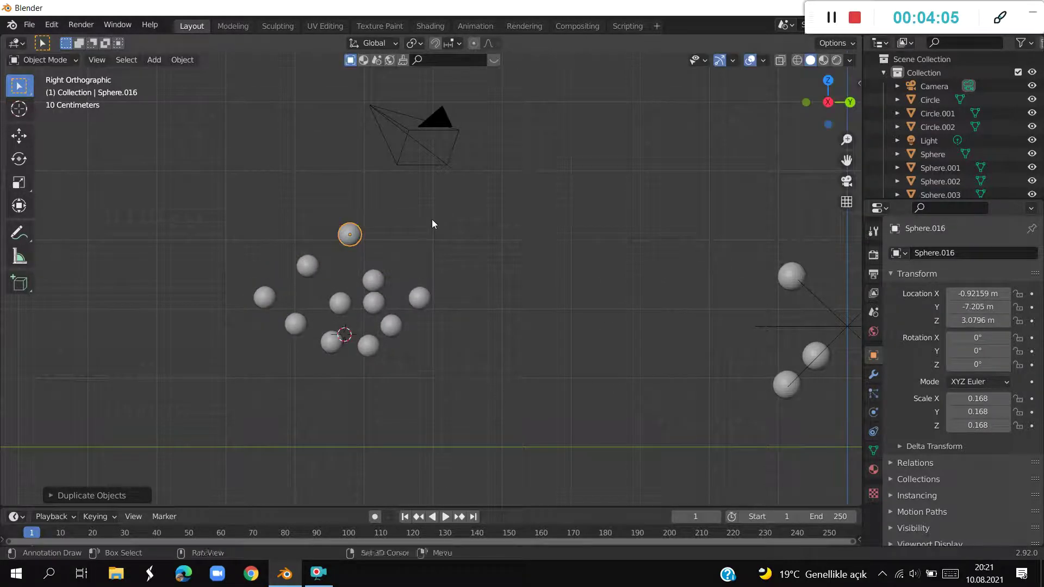
key("shift+d")
left_click(563, 263)
Move the lower-right sphere up and to the right within the group.
mouse_move(563, 263)
middle_mouse_down()
mouse_move(439, 336)
mouse_move(373, 358)
mouse_move(422, 376)
mouse_move(354, 341)
mouse_move(452, 261)
middle_mouse_up()
left_click(454, 276)
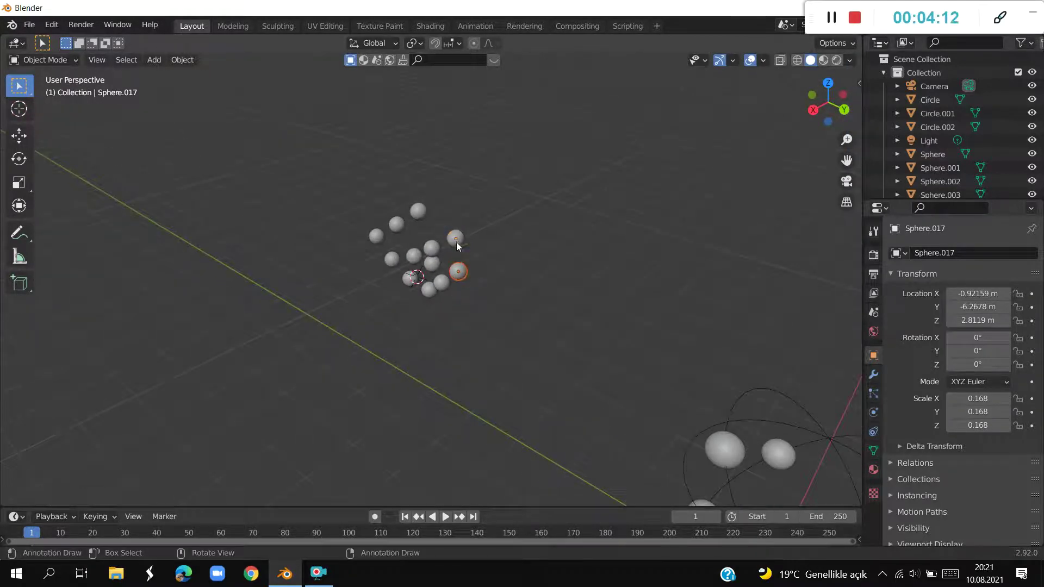
key("g")
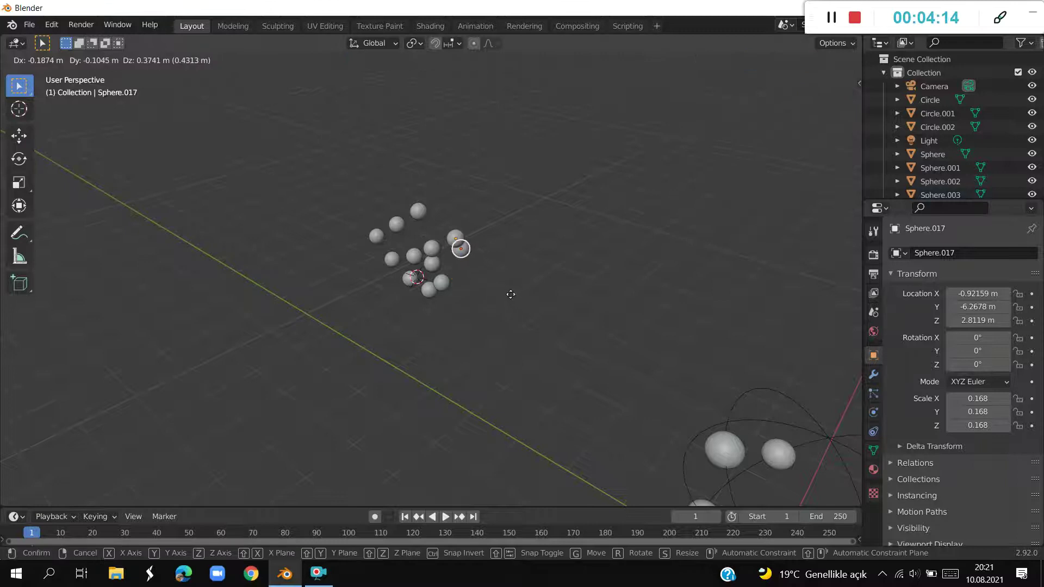
left_click(510, 294)
mouse_move(514, 292)
middle_mouse_down()
mouse_move(608, 306)
mouse_move(613, 296)
mouse_move(574, 264)
mouse_move(608, 257)
middle_mouse_up()
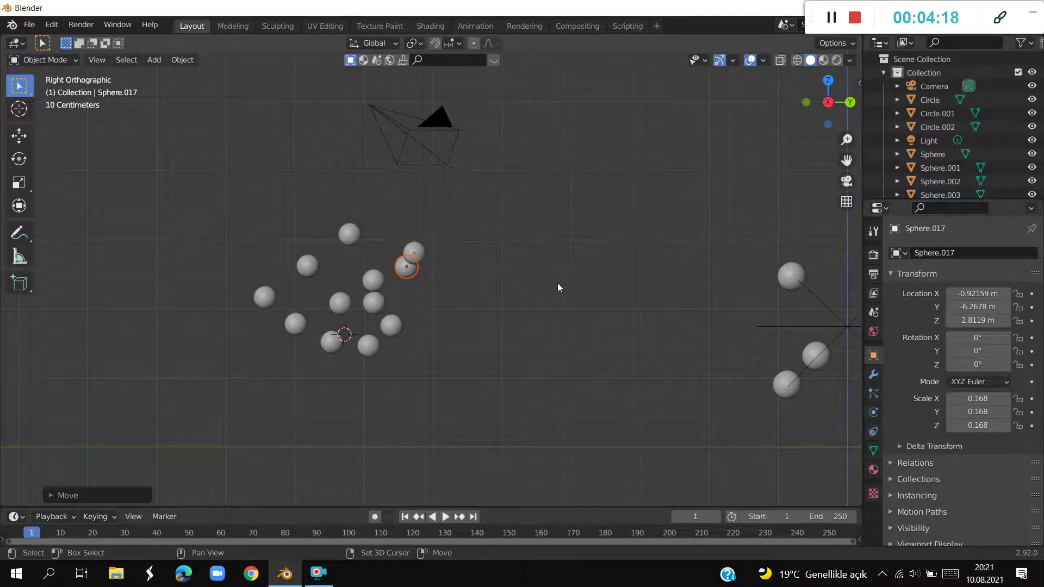
Zoom in on the spheres and move two of them into a top cluster.
middle_click_drag(557, 287, 563, 321, "shift")
scroll(563, 321, "up", 3)
scroll(563, 321, "up", 1)
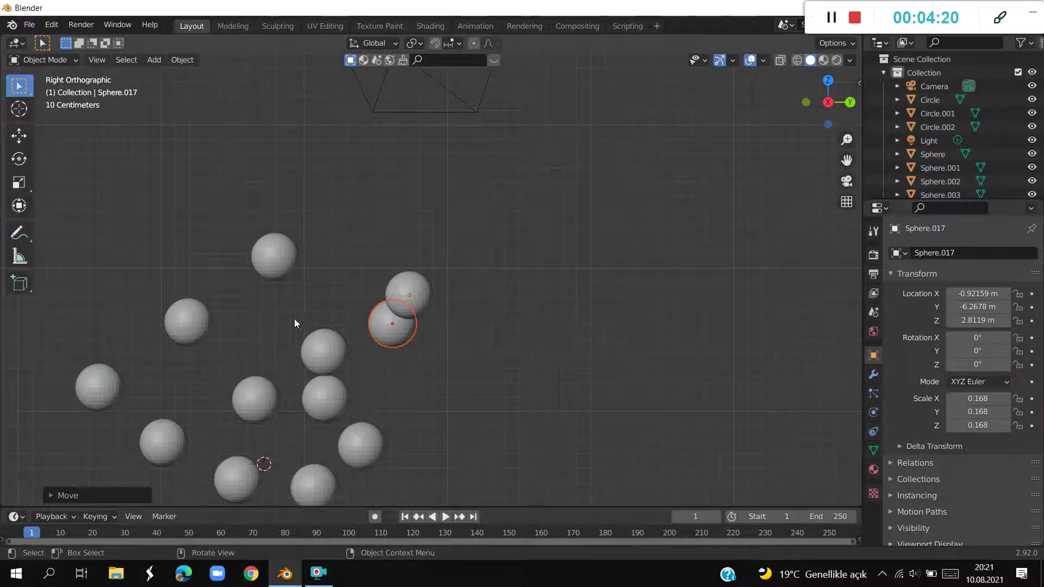
left_click(322, 350)
key("g")
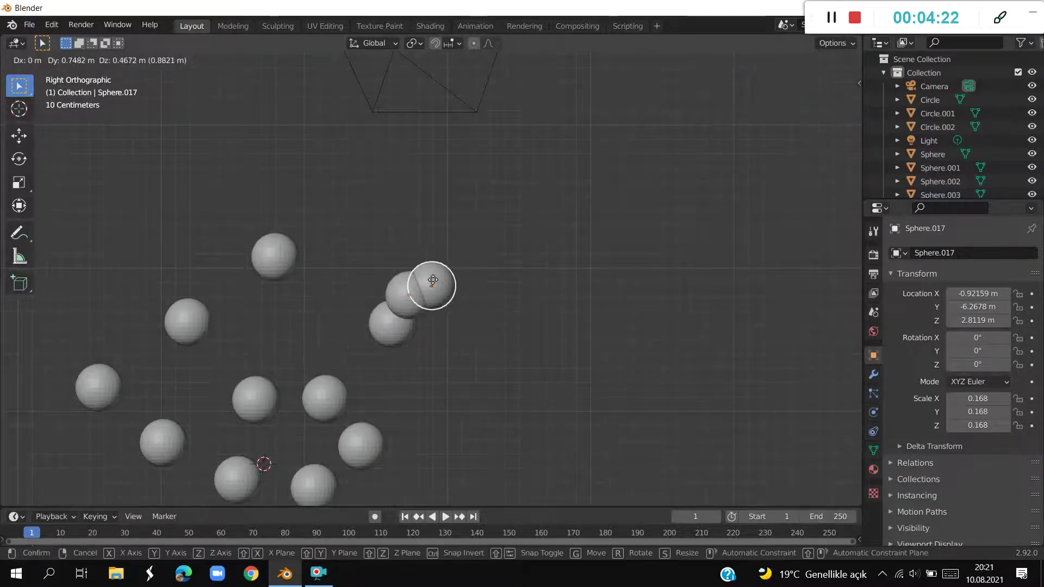
left_click(433, 279)
left_click(266, 253)
key("g")
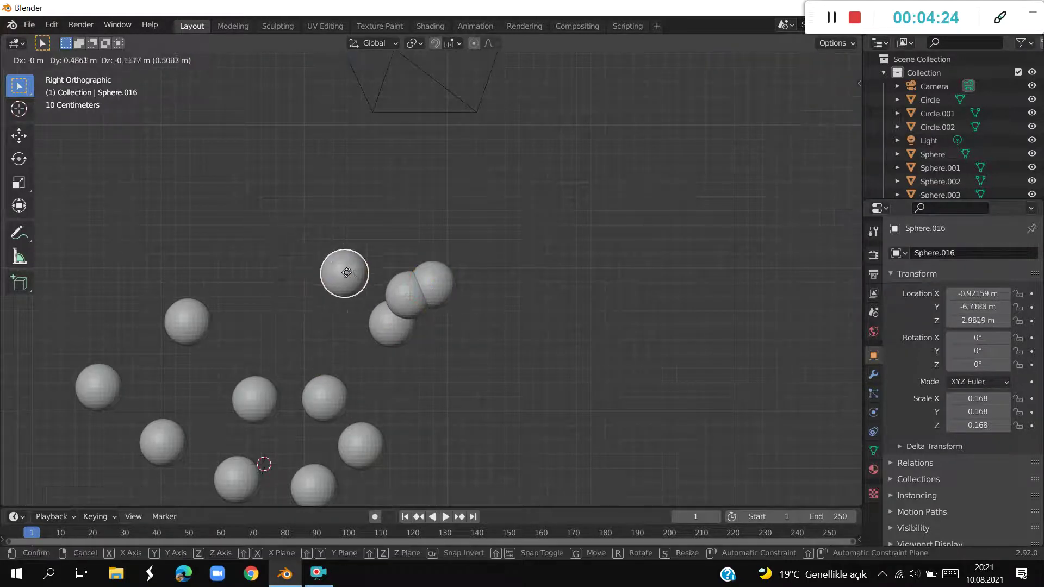
left_click(380, 281)
Move three more loose spheres onto the cluster, beside, inside and on top.
left_click(192, 314)
key("g")
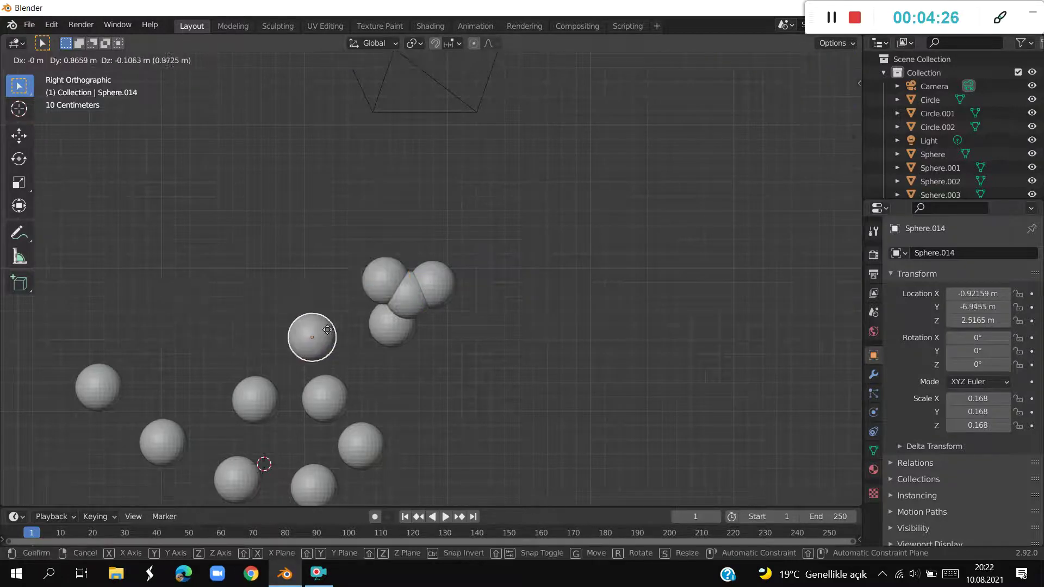
left_click(424, 315)
left_click(335, 377)
key("g")
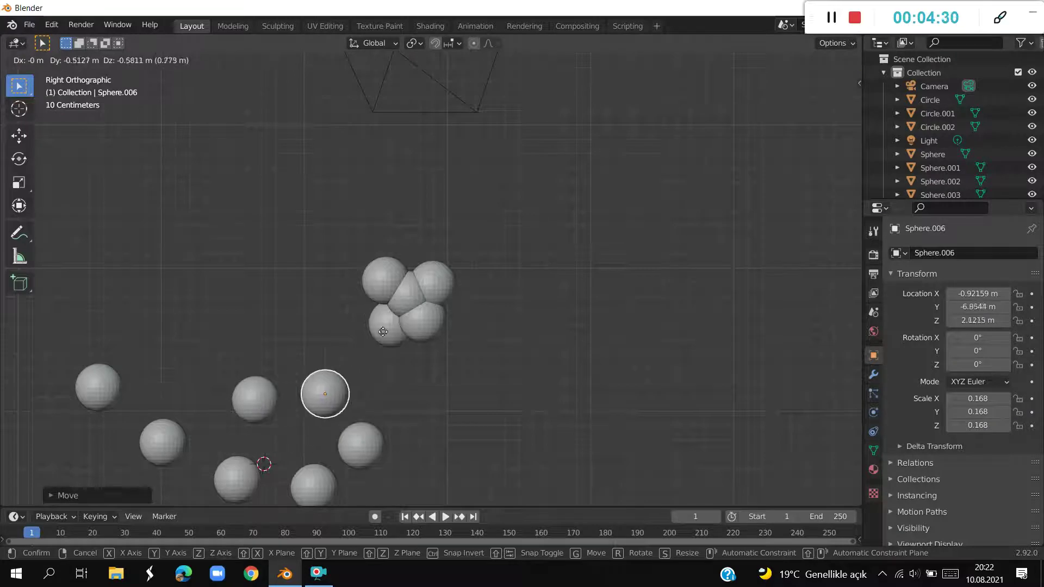
left_click(405, 299)
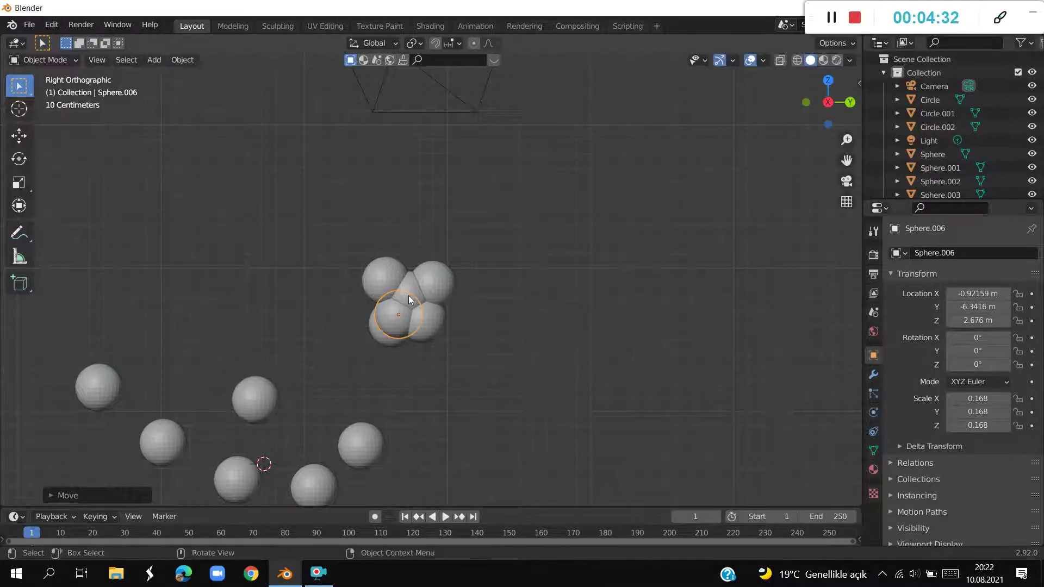
left_click(260, 398)
key("g")
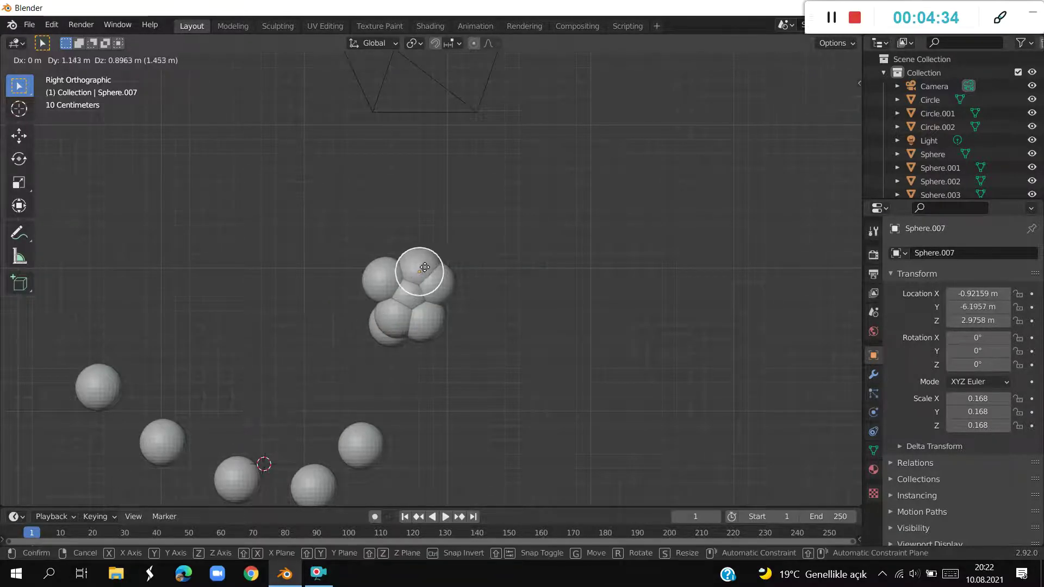
left_click(424, 271)
Pack two more spheres against the cluster, moving Sphere.010 to X -1.7162 m.
left_click(379, 442)
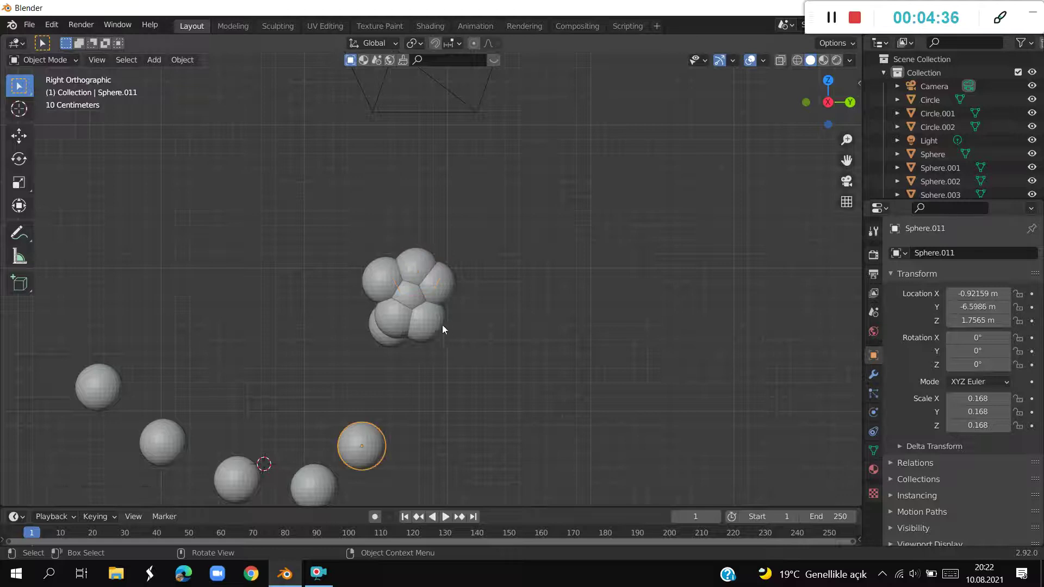
key("g")
left_click(506, 245)
mouse_move(503, 246)
middle_mouse_down()
mouse_move(449, 347)
mouse_move(329, 332)
mouse_move(352, 319)
mouse_move(437, 320)
middle_mouse_up()
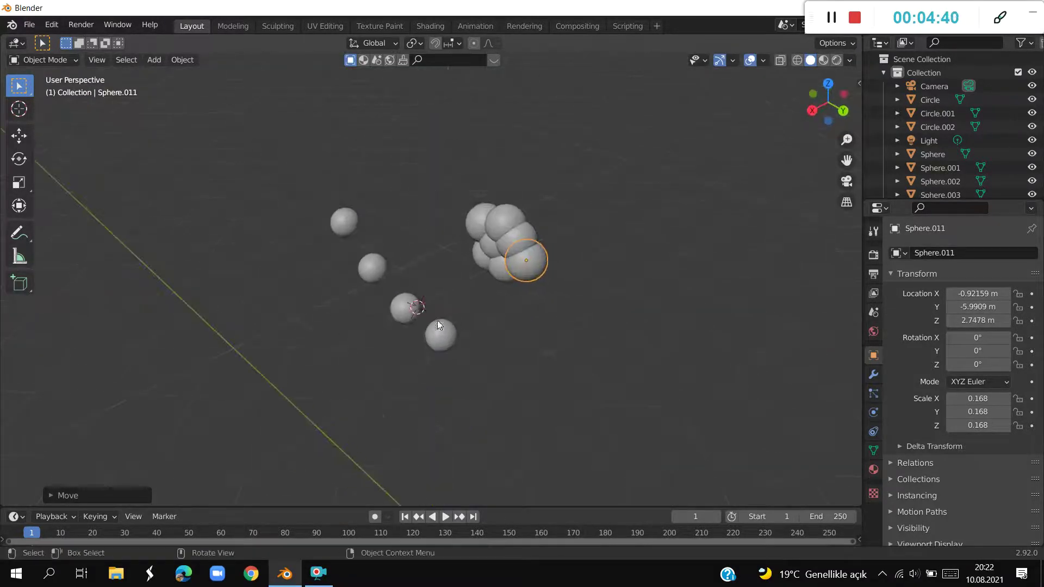
left_click(441, 337)
key("g")
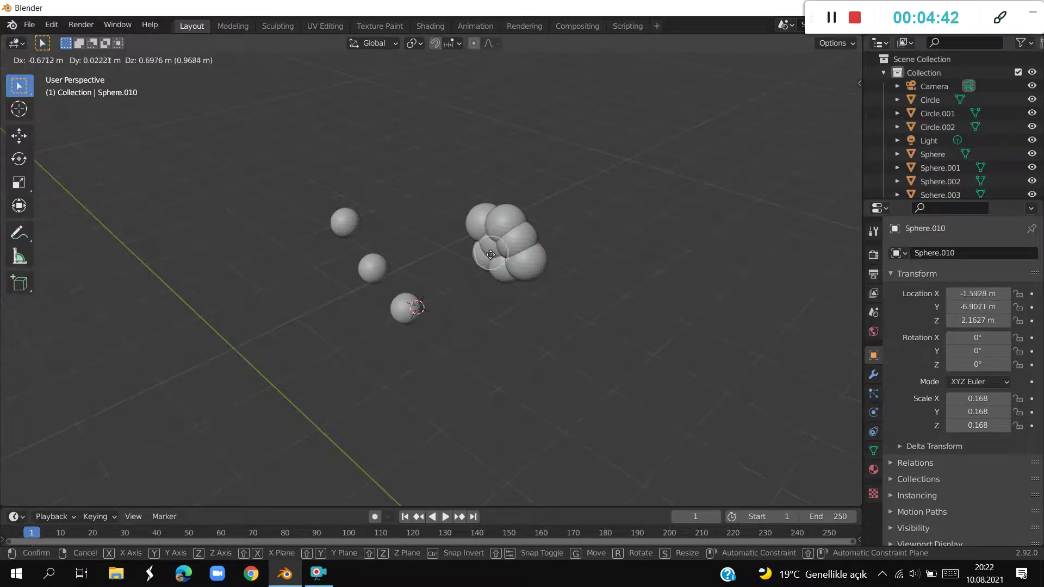
left_click(503, 243)
left_click(840, 108)
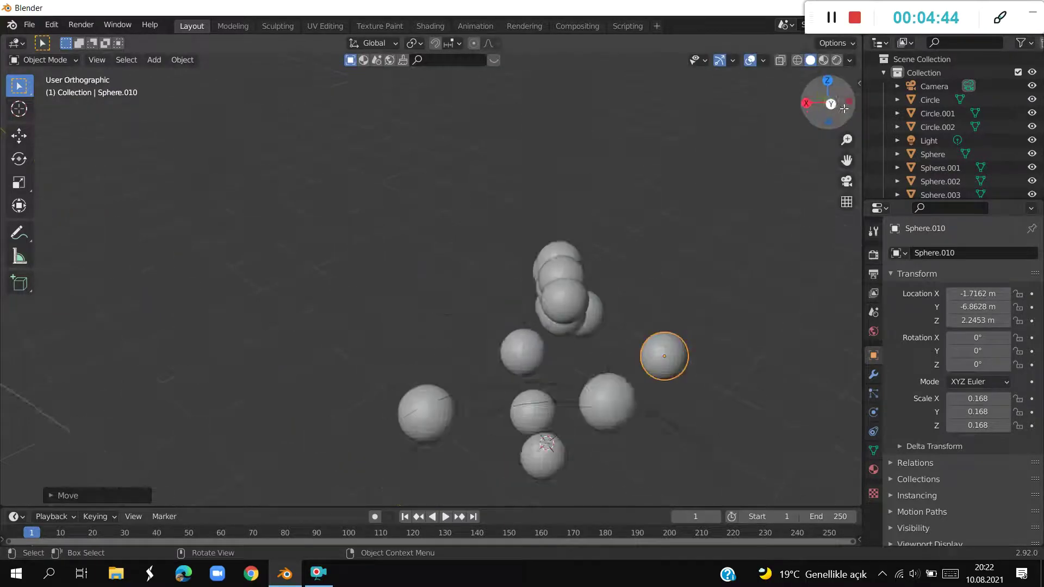
Move two more loose spheres into and next to the nucleus cluster.
key("g")
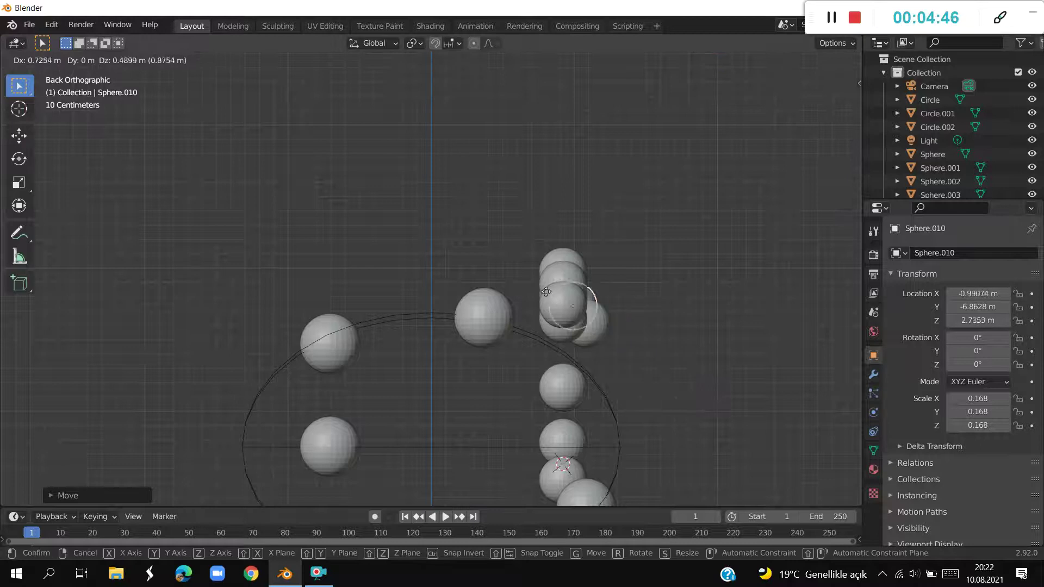
left_click(521, 289)
left_click(484, 321)
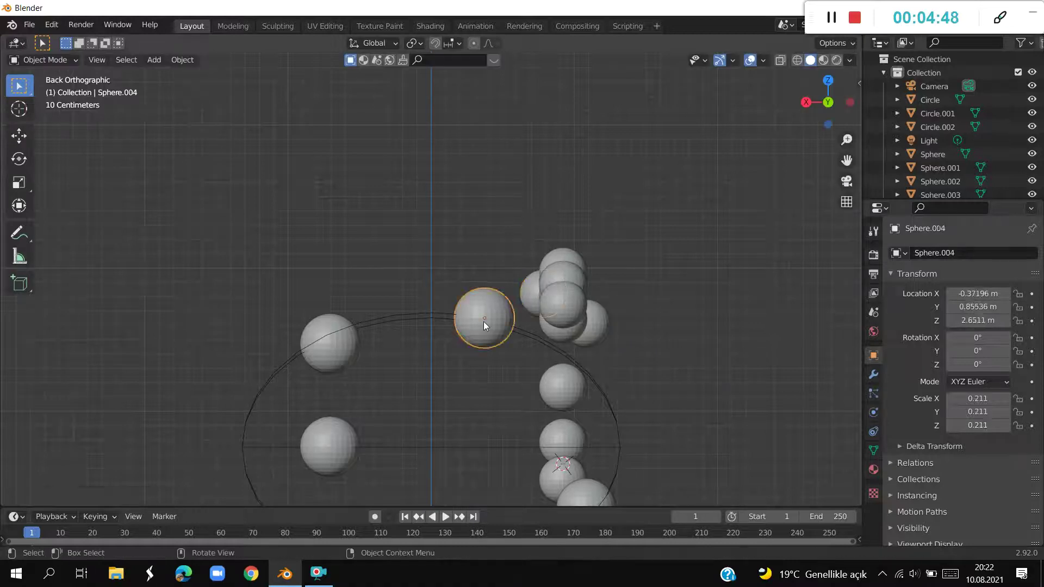
middle_click_drag(520, 350, 794, 421)
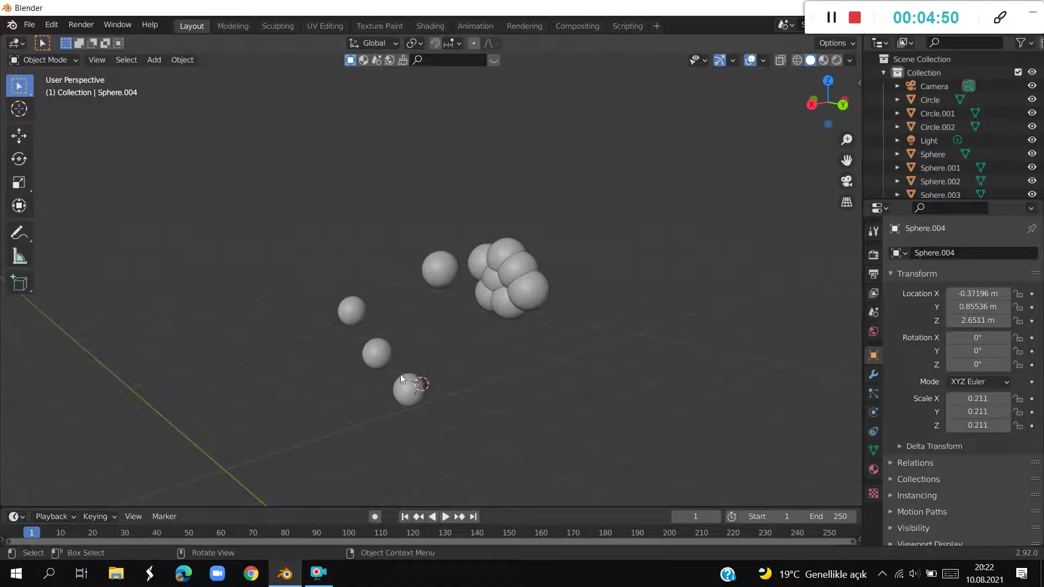
key("g")
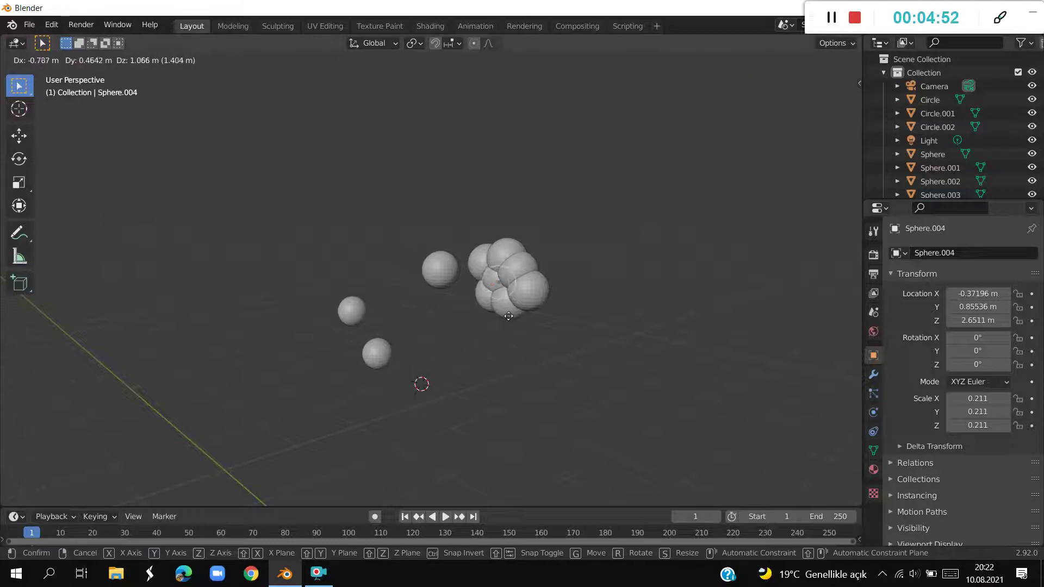
left_click(537, 348)
From the back view, push the sphere against the cluster, then into it along Y.
mouse_move(537, 348)
middle_mouse_down()
mouse_move(425, 345)
mouse_move(484, 346)
middle_mouse_up()
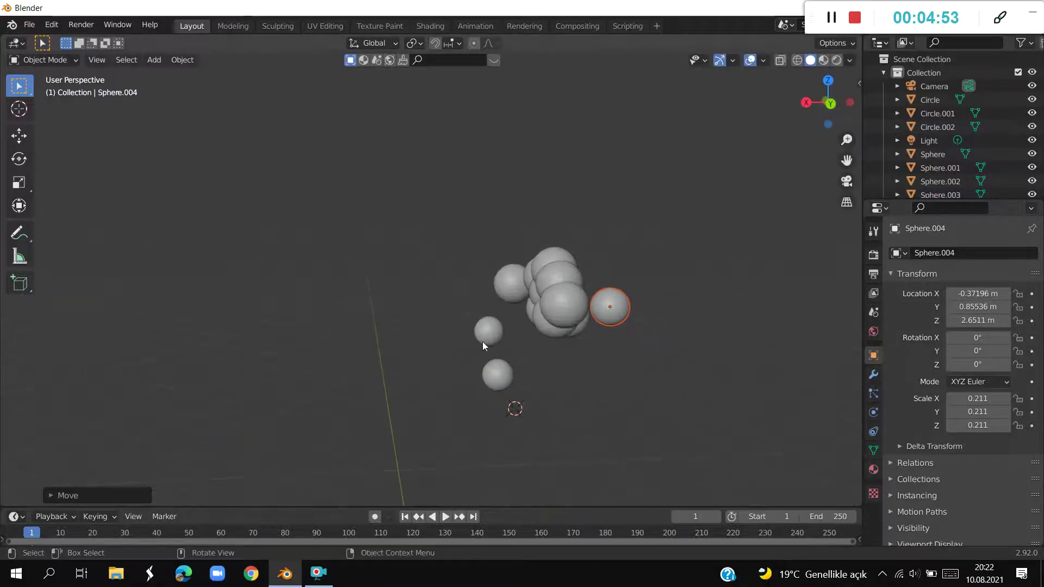
left_click(831, 103)
scroll(656, 266, "up", 2)
scroll(657, 266, "up", 2)
key("g")
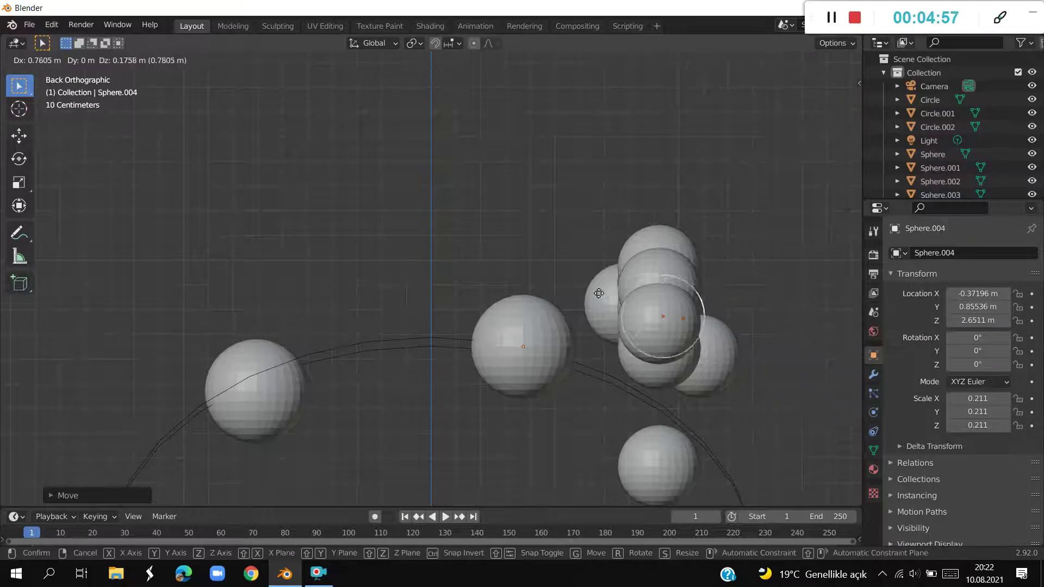
left_click(571, 290)
middle_click_drag(562, 288, 725, 371)
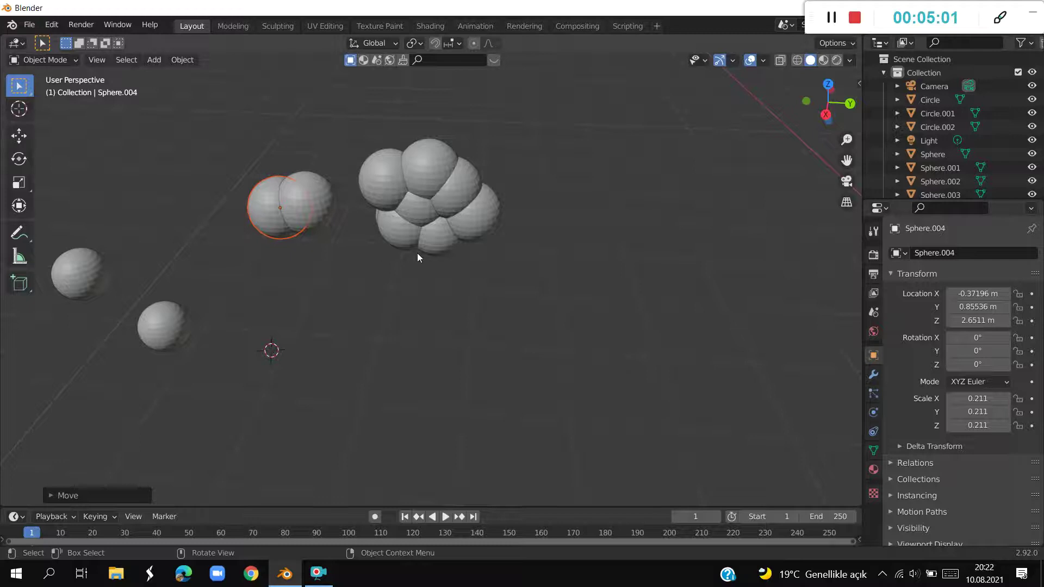
key("g")
key("y")
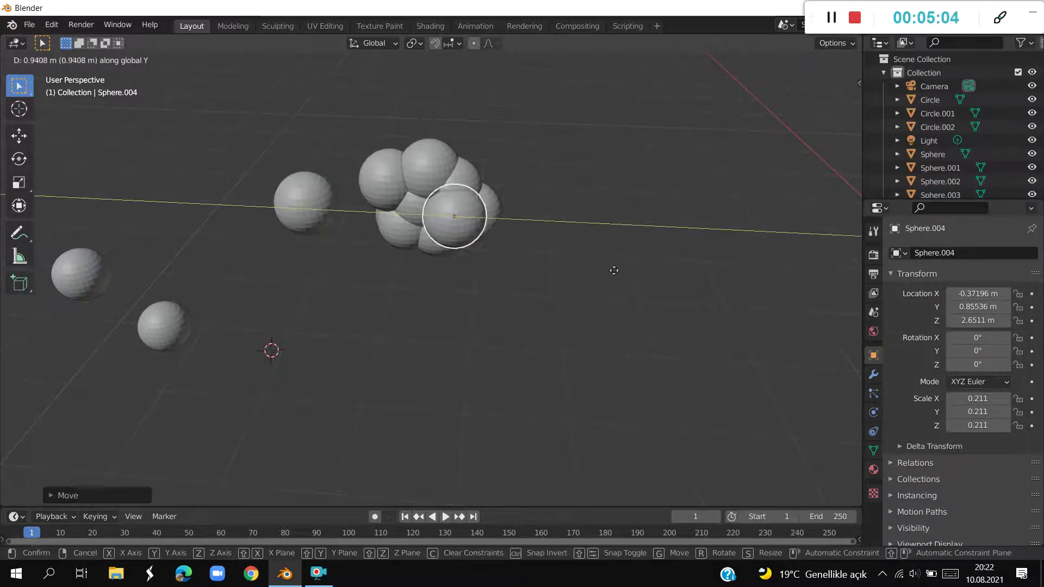
left_click(607, 268)
Remove and restore the lone sphere, then slide it toward the cluster along Y.
left_click(289, 220)
key("Delete")
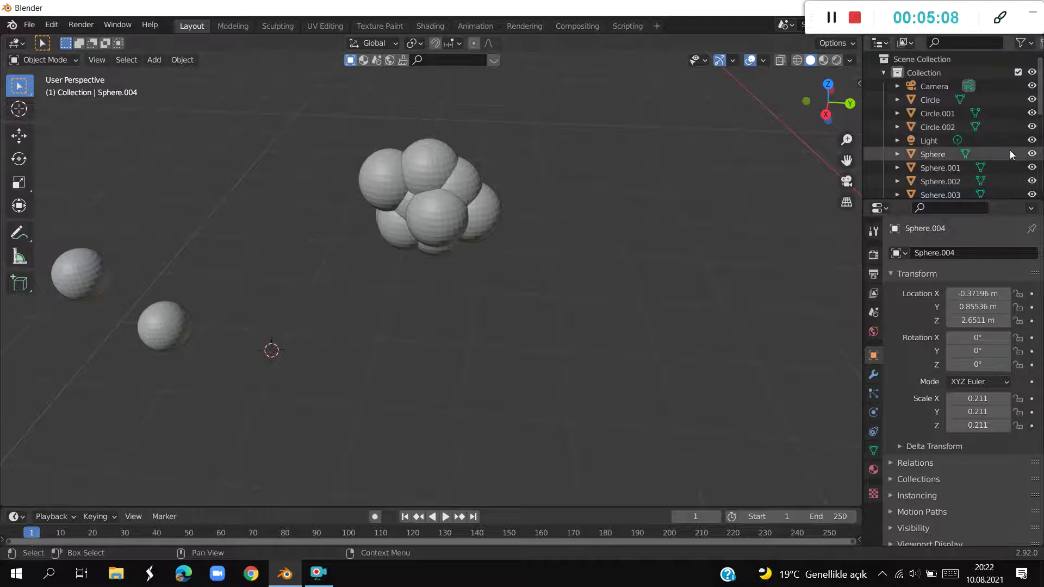
scroll(1003, 148, "down", 5)
left_click(1032, 91)
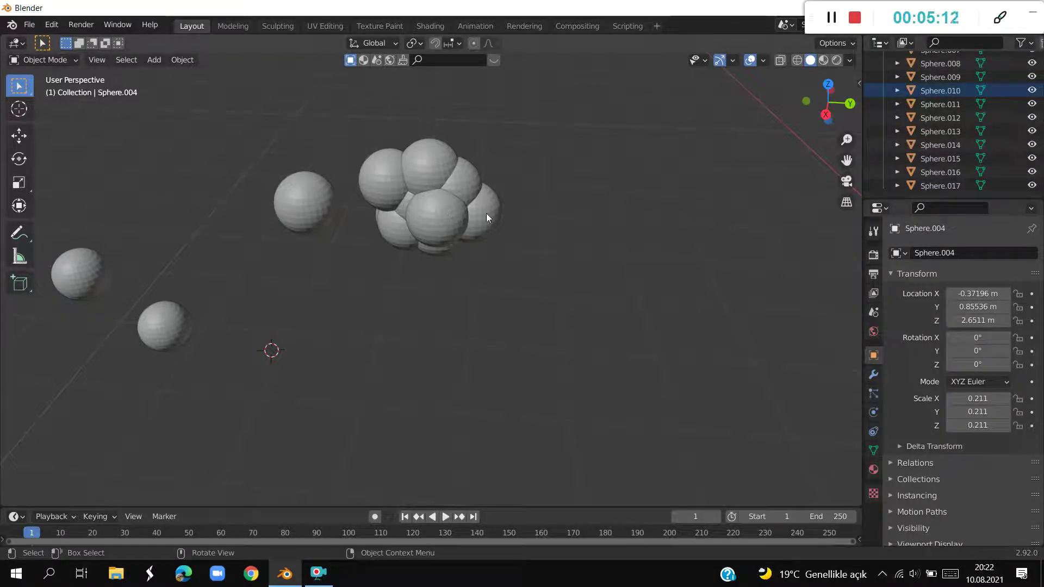
left_click(322, 223)
key("g")
key("y")
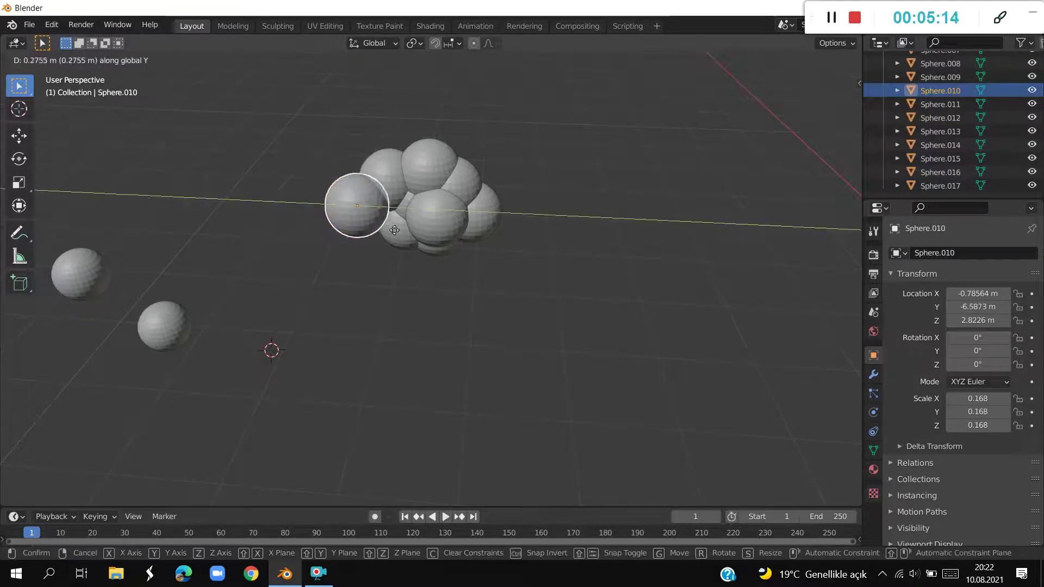
left_click(421, 230)
Move another stray sphere toward the cluster and switch to the left side view.
mouse_move(407, 332)
middle_mouse_down()
mouse_move(566, 301)
mouse_move(495, 308)
mouse_move(583, 319)
mouse_move(749, 303)
mouse_move(739, 324)
mouse_move(680, 343)
mouse_move(693, 354)
mouse_move(666, 370)
middle_mouse_up()
left_click(633, 376)
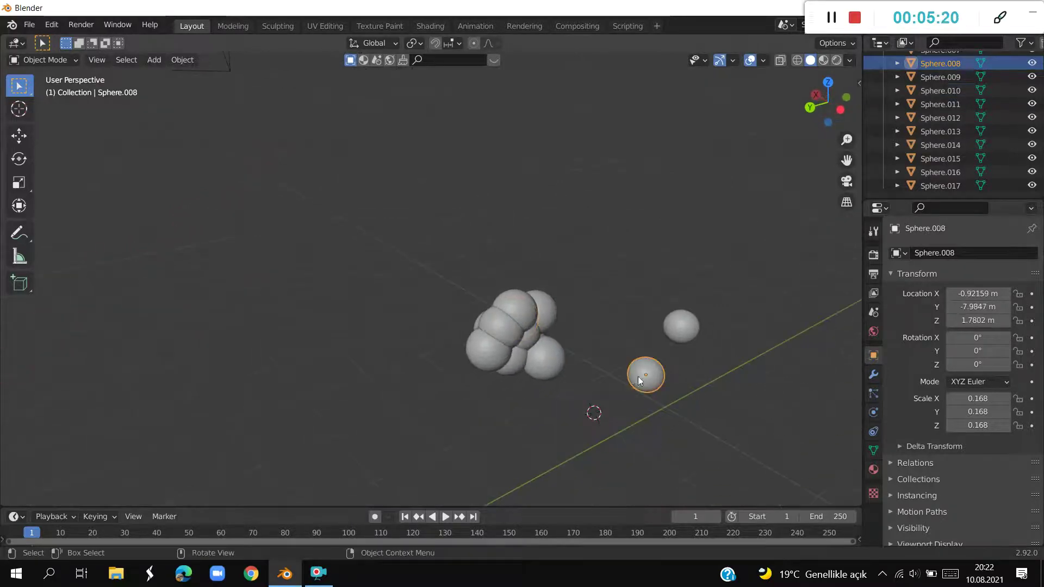
key("g")
left_click(515, 318)
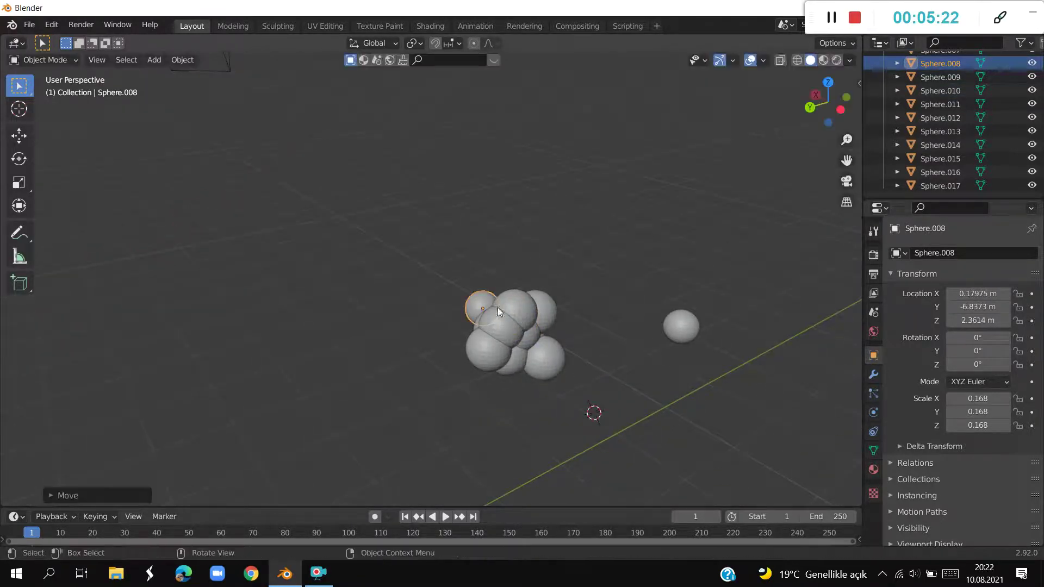
left_click(837, 109)
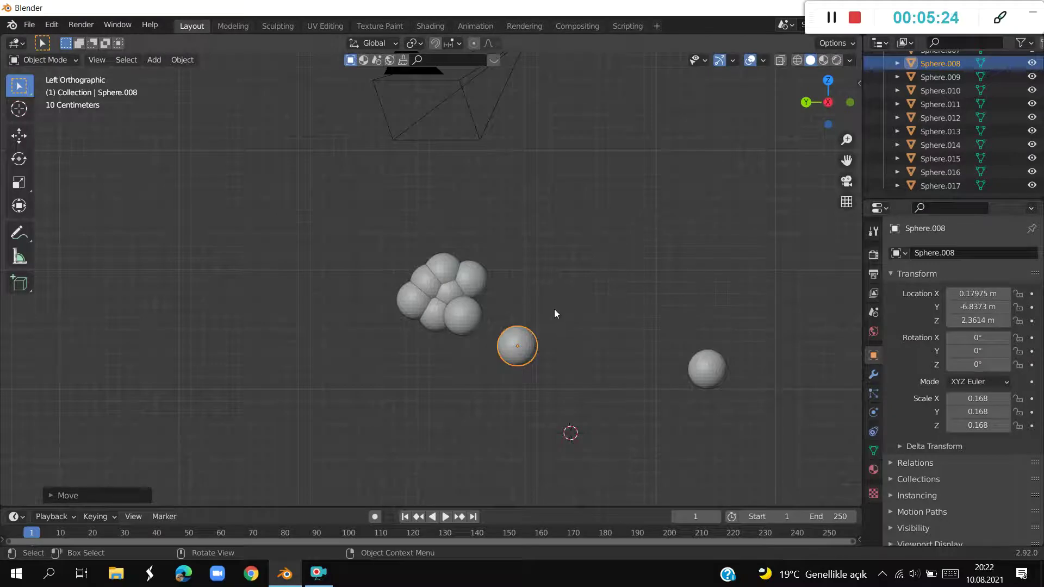
mouse_move(555, 311)
middle_mouse_down()
mouse_move(466, 310)
mouse_move(714, 202)
middle_mouse_up()
left_click(819, 102)
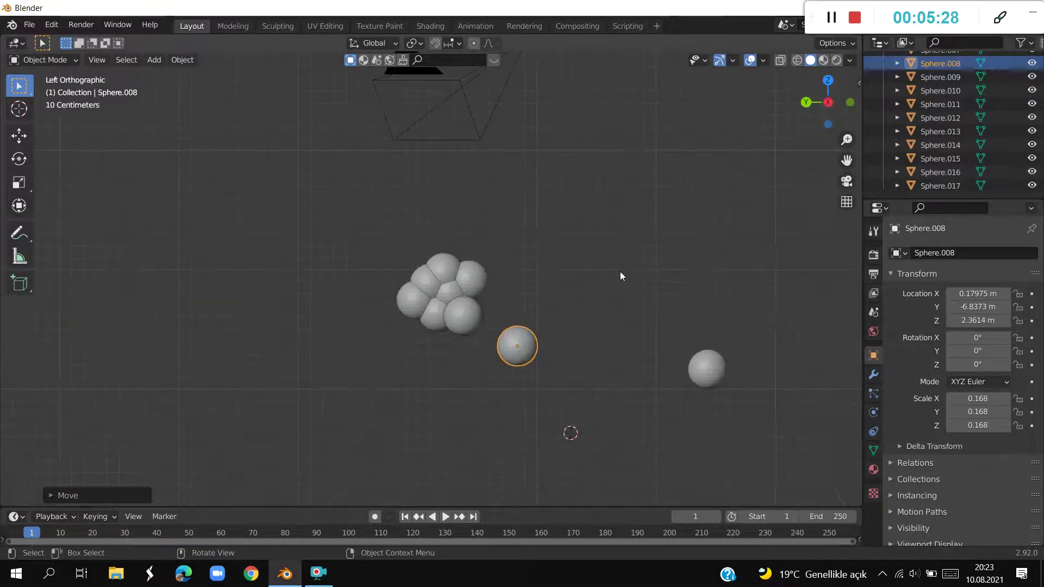
Fit the sphere into the cluster with Y-locked and Z-locked moves.
key("g")
key("y")
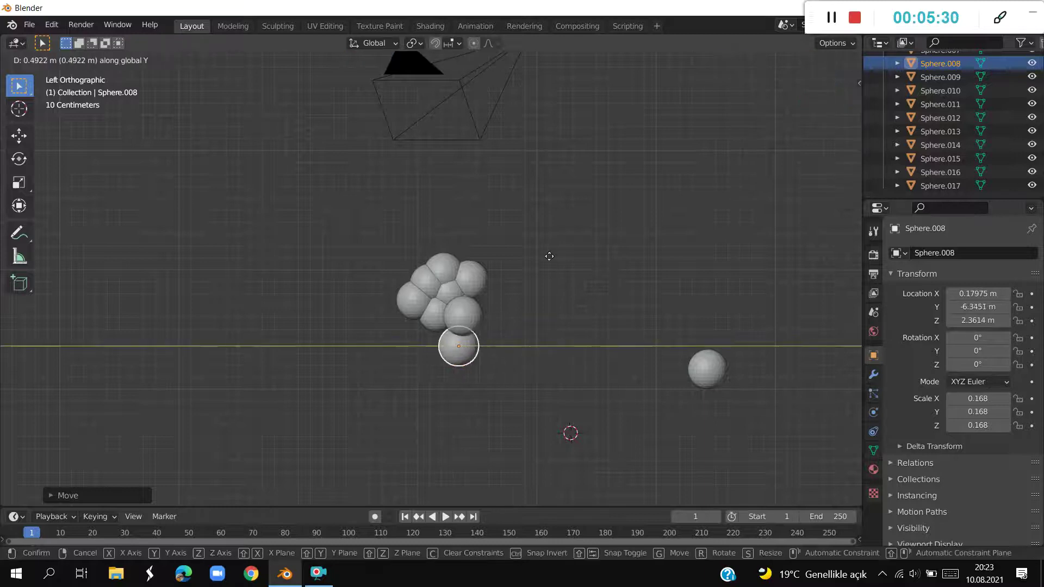
left_click(539, 256)
key("g")
key("z")
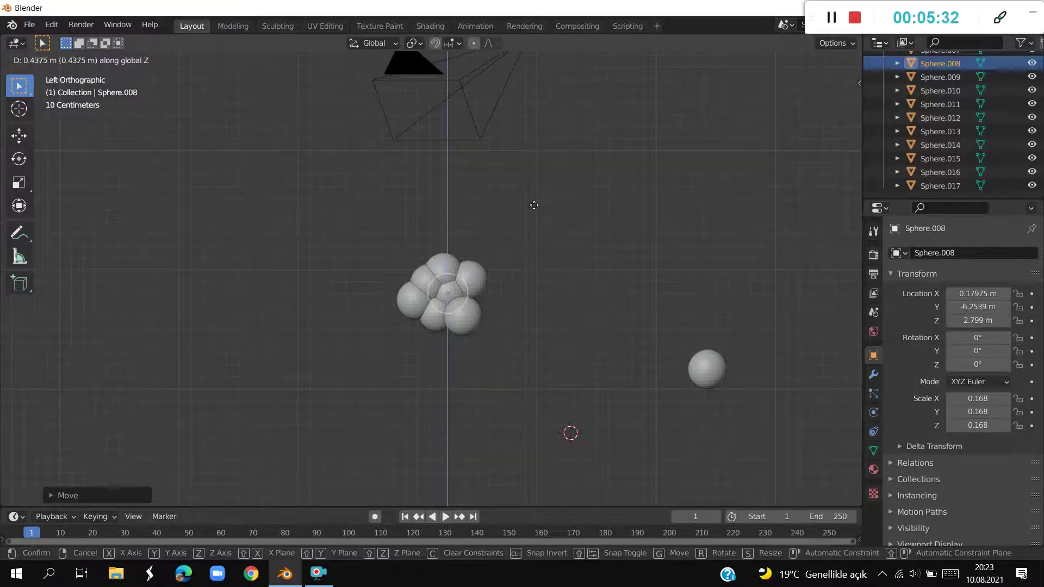
left_click(534, 205)
Slide the sphere into the cluster along X and delete the leftover small sphere.
middle_click_drag(534, 205, 419, 262)
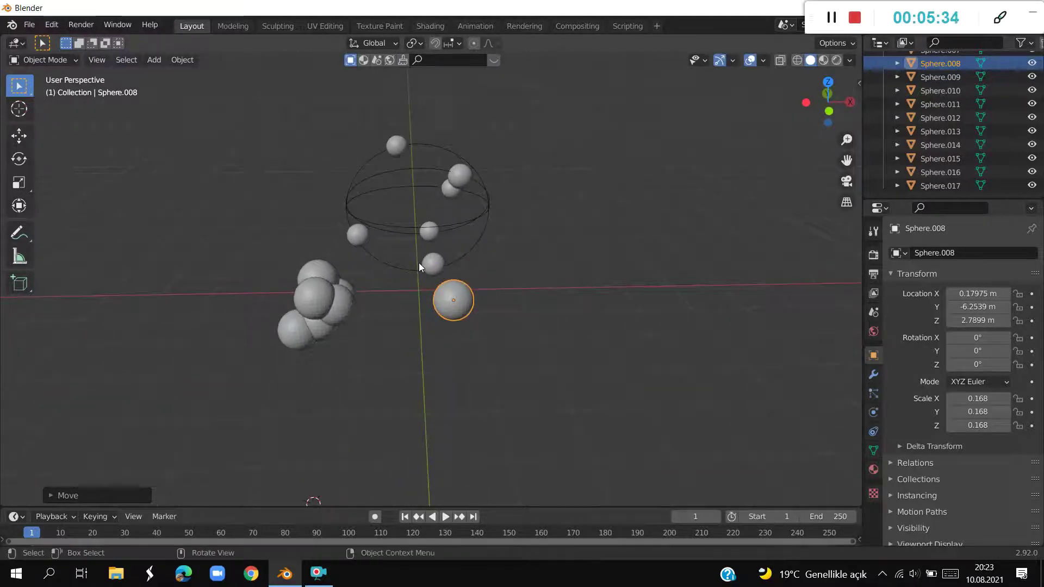
key("g")
key("x")
left_click(266, 267)
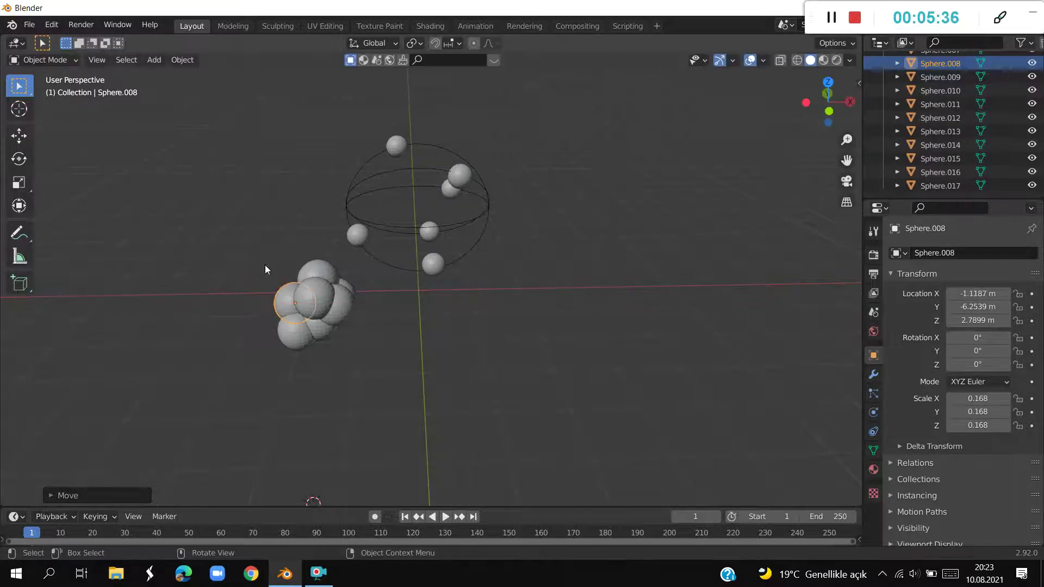
middle_click_drag(265, 266, 625, 338)
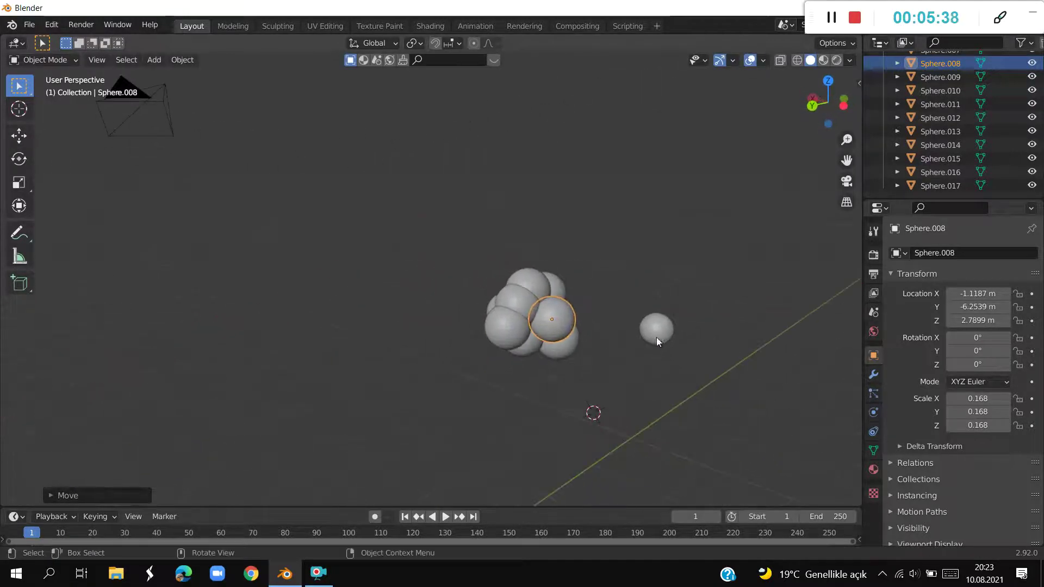
left_click(656, 328)
key("Delete")
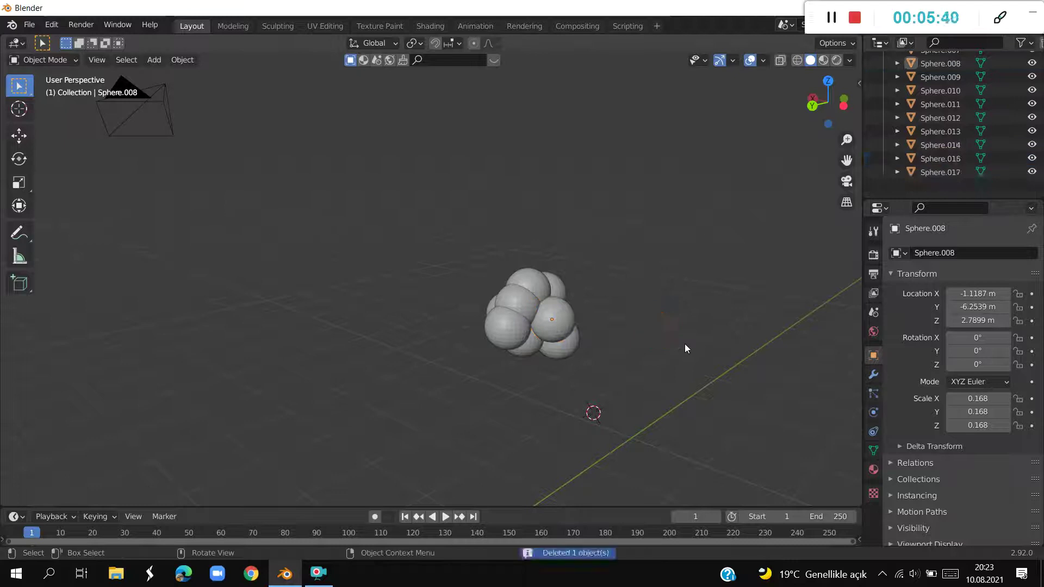
Duplicate three nucleus spheres and place the copies on the cluster.
mouse_move(621, 322)
middle_mouse_down()
mouse_move(507, 319)
mouse_move(541, 316)
middle_mouse_up()
key("shift+d")
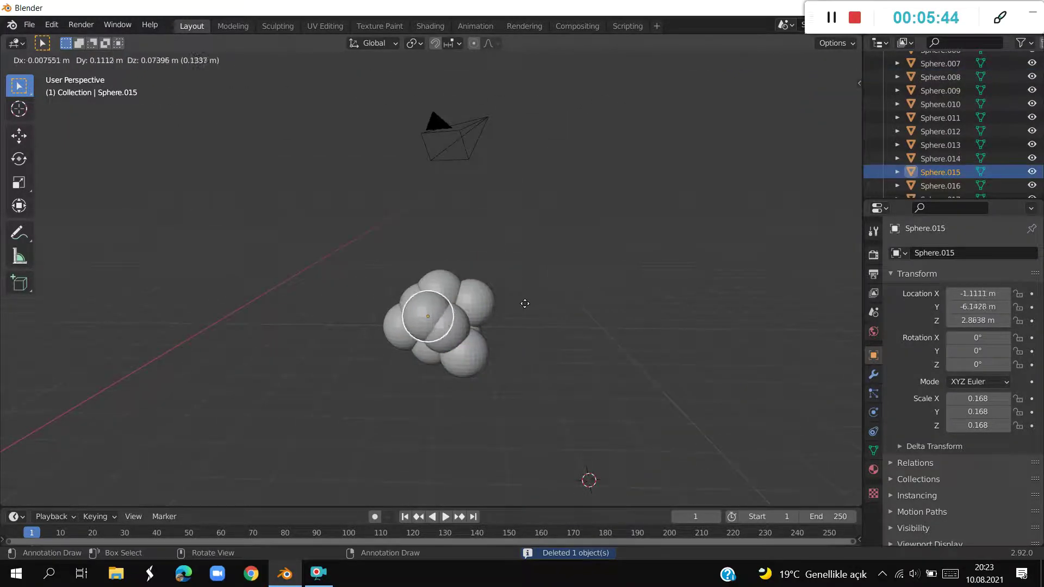
left_click(533, 297)
key("shift+d")
key("shift+d")
left_click(511, 325)
Place three more duplicated spheres around the cluster from a new angle.
key("shift+d")
left_click(540, 345)
mouse_move(541, 345)
middle_mouse_down()
mouse_move(355, 294)
mouse_move(321, 255)
mouse_move(370, 296)
middle_mouse_up()
key("shift+d")
left_click(477, 317)
key("shift+d")
left_click(381, 299)
key("shift+d")
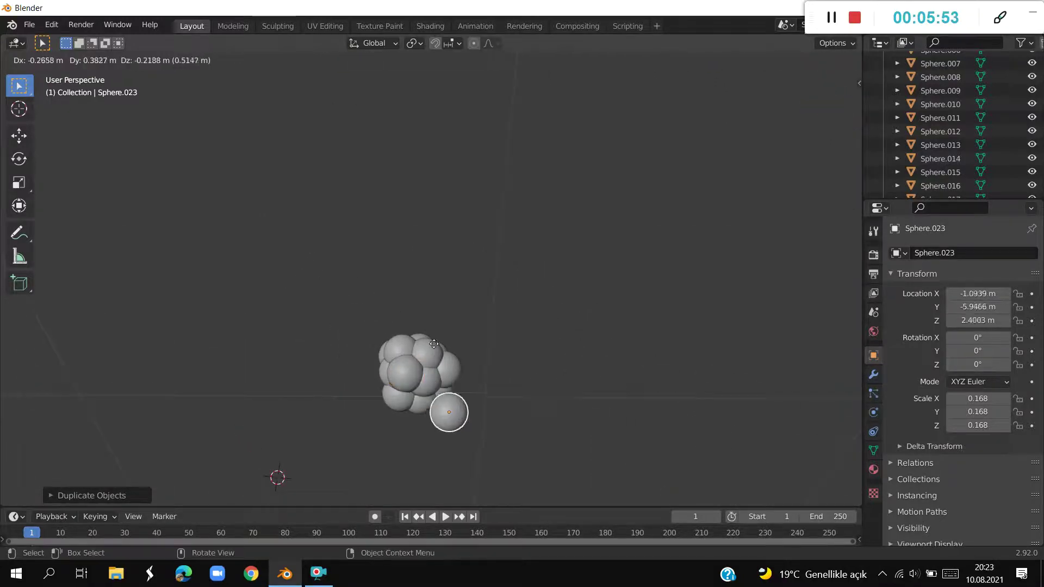
left_click(448, 339)
Push one sphere deeper into the cluster and cap it with Sphere.024 at Z 3.0388 m.
mouse_move(448, 339)
middle_mouse_down()
mouse_move(337, 361)
mouse_move(188, 423)
middle_mouse_up()
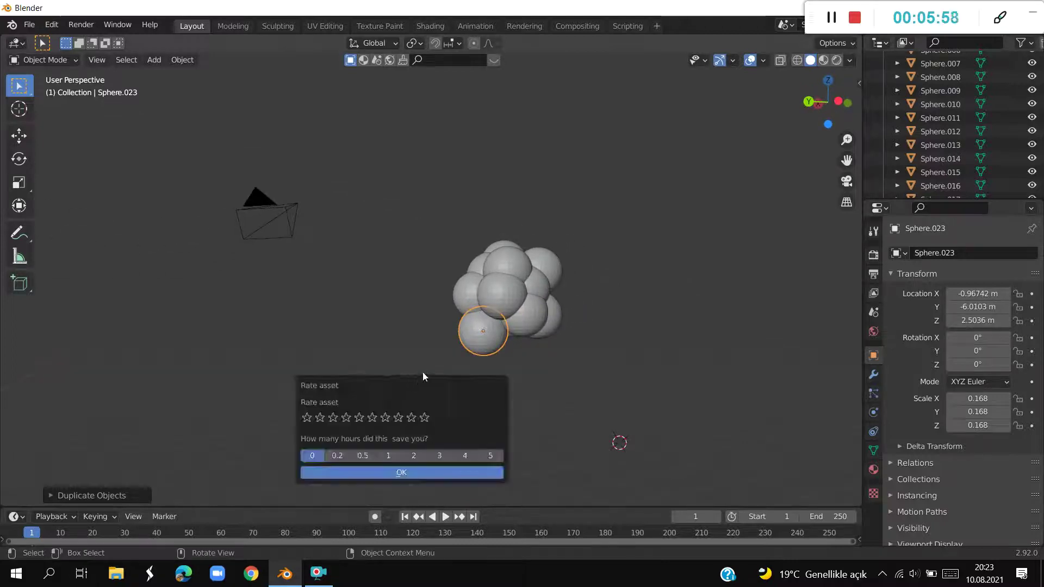
key("g")
left_click(439, 360)
mouse_move(439, 360)
middle_mouse_down()
mouse_move(585, 364)
mouse_move(562, 375)
middle_mouse_up()
key("shift+d")
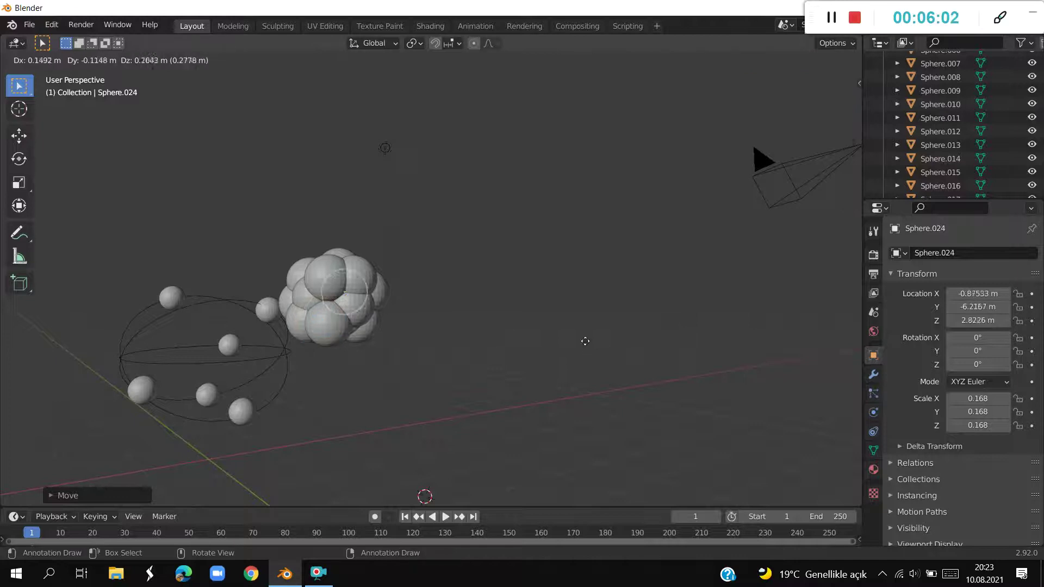
left_click(549, 319)
mouse_move(550, 319)
middle_mouse_down()
mouse_move(667, 364)
mouse_move(817, 376)
mouse_move(61, 351)
mouse_move(187, 194)
middle_mouse_up()
Check the nucleus in wireframe/X-ray, return to Solid shading and select one sphere.
left_click_drag(192, 184, 568, 383)
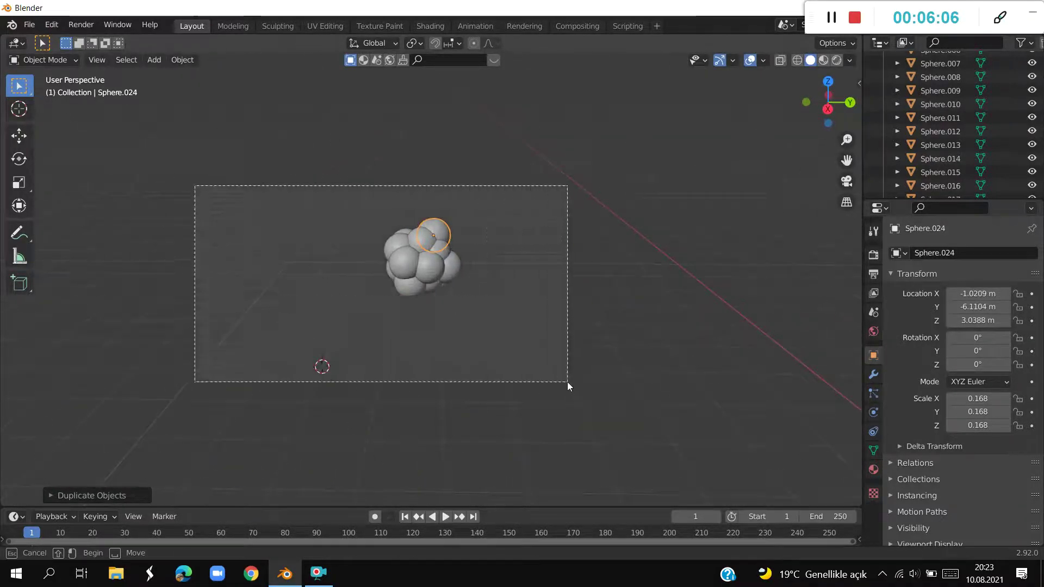
left_click(744, 172)
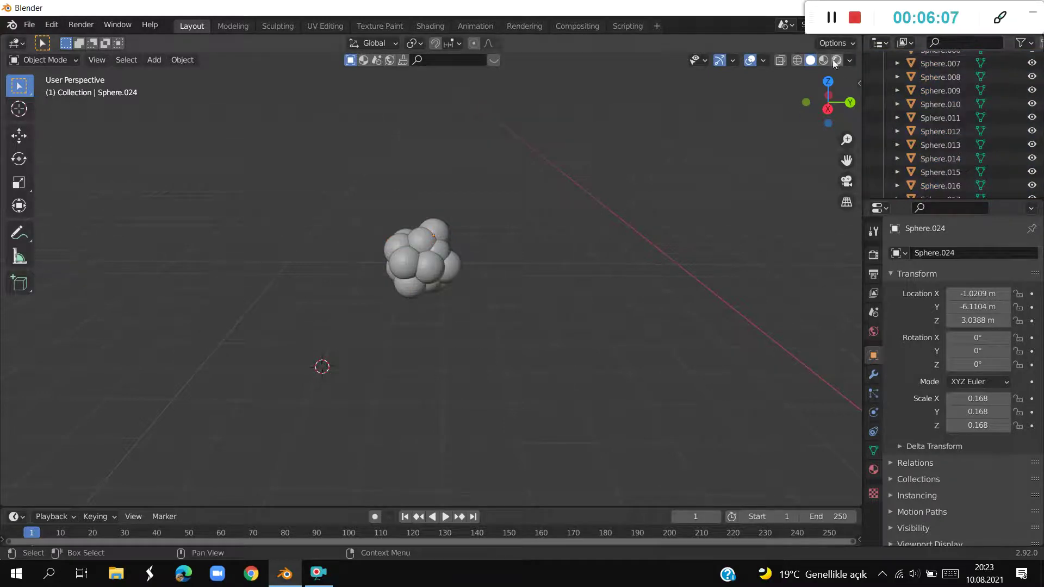
left_click(799, 62)
left_click_drag(331, 200, 627, 385)
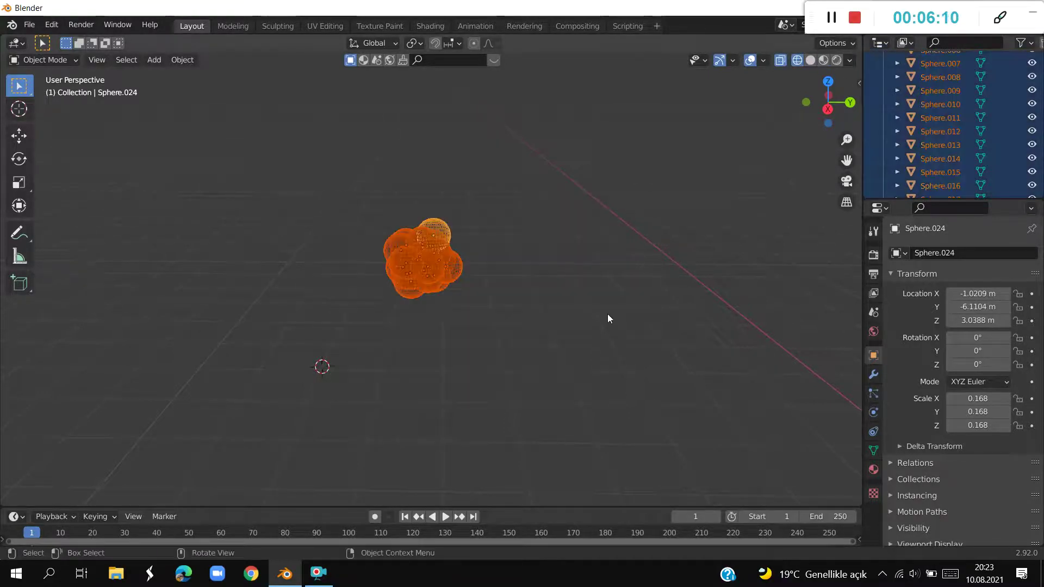
left_click(810, 60)
mouse_move(496, 218)
middle_mouse_down()
mouse_move(494, 267)
mouse_move(460, 263)
mouse_move(472, 254)
middle_mouse_up()
left_click(493, 263)
left_click(490, 252)
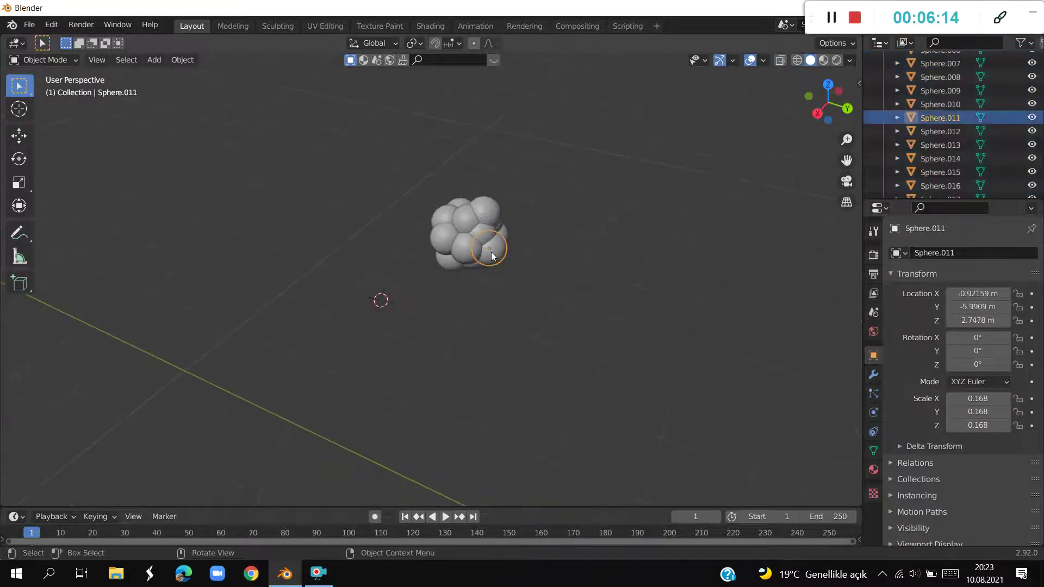
Give one nucleus sphere a new material with a red base colour.
left_click(873, 375)
left_click(867, 470)
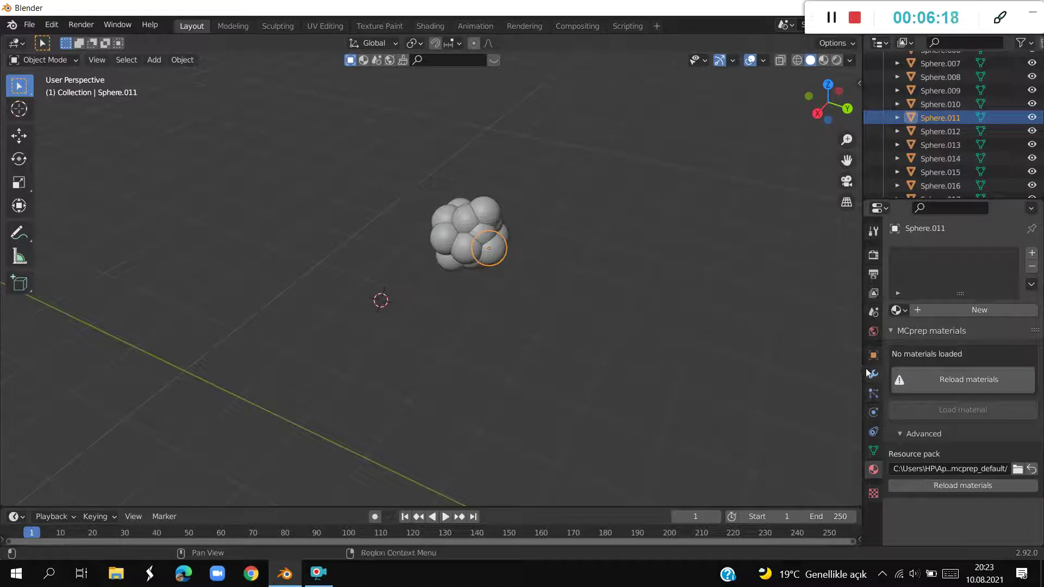
left_click(959, 310)
left_click(962, 450)
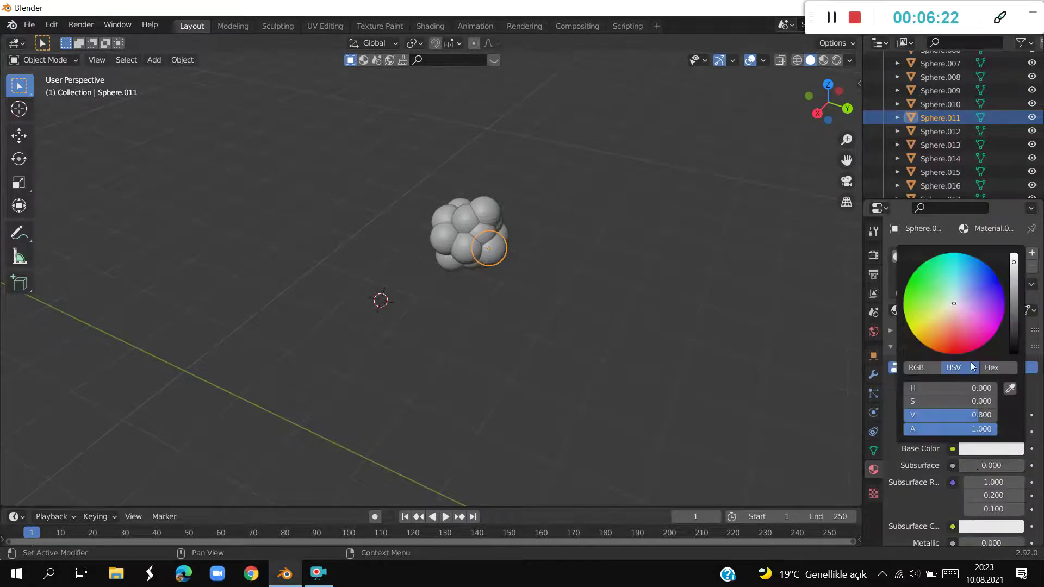
left_click_drag(954, 291, 955, 354)
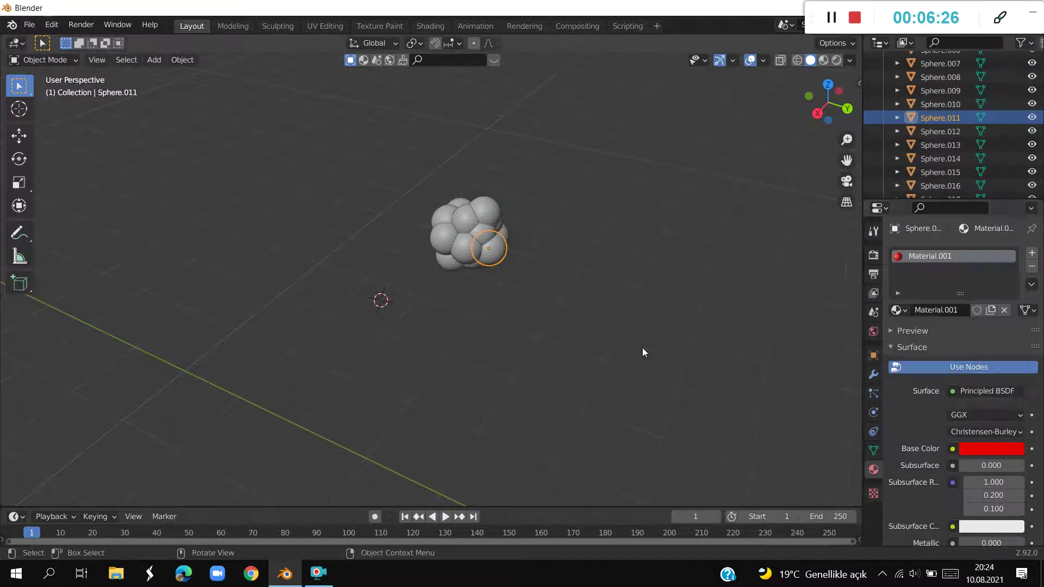
Give a second nucleus sphere its own new red material.
left_click(461, 218)
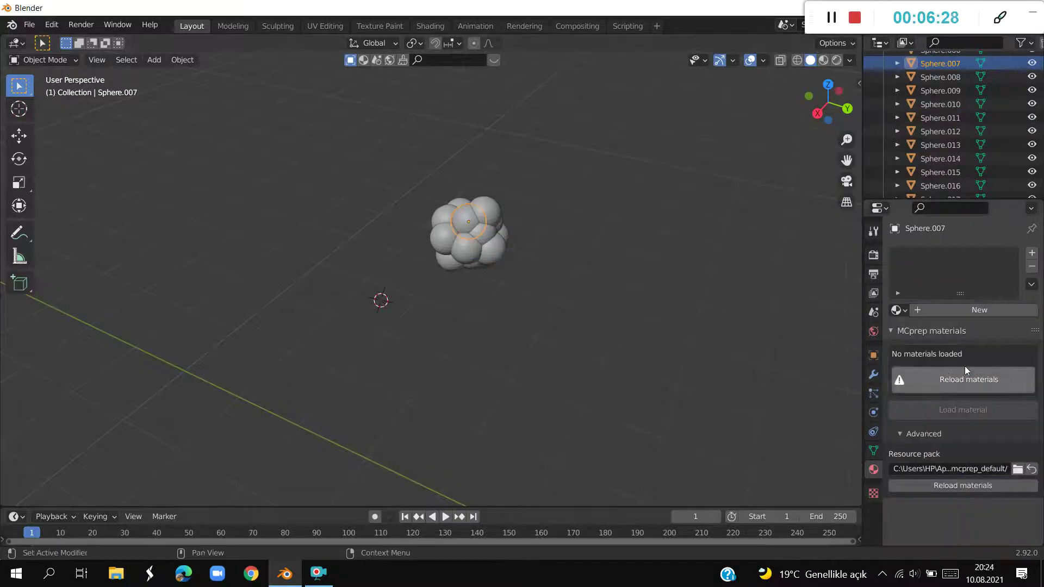
left_click(955, 311)
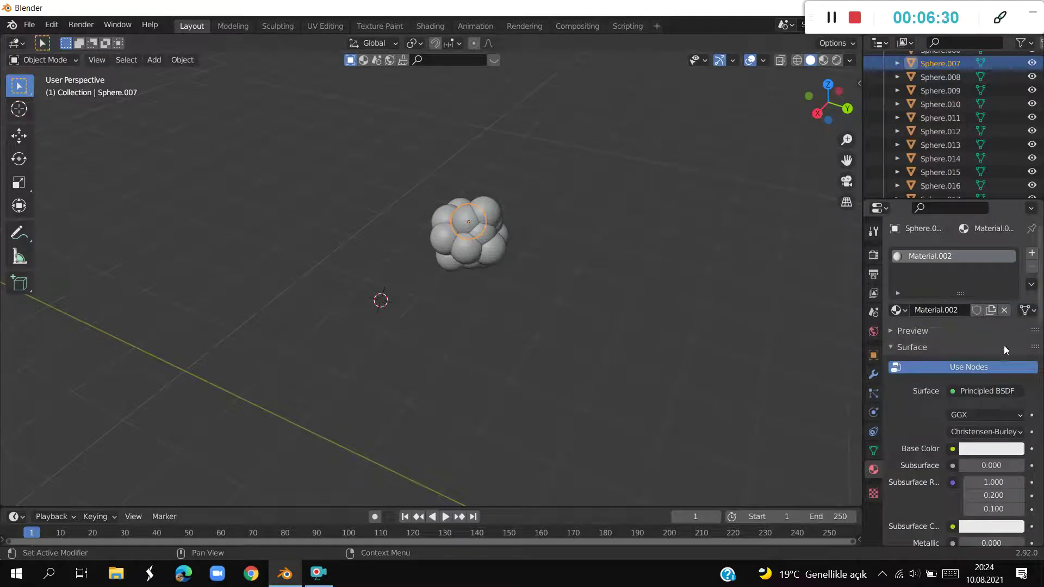
left_click(974, 452)
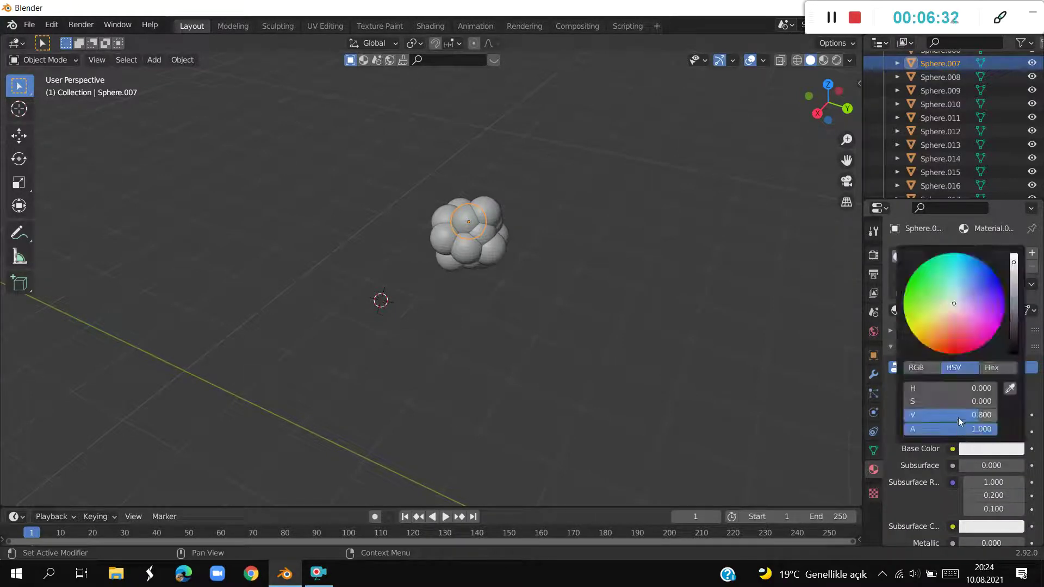
left_click_drag(948, 304, 952, 354)
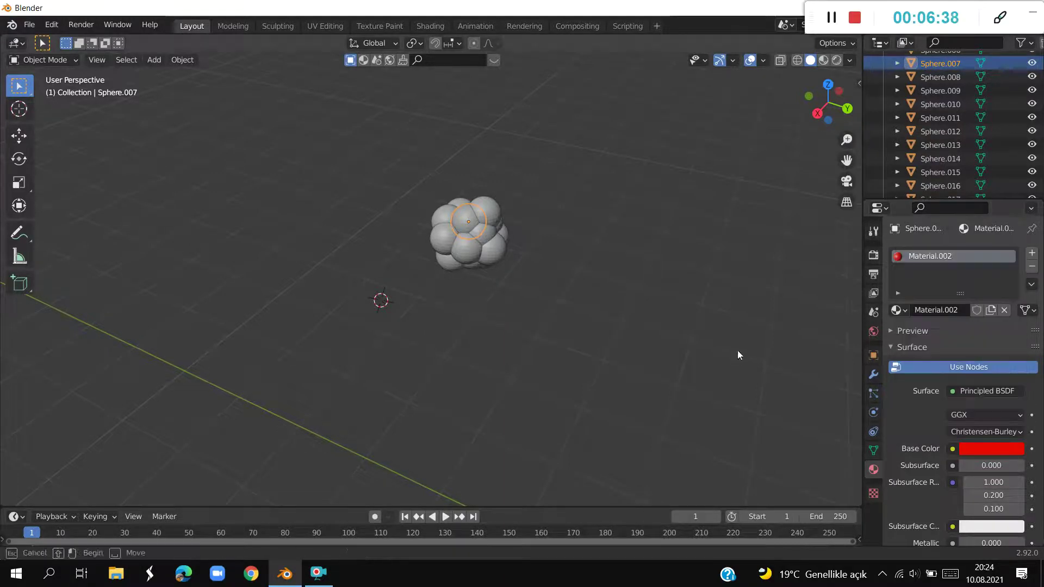
middle_click_drag(330, 224, 495, 352)
Give a third nucleus sphere a new red material.
left_click(327, 280)
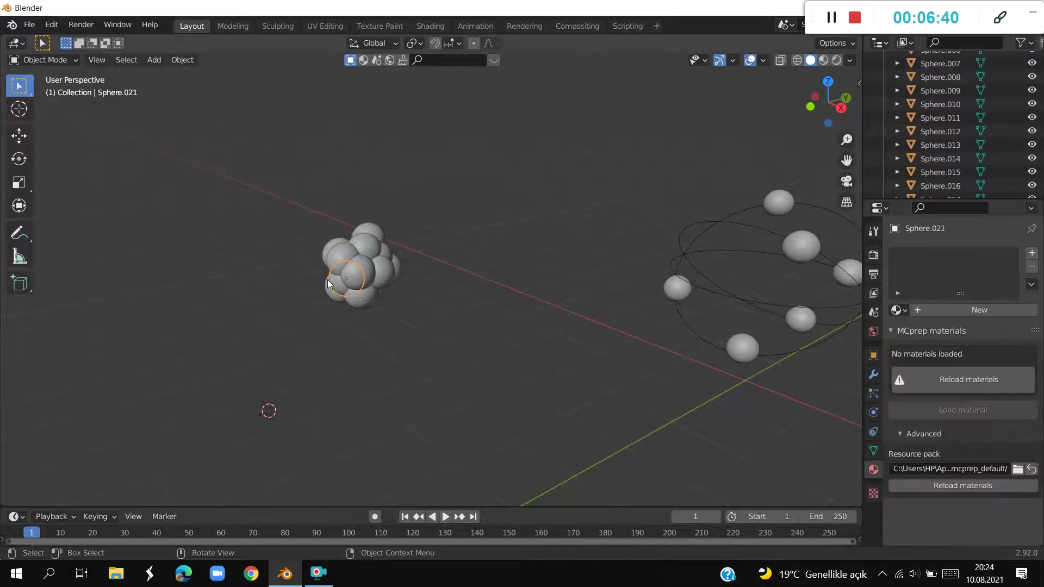
left_click(954, 305)
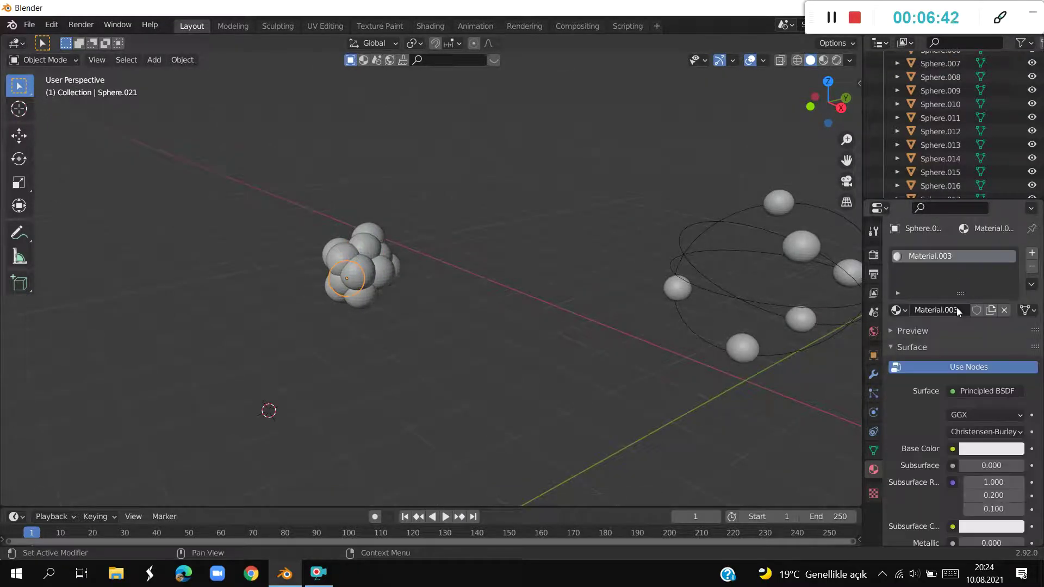
left_click(987, 449)
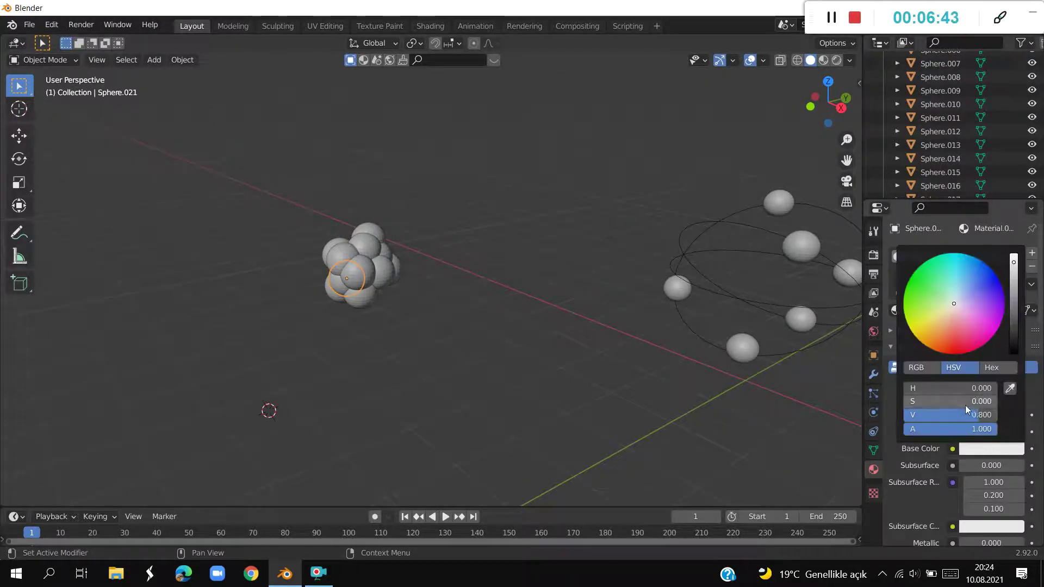
left_click_drag(965, 405, 1000, 406)
middle_click_drag(461, 383, 621, 346)
Turn another grey nucleus sphere red with a new material.
left_click(373, 298)
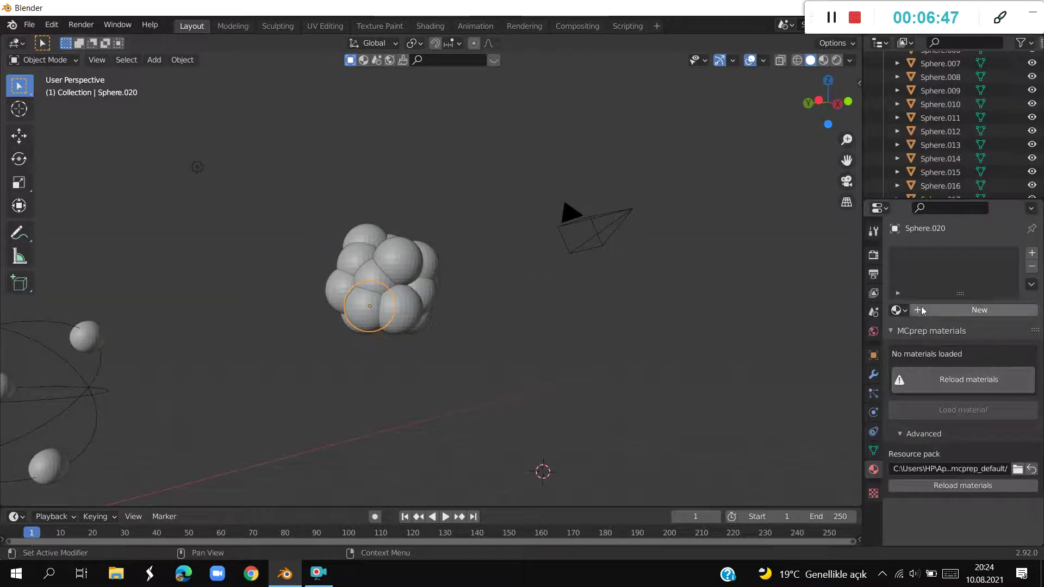
left_click(977, 450)
left_click_drag(955, 321, 952, 355)
double_click(906, 401)
key("Return")
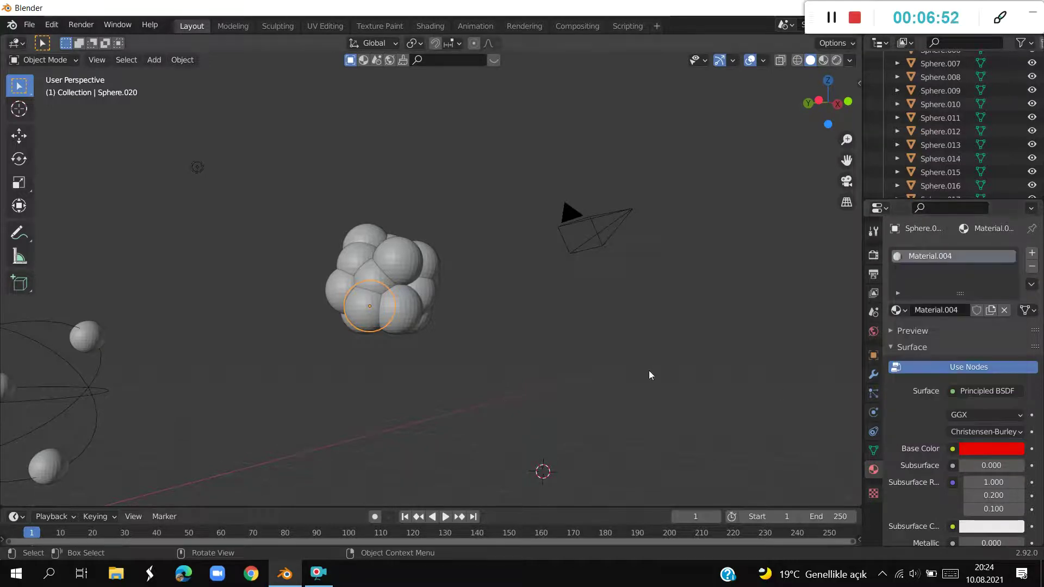
Make one more nucleus sphere red, then switch the viewport to Material Preview shading.
left_click(425, 315)
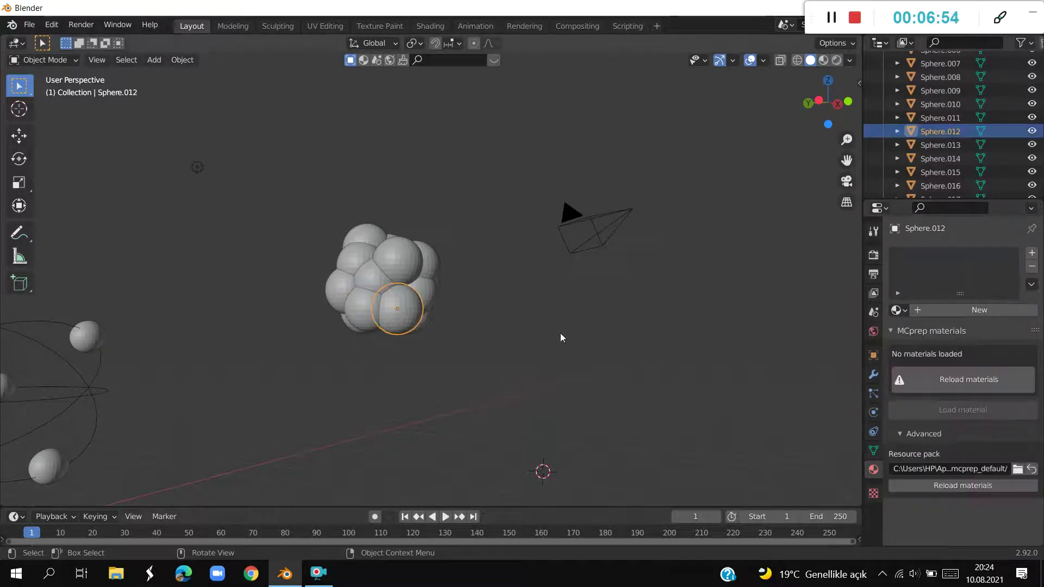
left_click(957, 309)
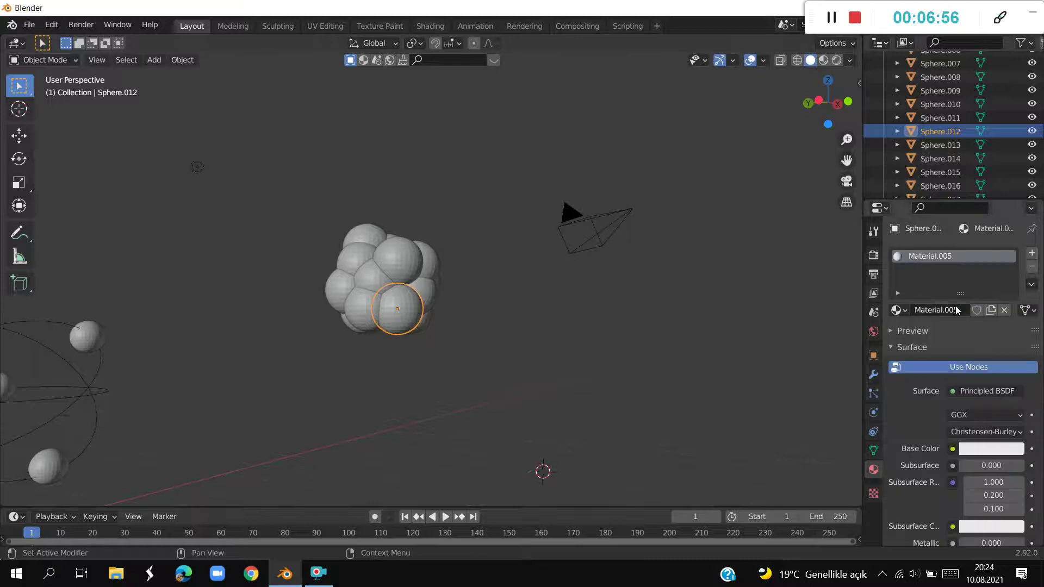
left_click(977, 449)
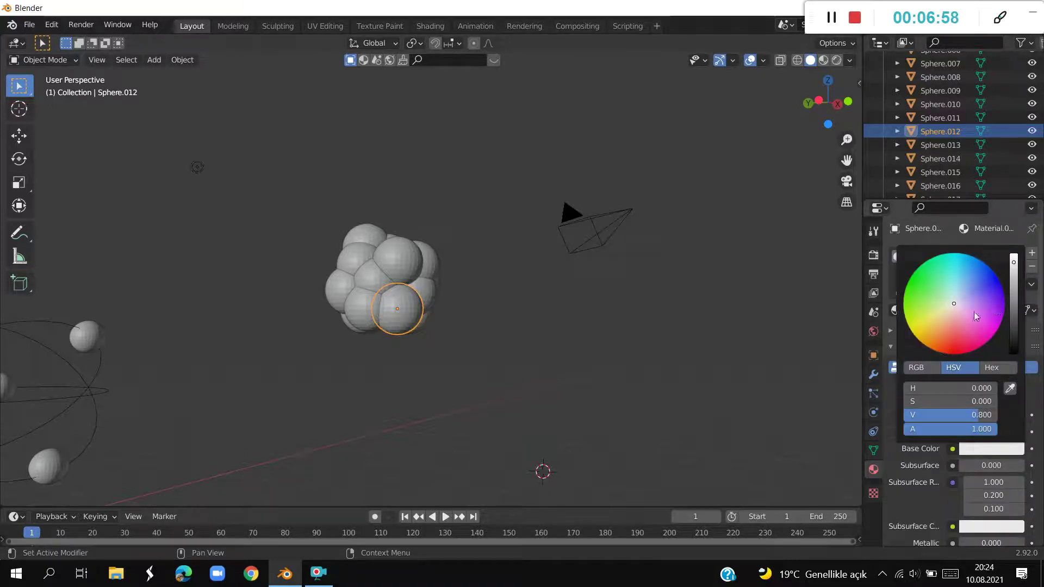
left_click_drag(935, 398, 998, 398)
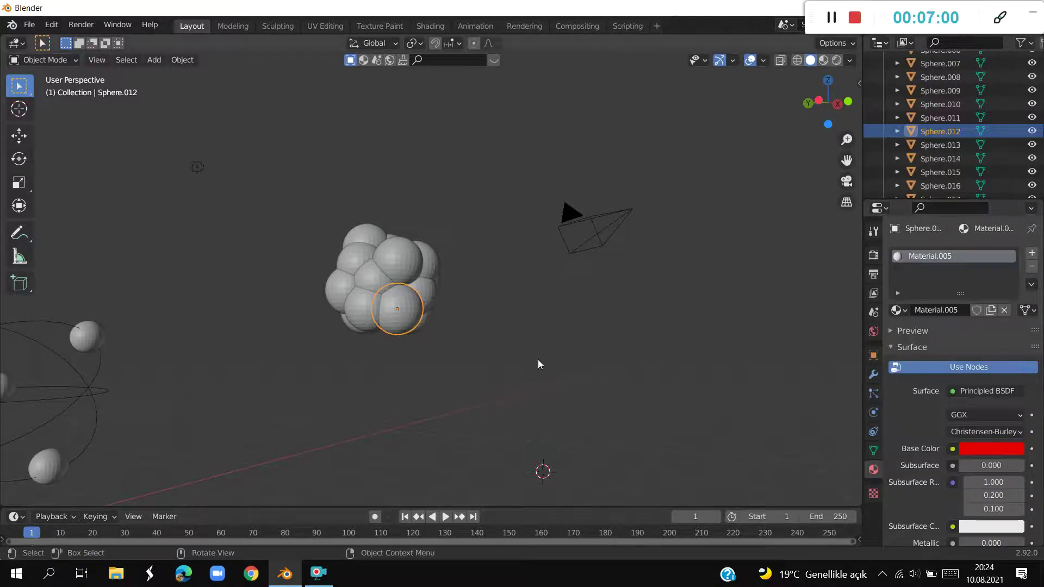
left_click(505, 344)
left_click(824, 63)
mouse_move(690, 164)
middle_mouse_down()
mouse_move(571, 310)
mouse_move(690, 327)
mouse_move(707, 374)
mouse_move(460, 348)
middle_mouse_up()
left_click(460, 348)
Give the selected nucleus sphere a new red material.
left_click(961, 311)
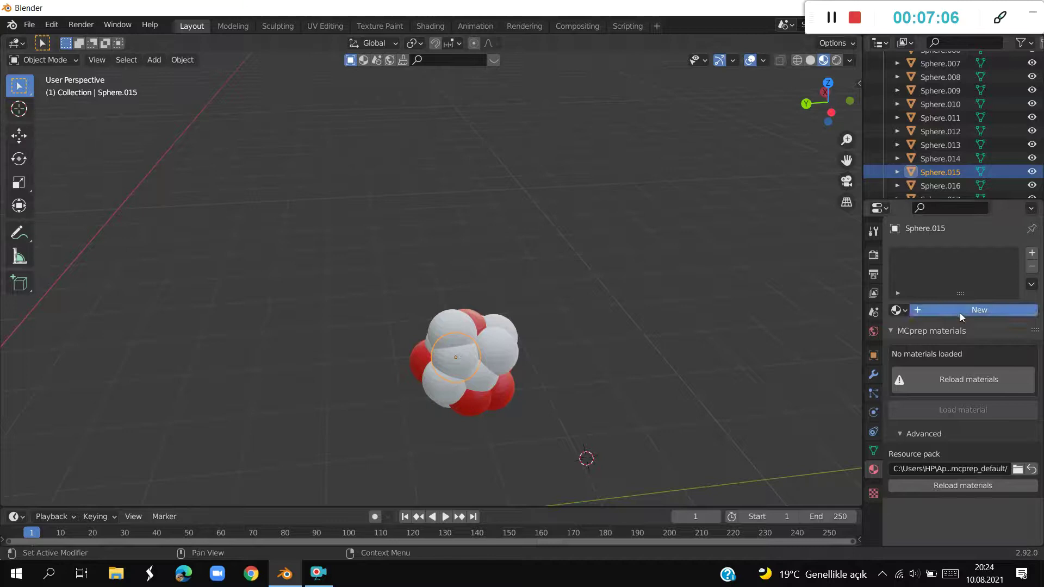
left_click(979, 449)
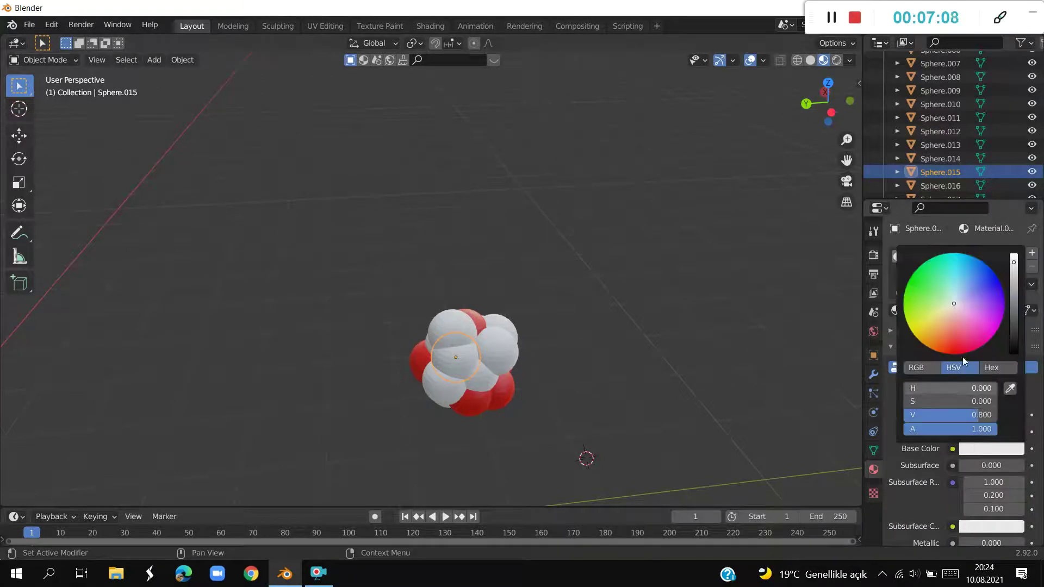
left_click_drag(949, 401, 995, 402)
mouse_move(472, 406)
middle_mouse_down()
mouse_move(609, 402)
mouse_move(504, 386)
mouse_move(377, 347)
mouse_move(354, 328)
mouse_move(490, 379)
mouse_move(611, 388)
middle_mouse_up()
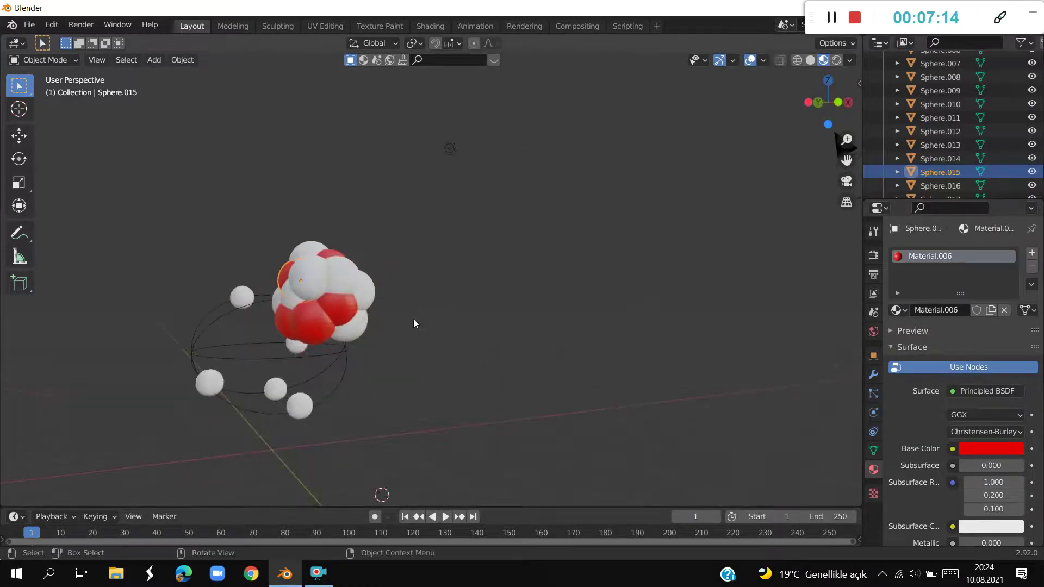
Recolour a red nucleus sphere blue by setting its hue to 0.65.
left_click(329, 310)
left_click(983, 448)
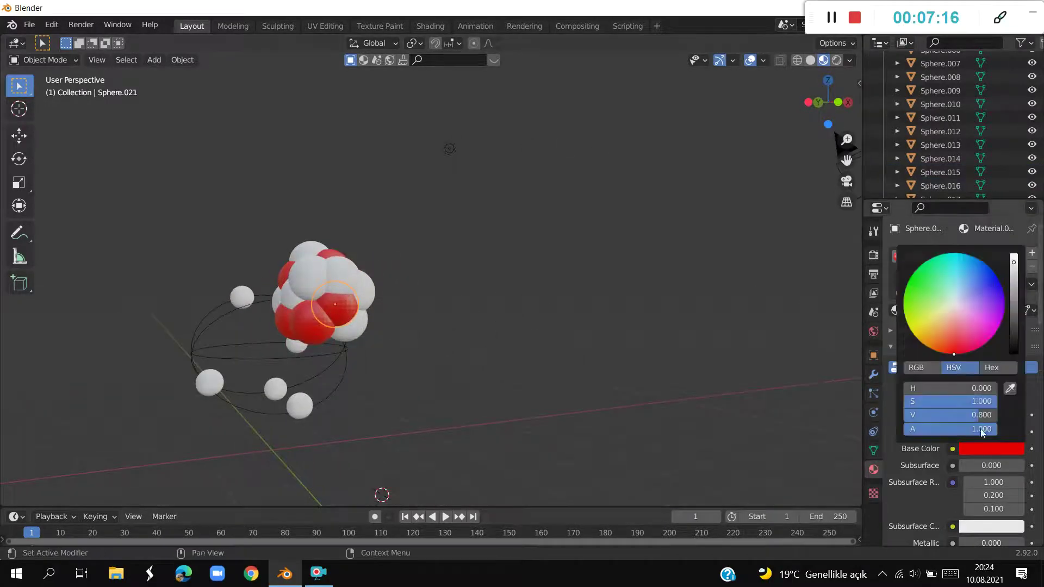
key("ctrl+v")
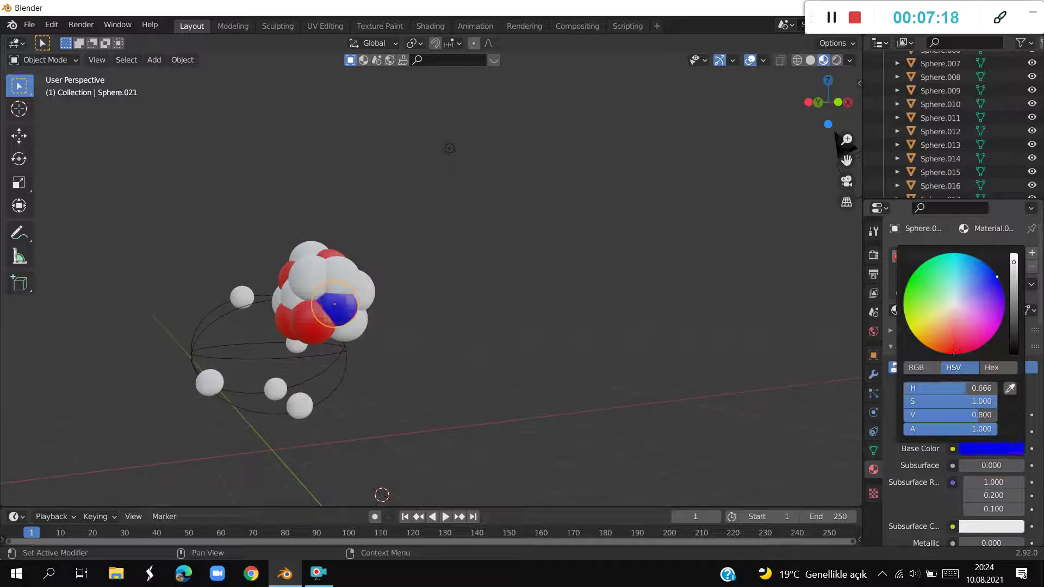
left_click_drag(1002, 289, 988, 266)
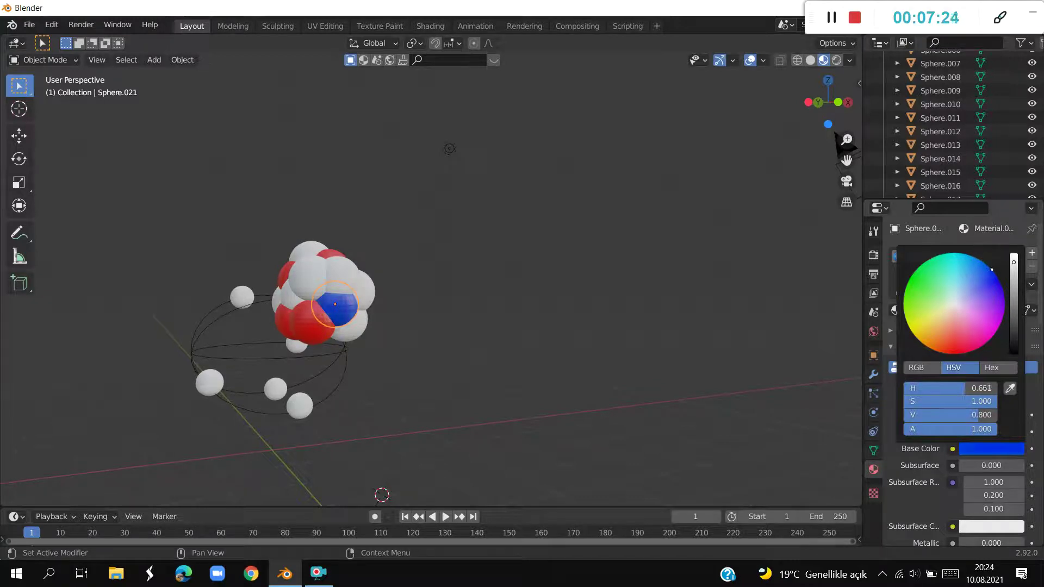
left_click(992, 388)
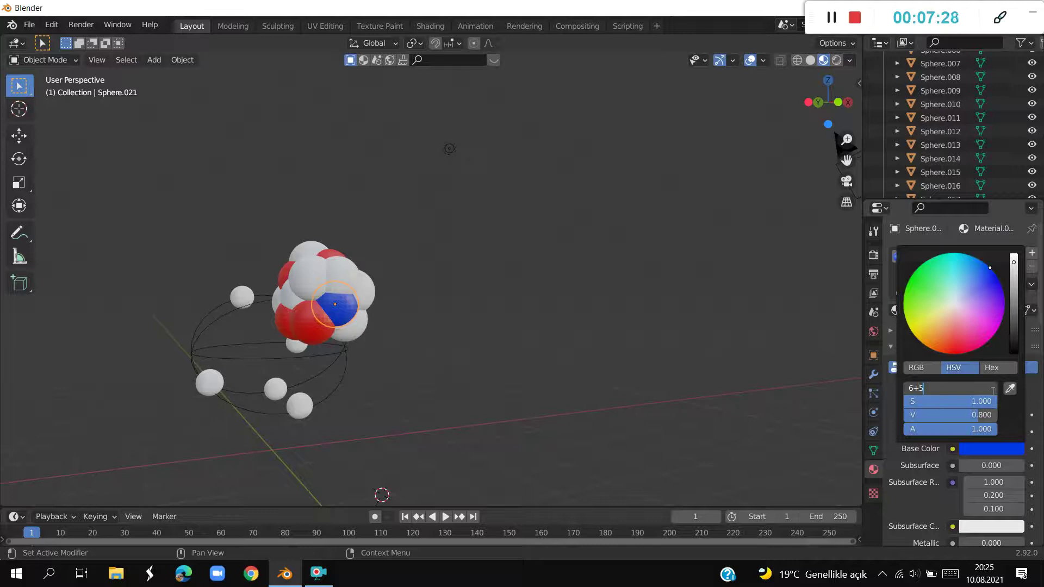
key("Return")
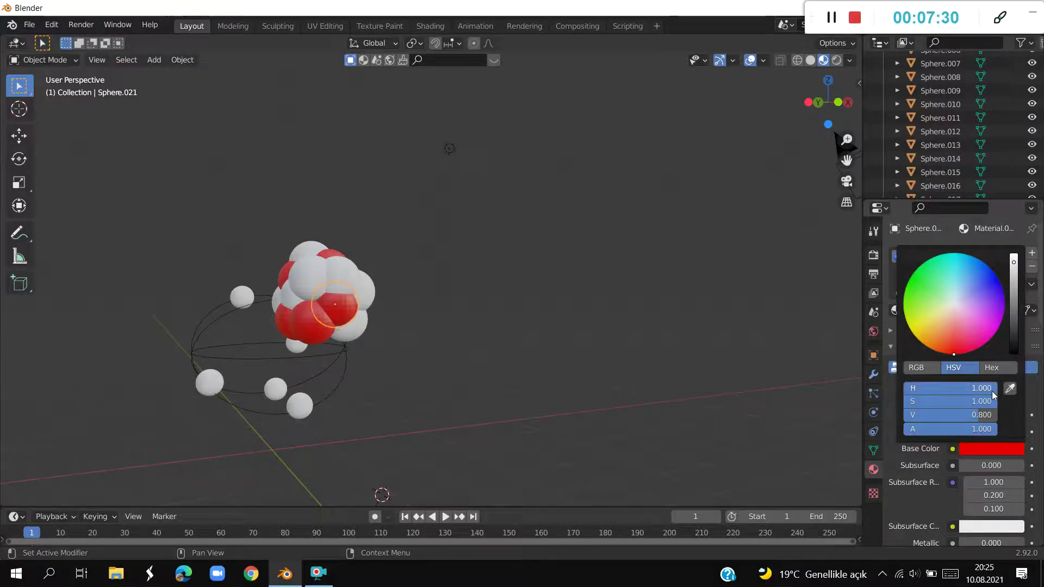
left_click(976, 385)
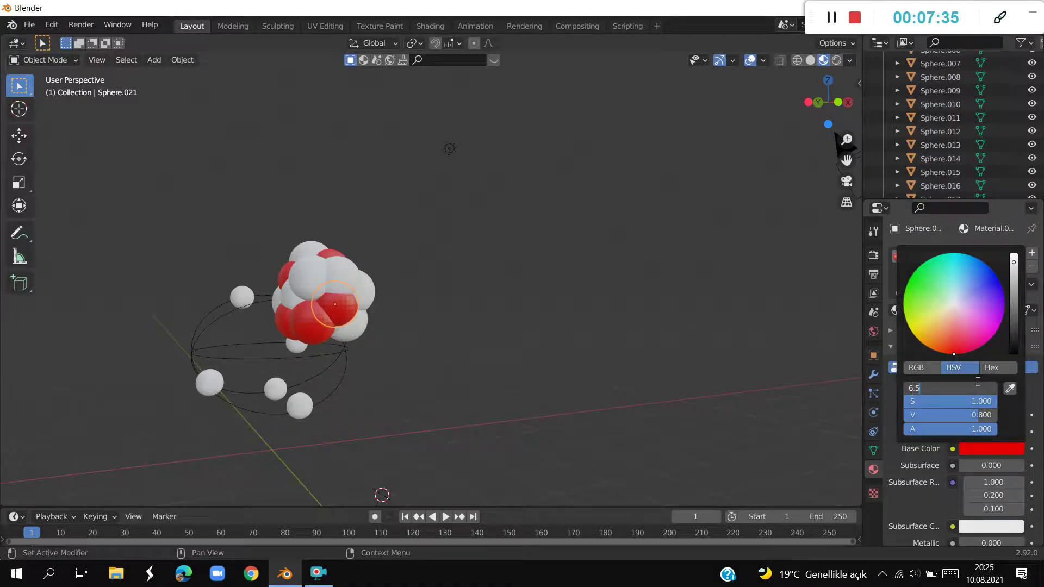
left_click_drag(981, 390, 944, 391)
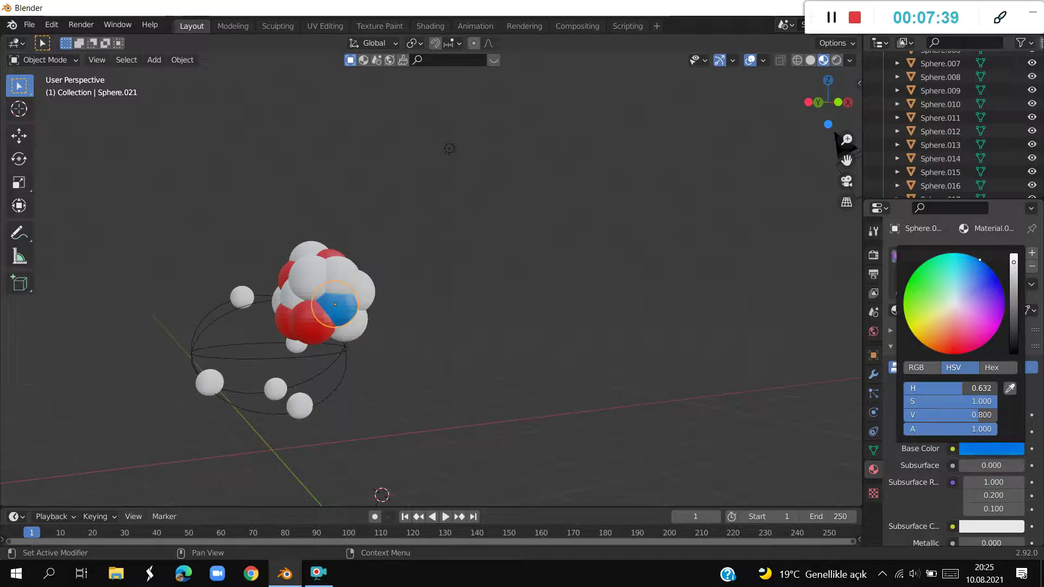
left_click(982, 389)
type("0.650")
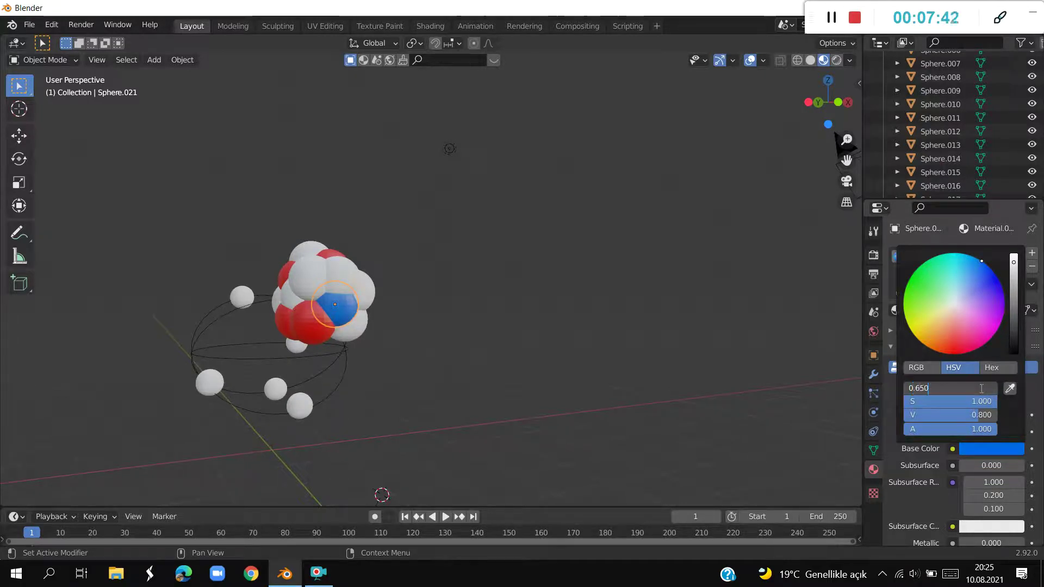
key("Return")
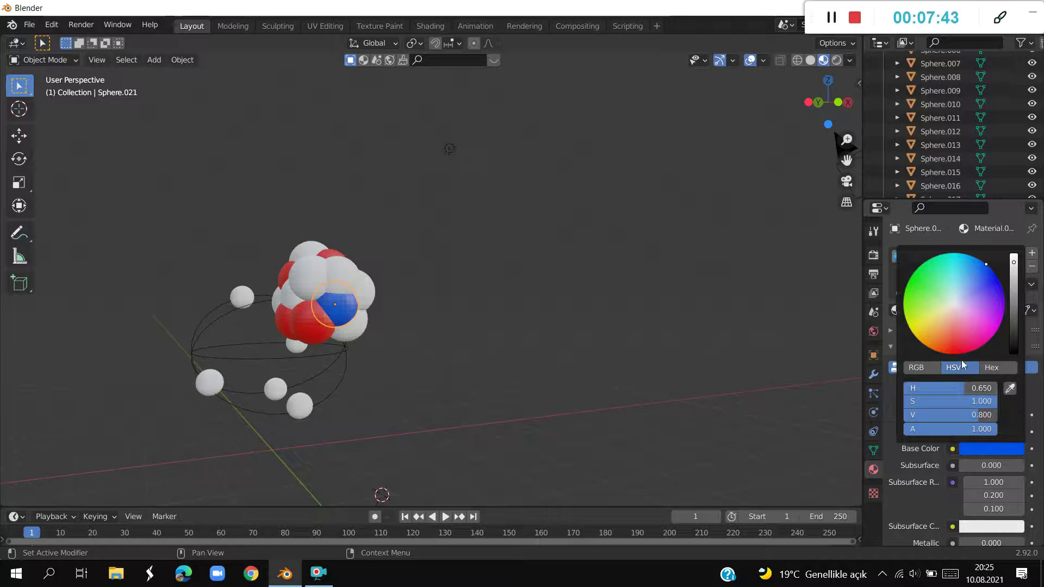
middle_click_drag(811, 332, 513, 328)
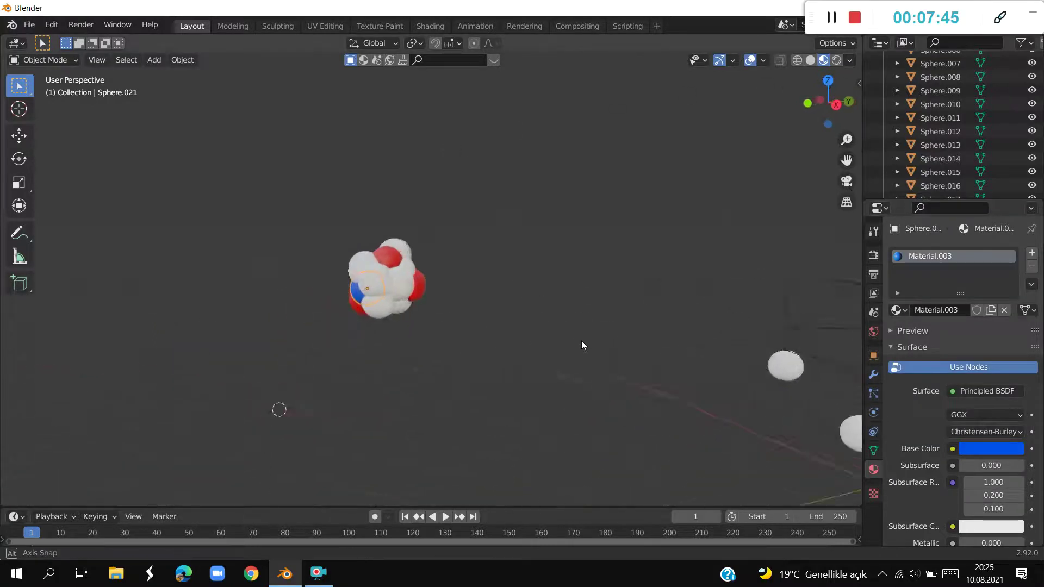
Give another grey nucleus sphere a new blue material with hue 0.65.
left_click(435, 275)
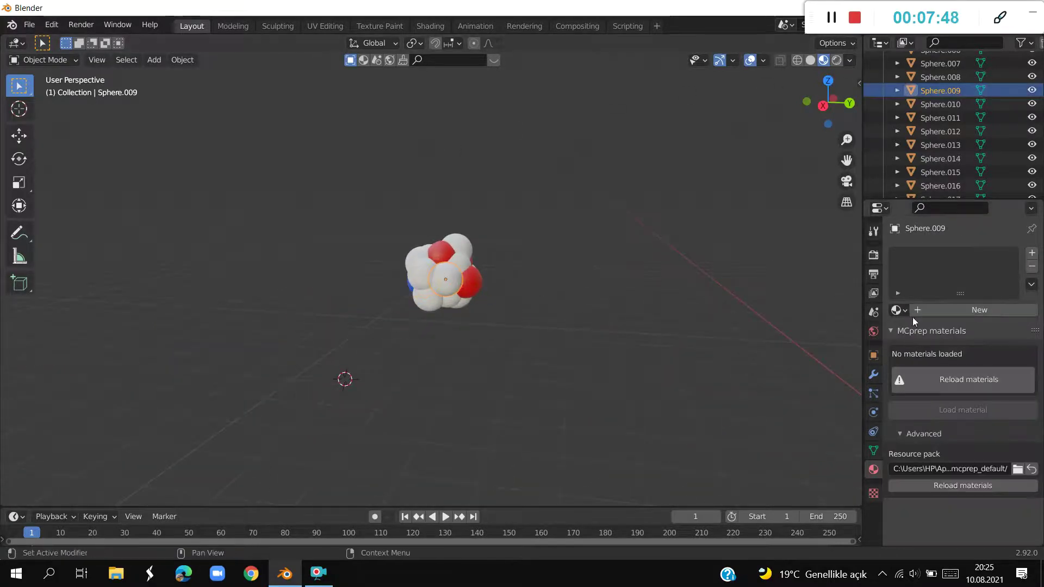
left_click(938, 311)
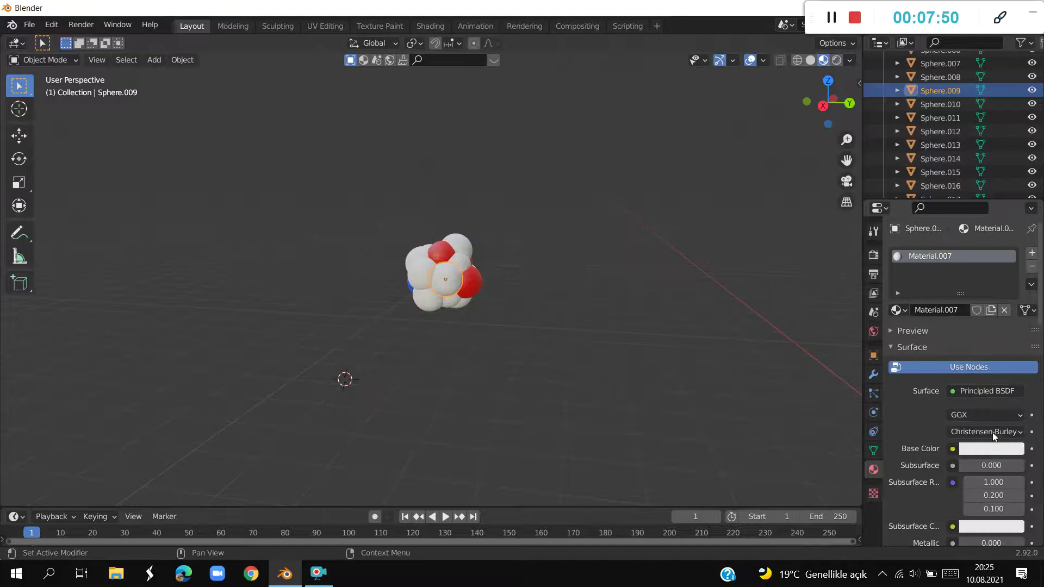
left_click(985, 450)
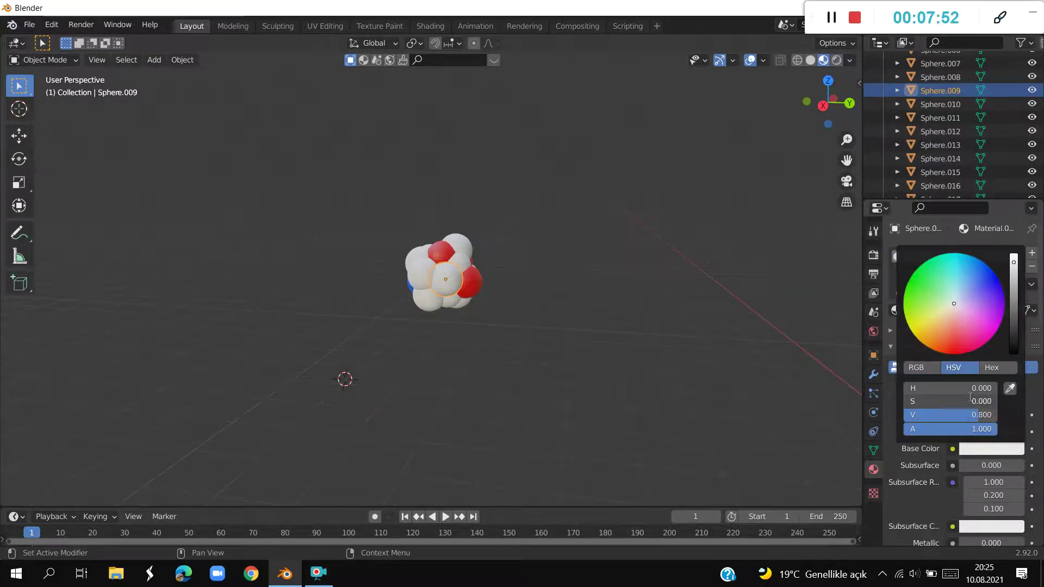
type("65")
key("Return")
left_click(973, 403)
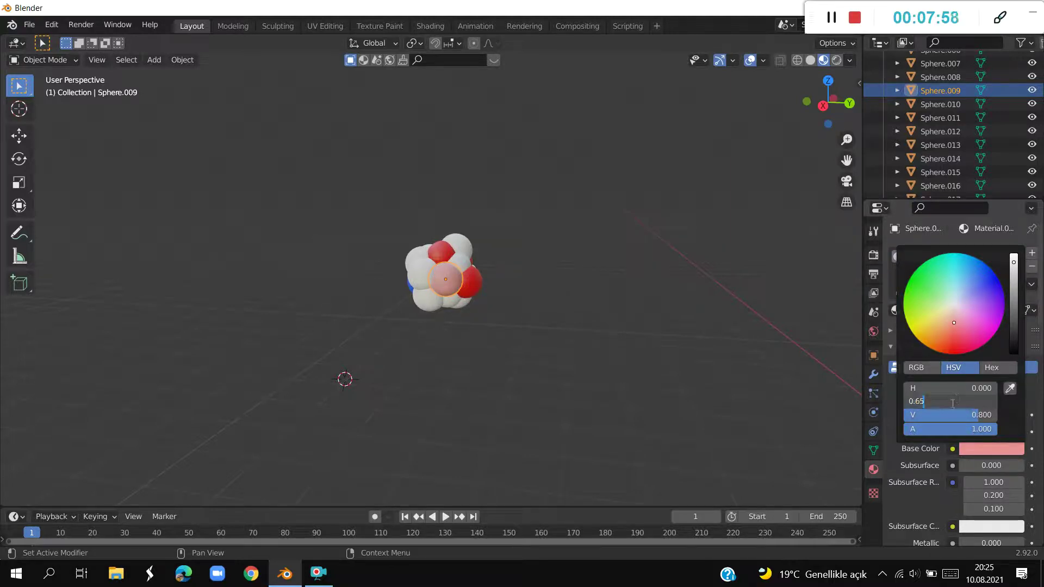
key("Return")
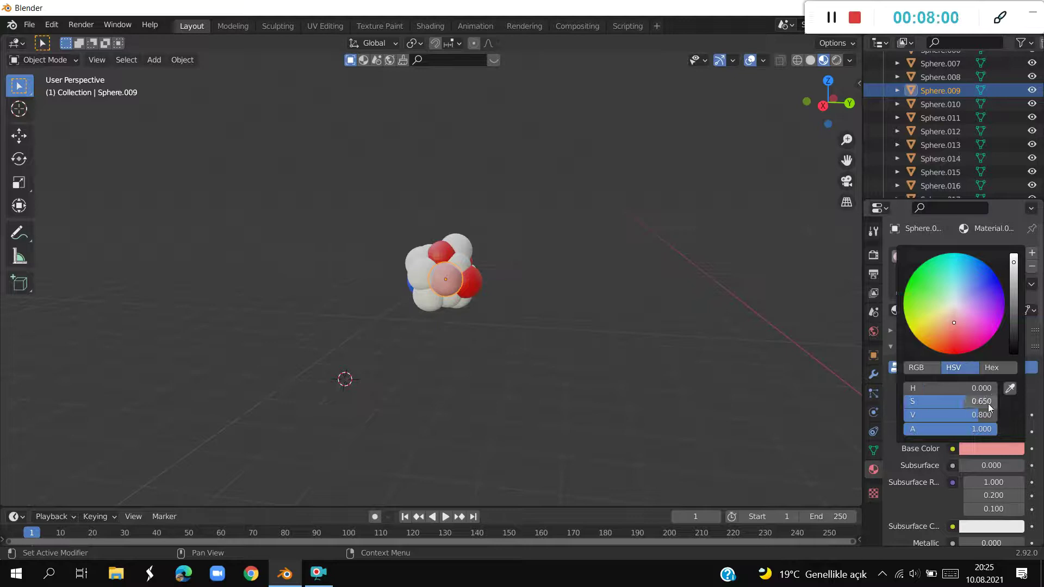
left_click_drag(956, 389, 1000, 401)
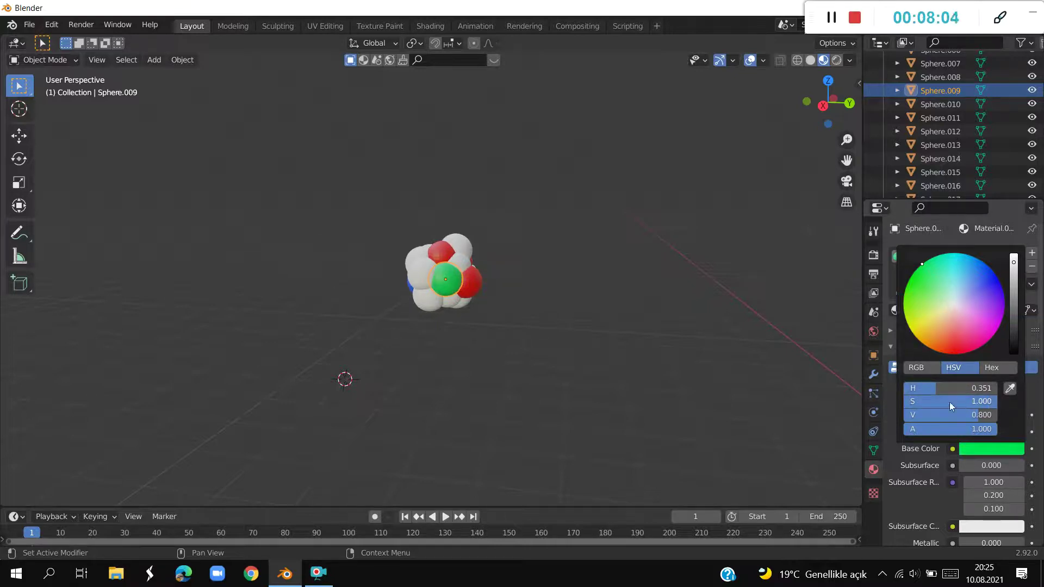
left_click_drag(921, 389, 970, 389)
type("0.65")
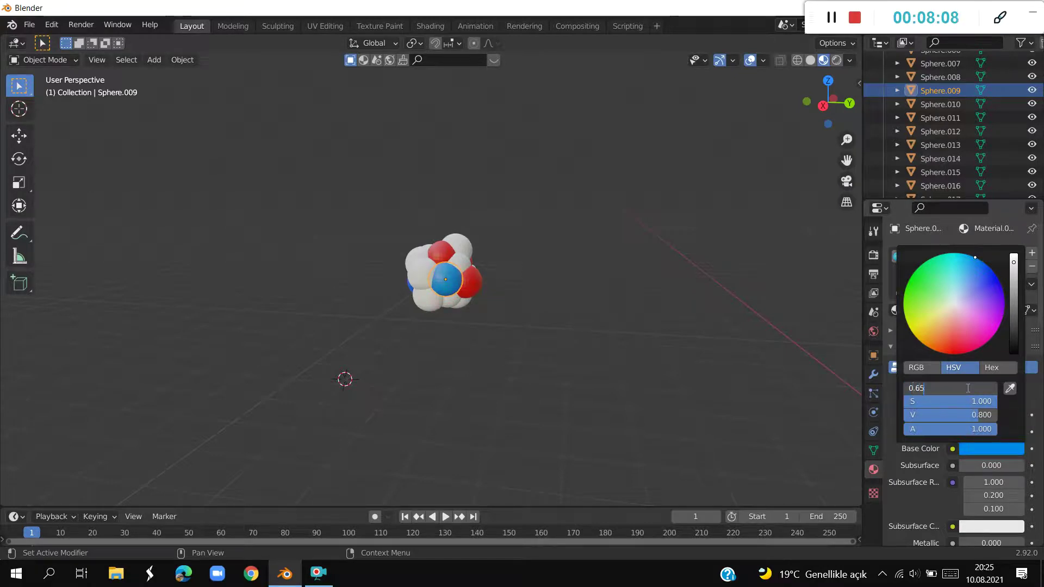
key("Return")
mouse_move(629, 391)
middle_mouse_down()
mouse_move(742, 347)
mouse_move(747, 365)
mouse_move(853, 211)
middle_mouse_up()
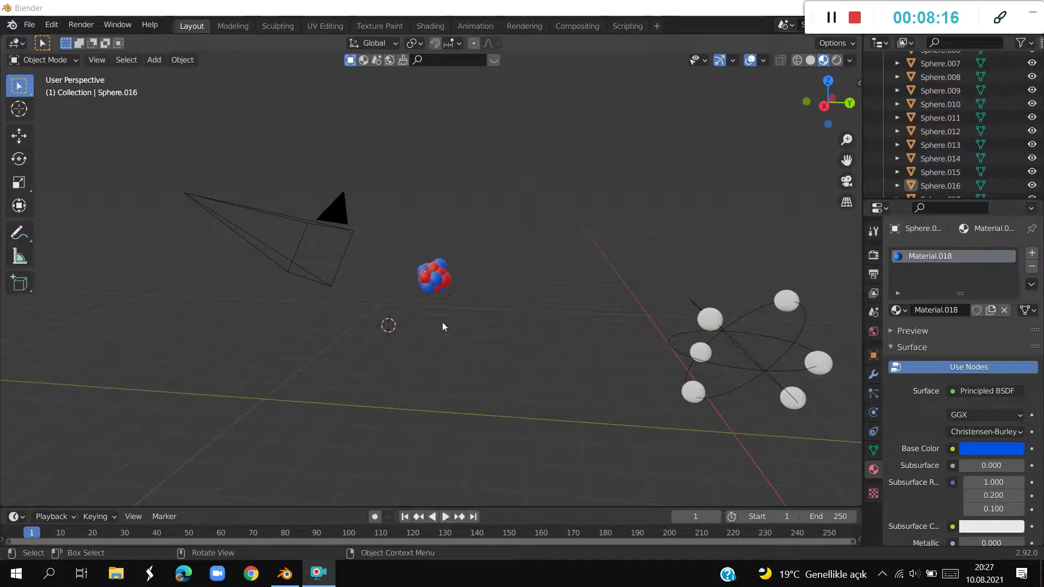
Fly around the atom in walk mode to inspect the red and blue electrons.
scroll(433, 331, "up", 3)
scroll(433, 330, "up", 3)
mouse_move(429, 324)
middle_mouse_down()
mouse_move(533, 340)
mouse_move(504, 335)
middle_mouse_up()
key("shift+grave")
key("w")
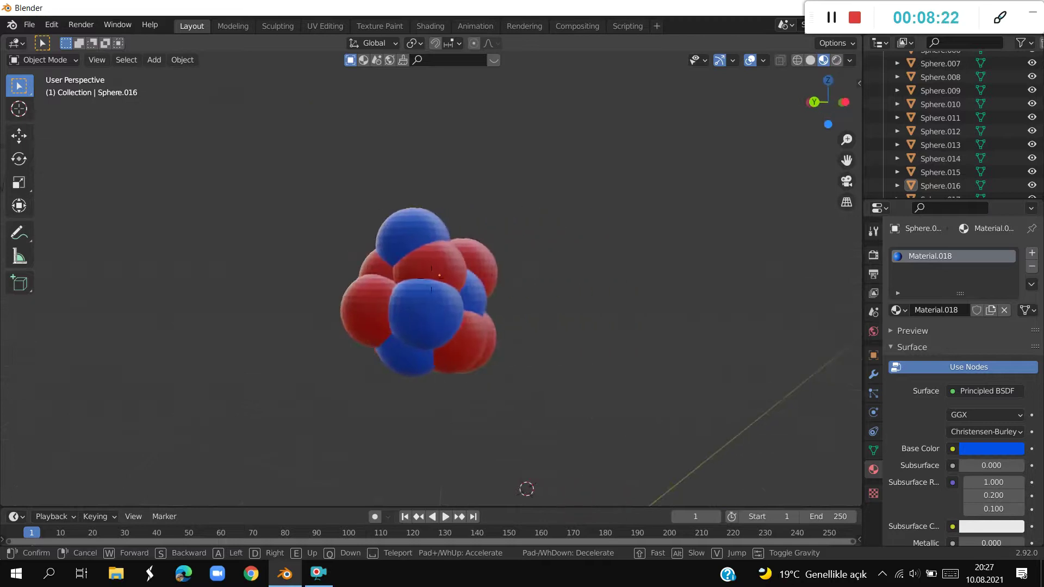
key("w")
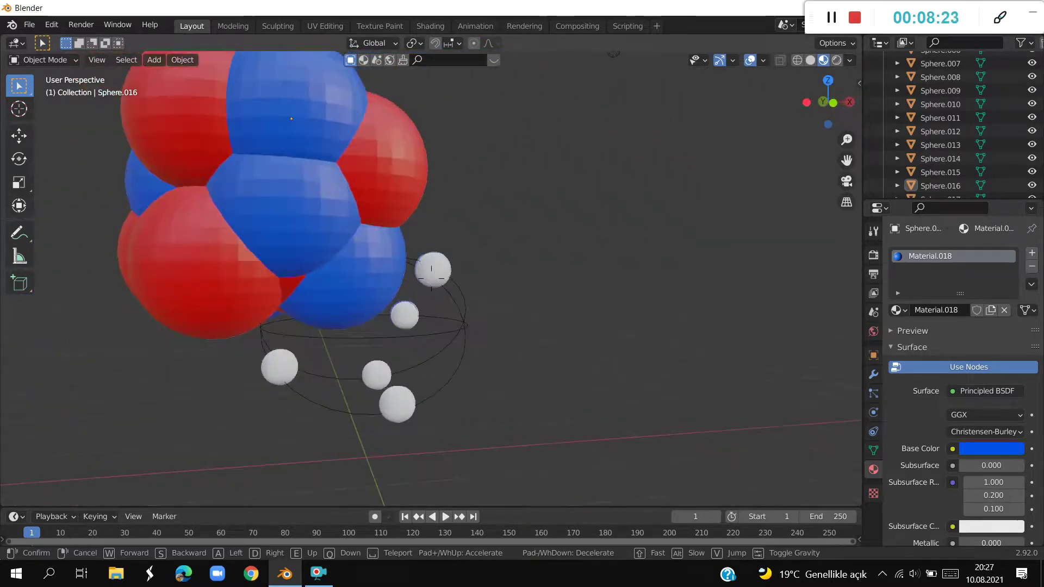
key("s")
key("w")
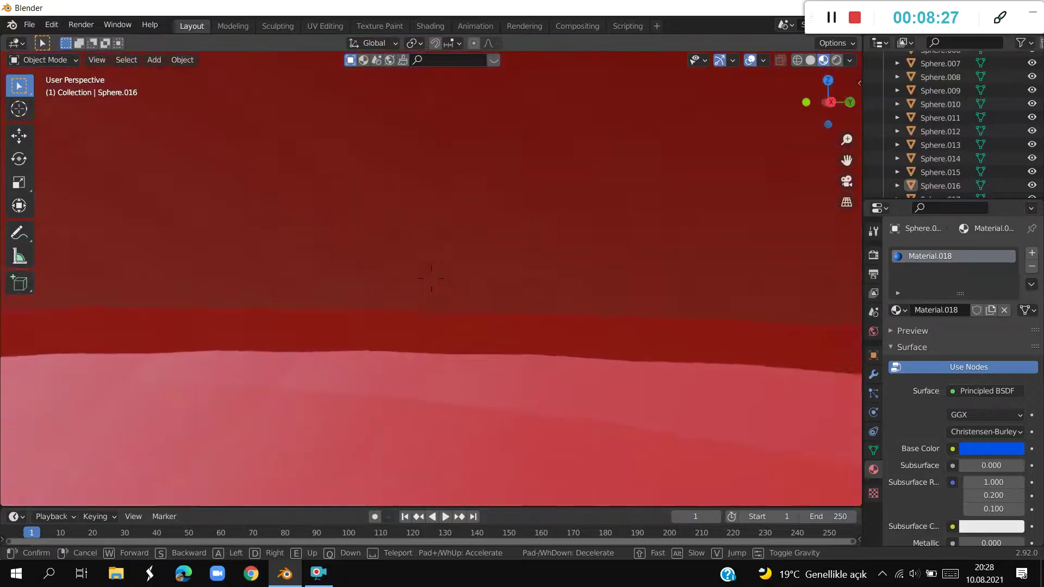
key("w")
key("s")
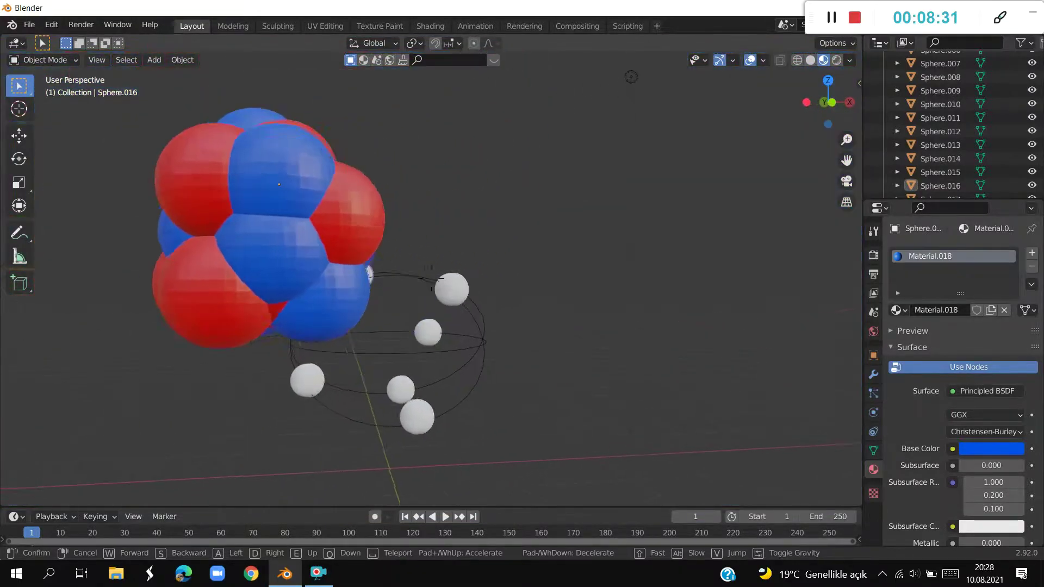
key("w")
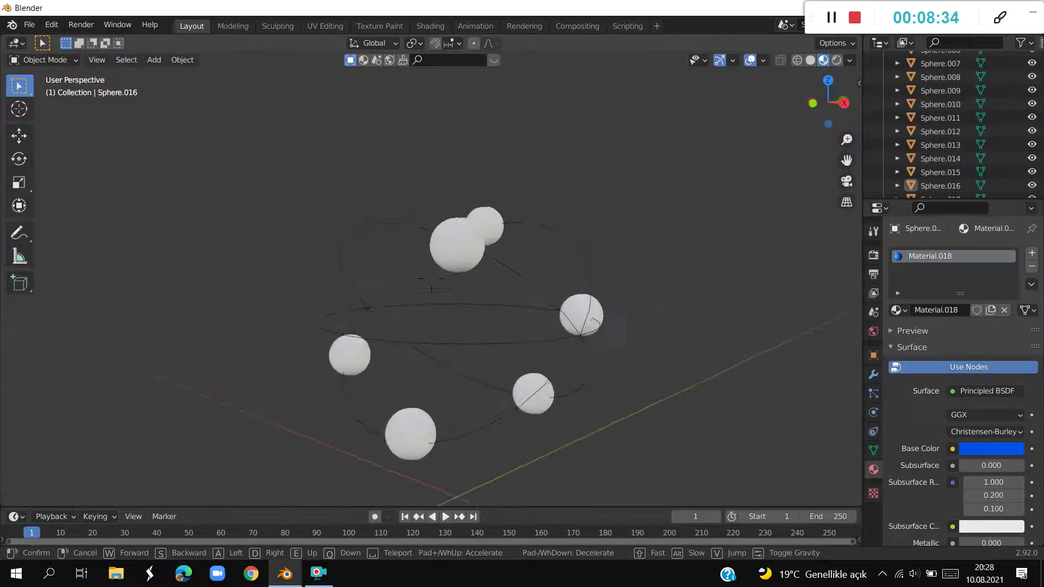
key("s")
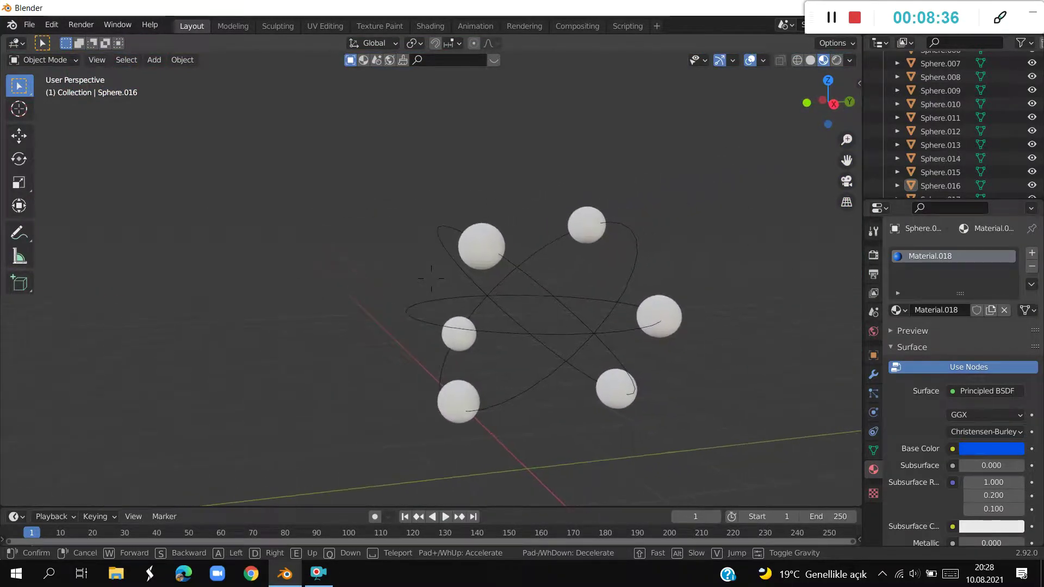
key("Escape")
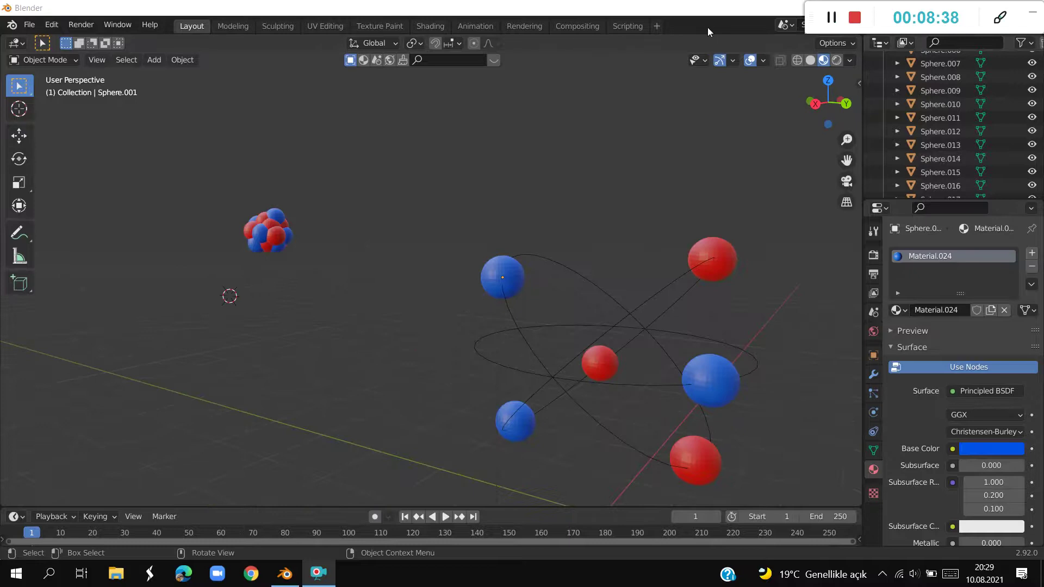
Box-select every sphere of the nucleus cluster, using wireframe shading to catch them all.
left_click_drag(187, 185, 292, 267)
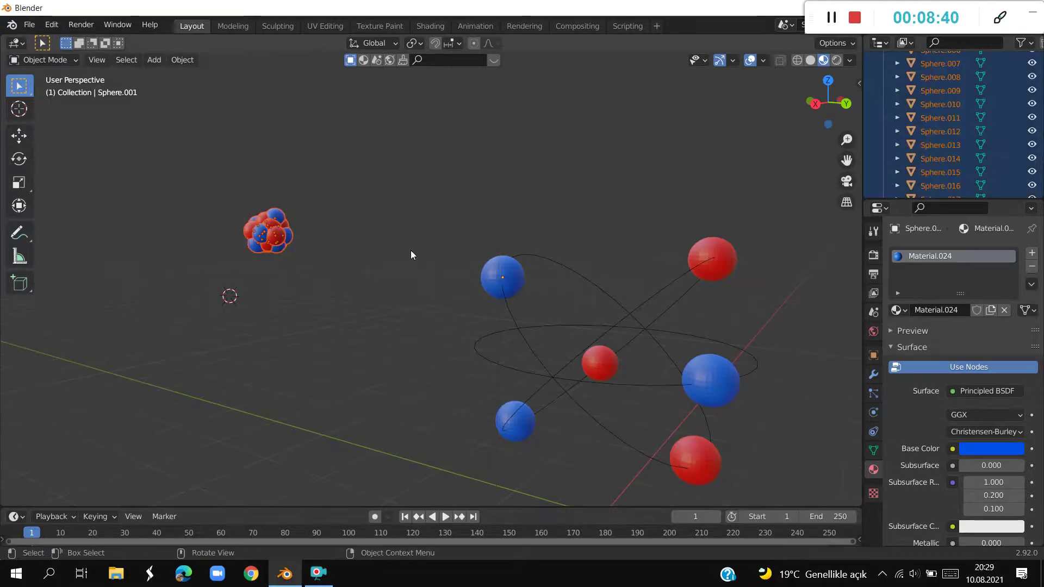
left_click(810, 61)
left_click_drag(207, 178, 317, 270)
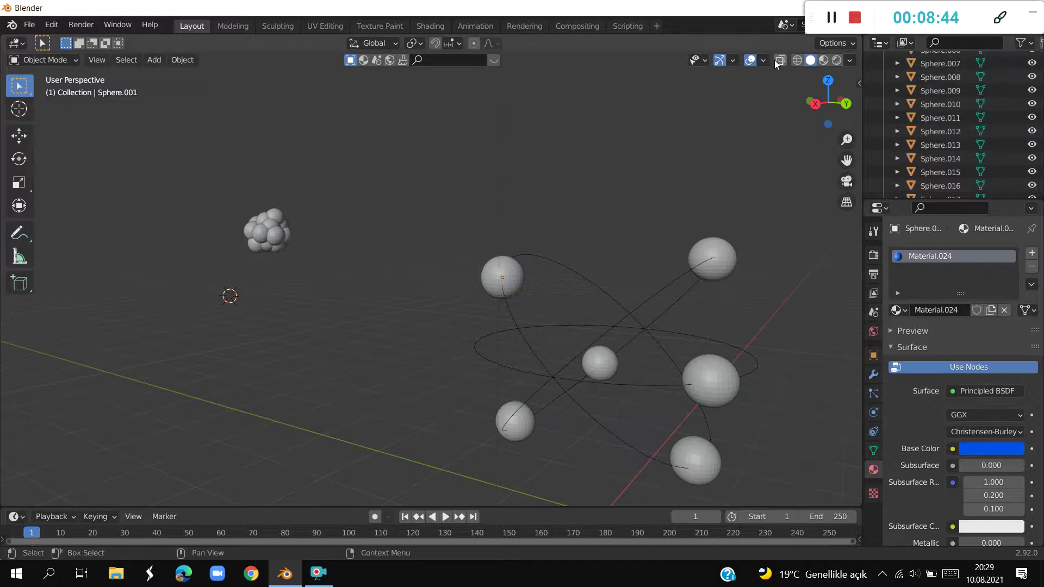
left_click(797, 60)
left_click_drag(126, 177, 398, 312)
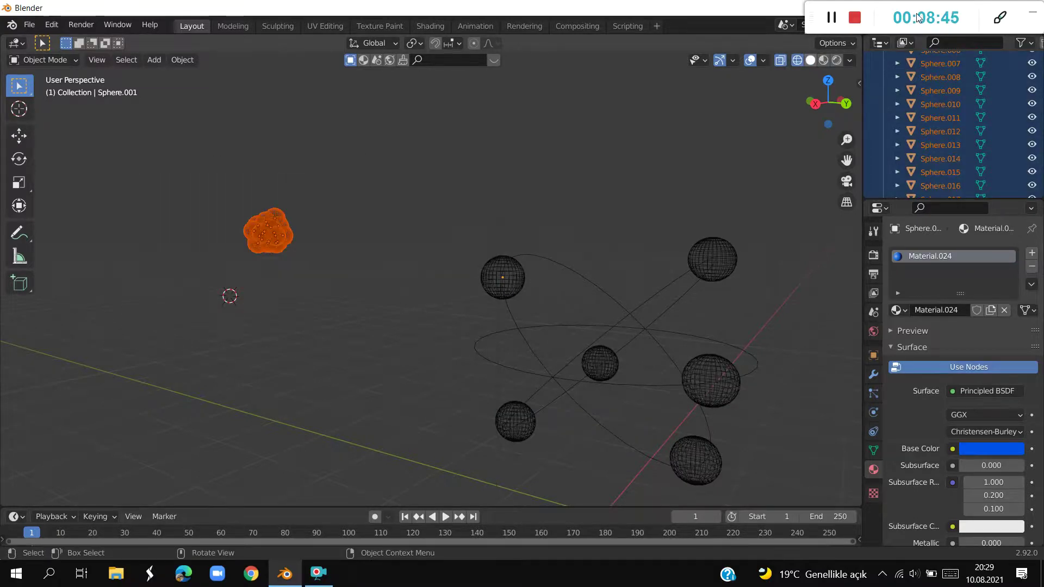
left_click(823, 60)
middle_click_drag(481, 175, 586, 187)
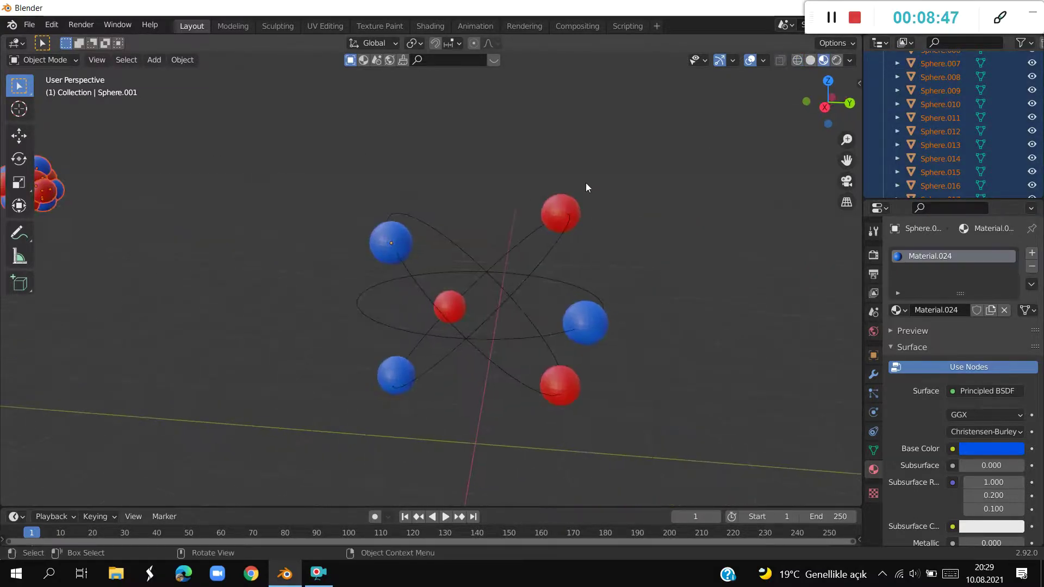
Move the nucleus to the orbit centre from Right and Top ortho views, X-constrained.
key("KP_3")
scroll(576, 281, "down", 8)
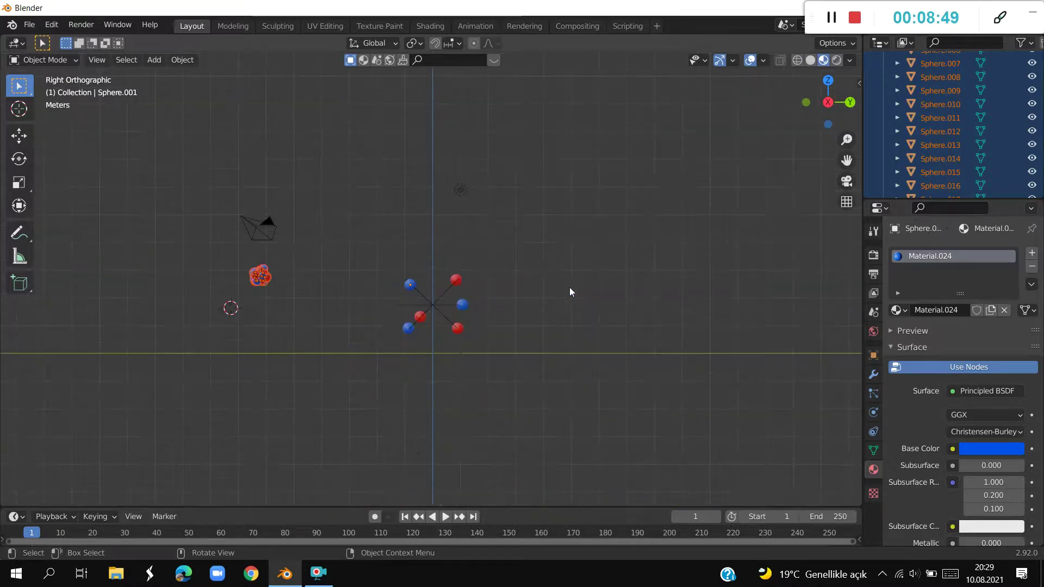
key("g")
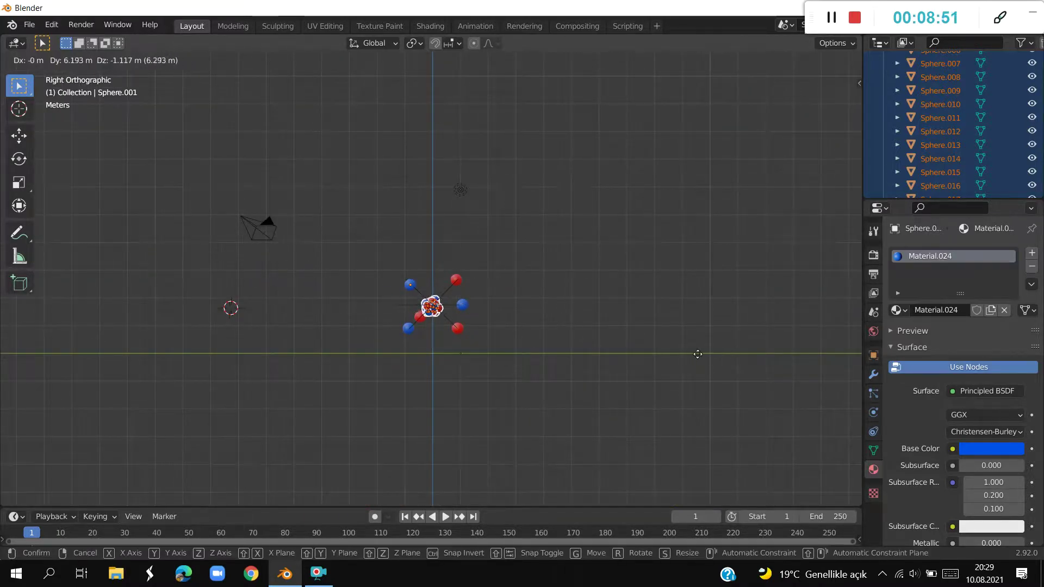
left_click(698, 355)
middle_click_drag(698, 355, 526, 436)
key("KP_5")
key("KP_7")
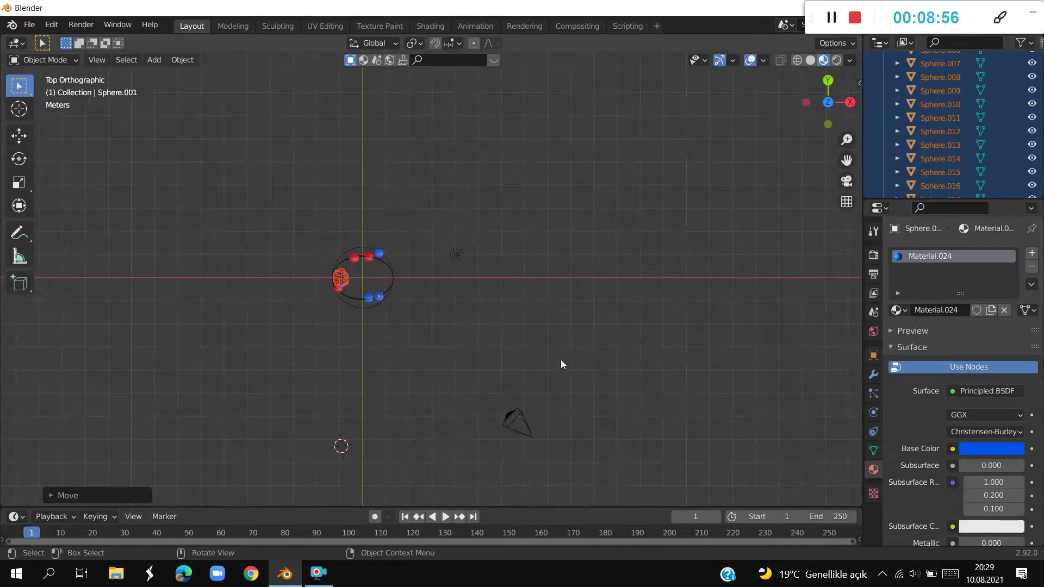
key("g")
key("x")
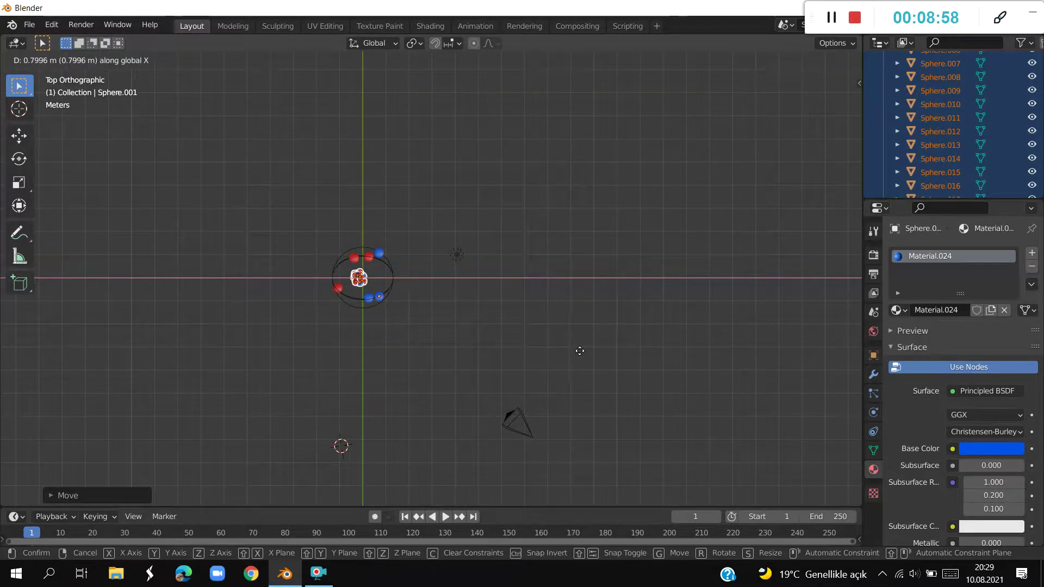
left_click(580, 351)
Scale the nucleus cluster up about 1.3583 times inside the orbits.
key("s")
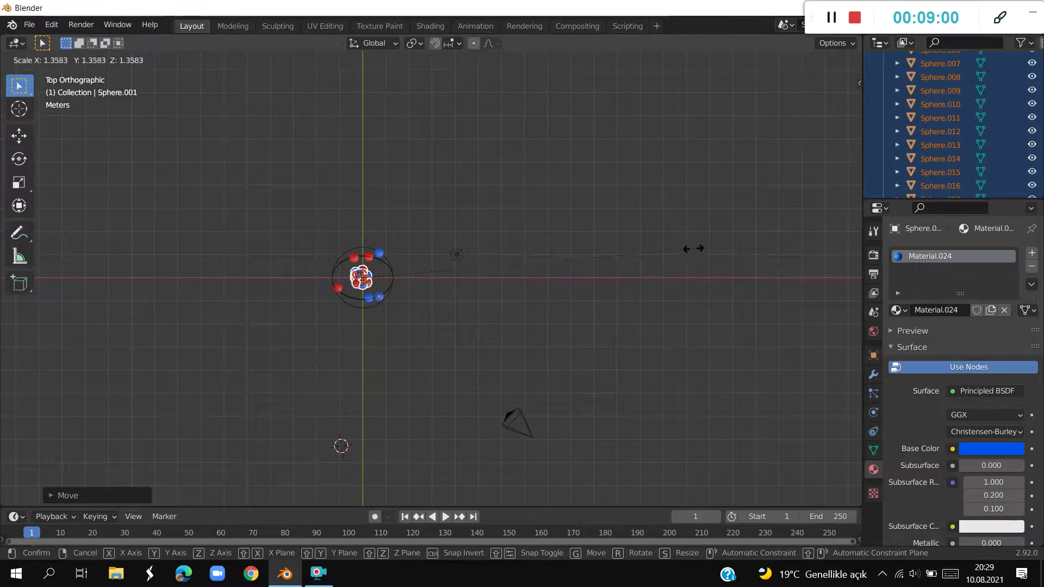
left_click(701, 248)
mouse_move(703, 247)
middle_mouse_down()
mouse_move(598, 222)
mouse_move(531, 125)
middle_mouse_up()
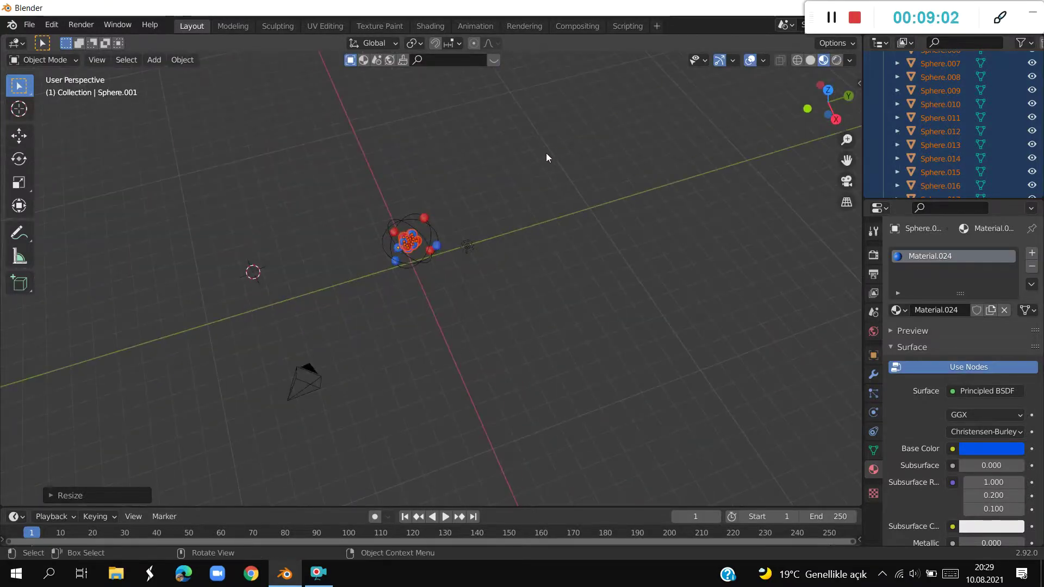
key("KP_7")
key("s")
left_click(601, 302)
mouse_move(601, 301)
middle_mouse_down()
mouse_move(423, 183)
mouse_move(587, 330)
middle_mouse_up()
Deselect everything and walk around the atom to check the nucleus size.
left_click(575, 315)
key("shift+grave")
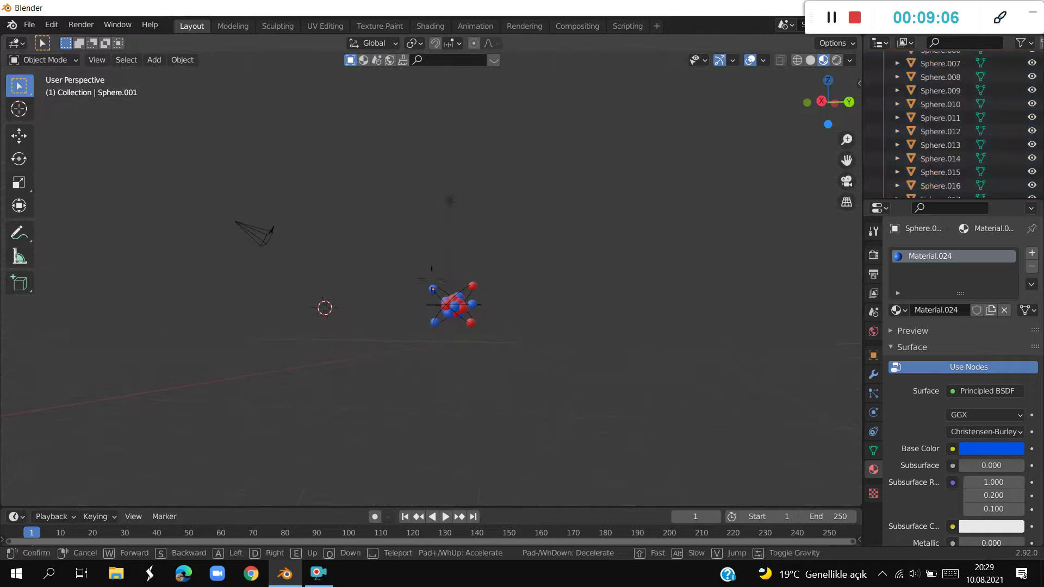
key("w")
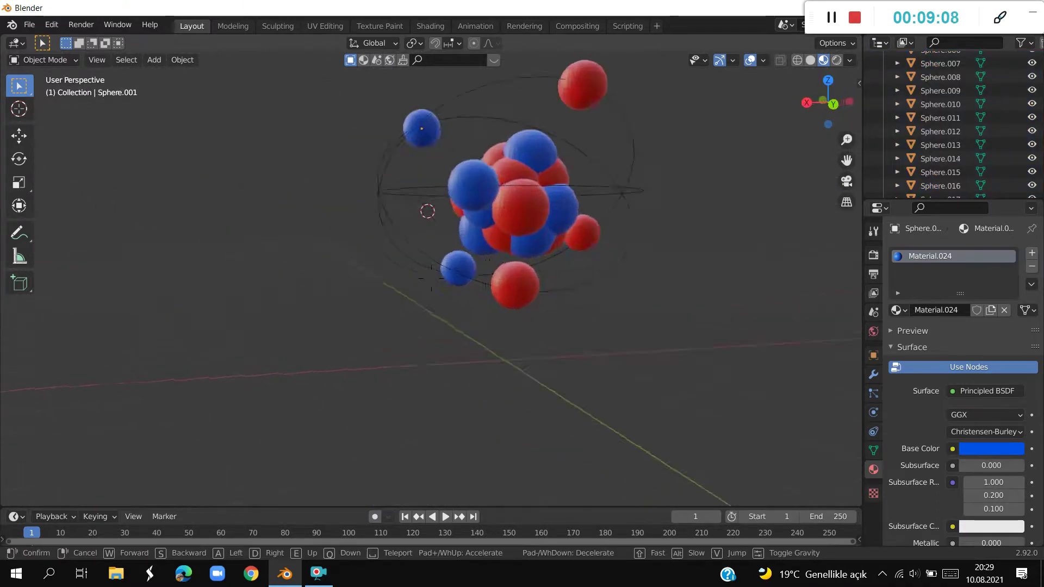
key("w")
key("a")
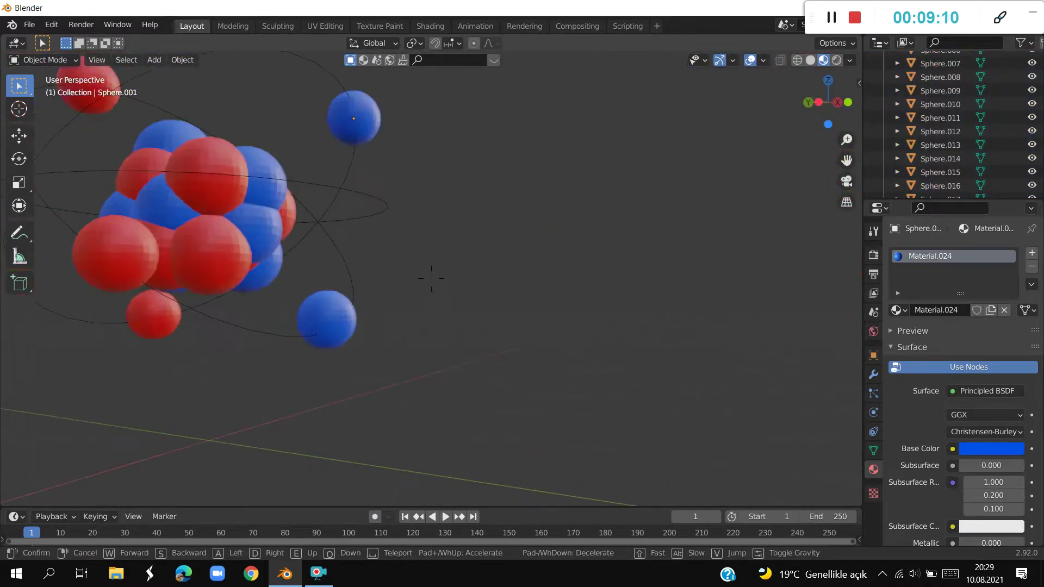
key("s")
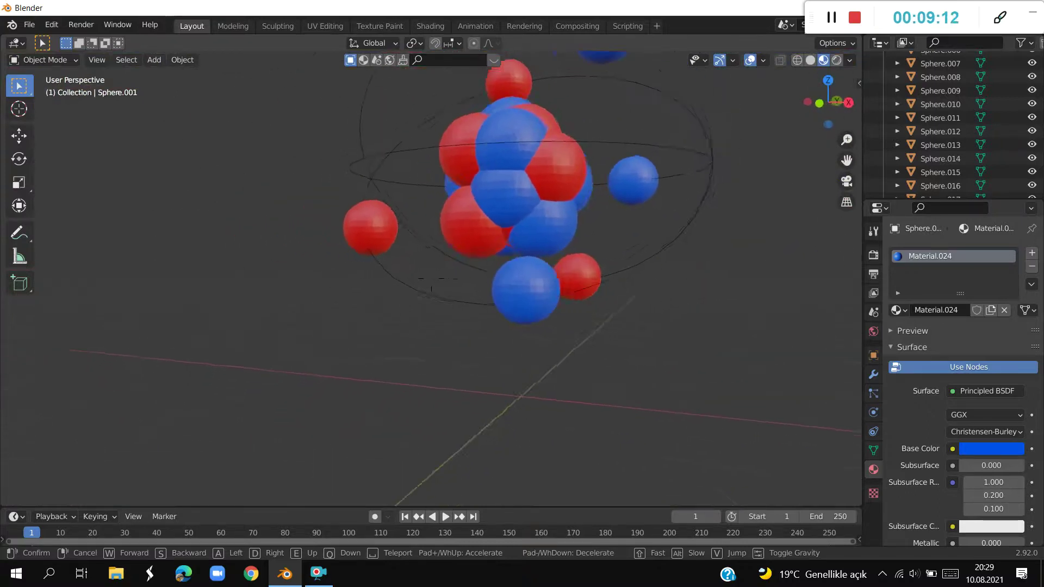
left_click(432, 278)
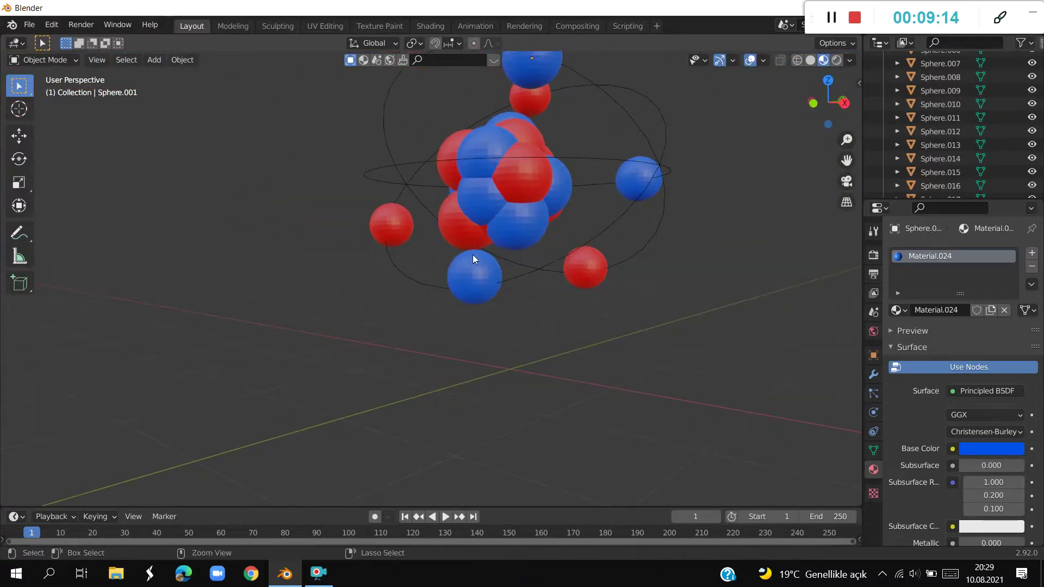
Shrink the nucleus cluster to about 0.89 of its size.
left_click(490, 243, "ctrl")
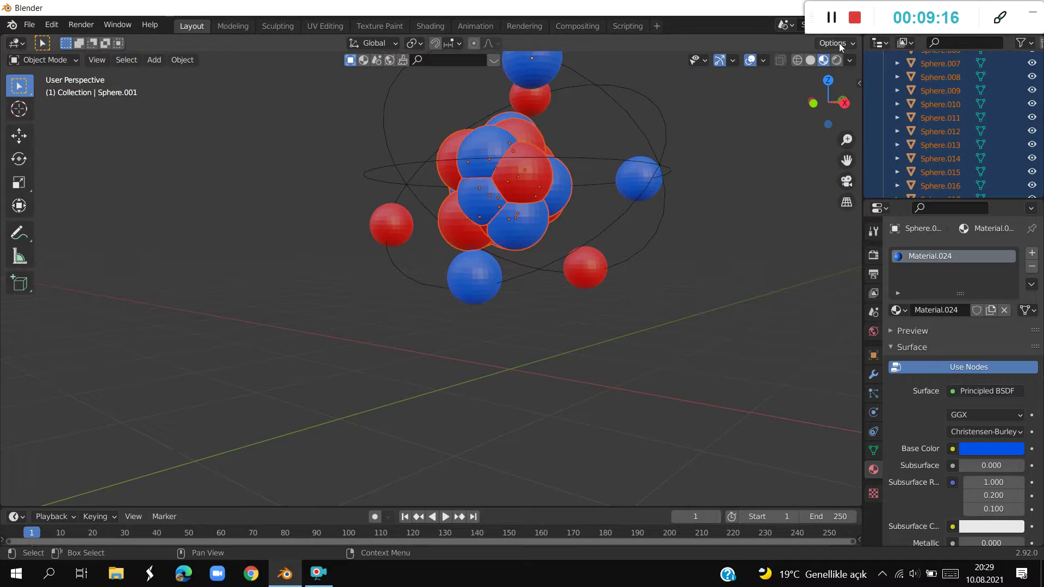
key("s")
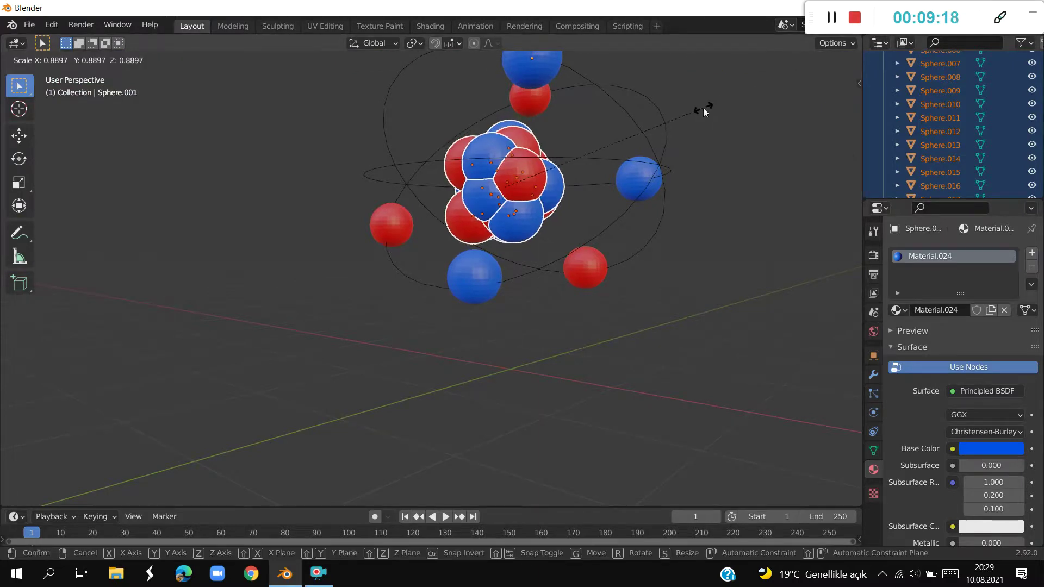
left_click(723, 106)
Walk around the finished atom again to inspect the nucleus and electrons.
key("shift+grave")
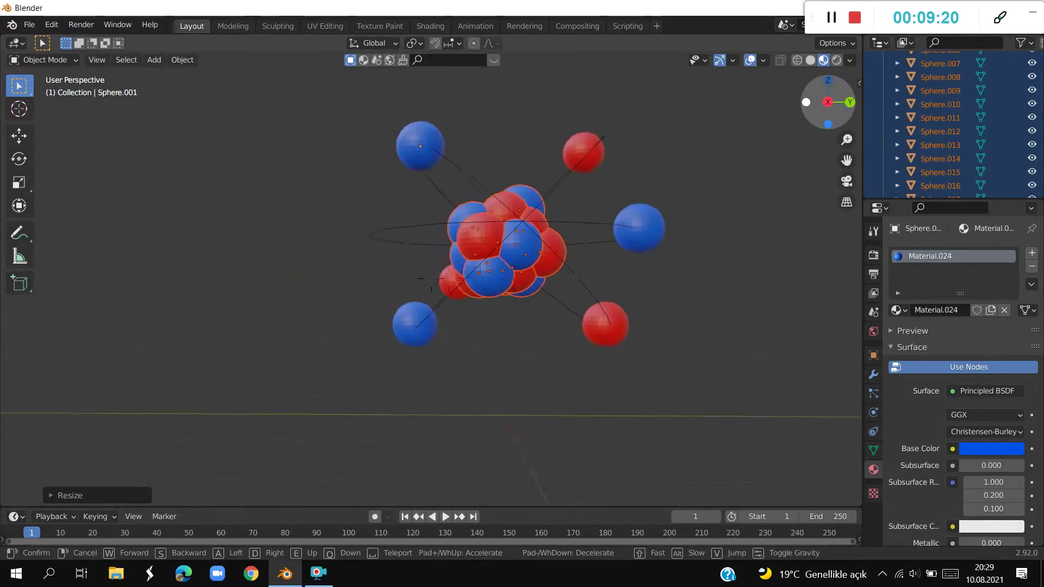
key("w")
key("s")
key("s")
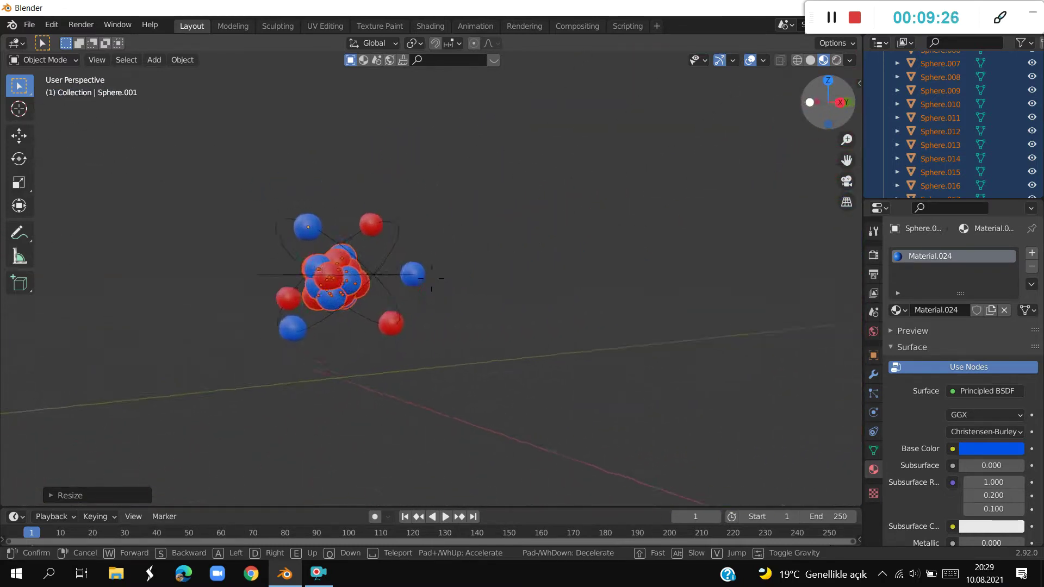
key("w")
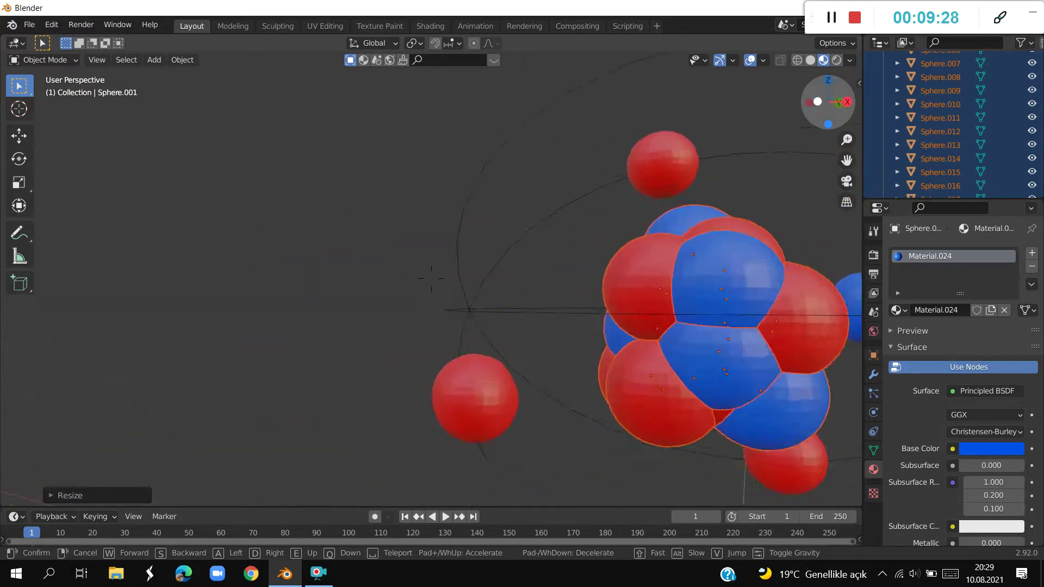
key("s")
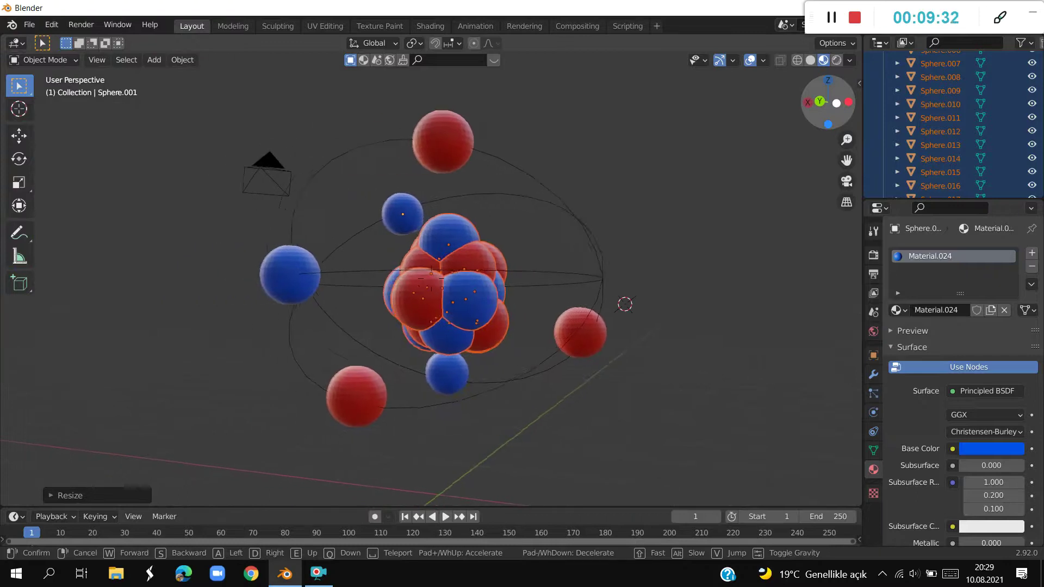
key("a")
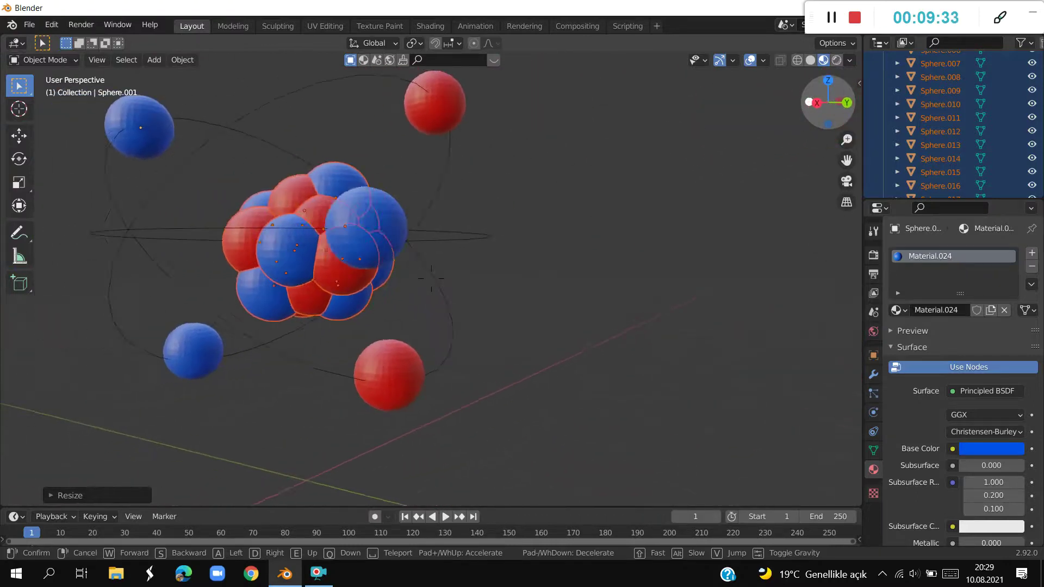
left_click(454, 261)
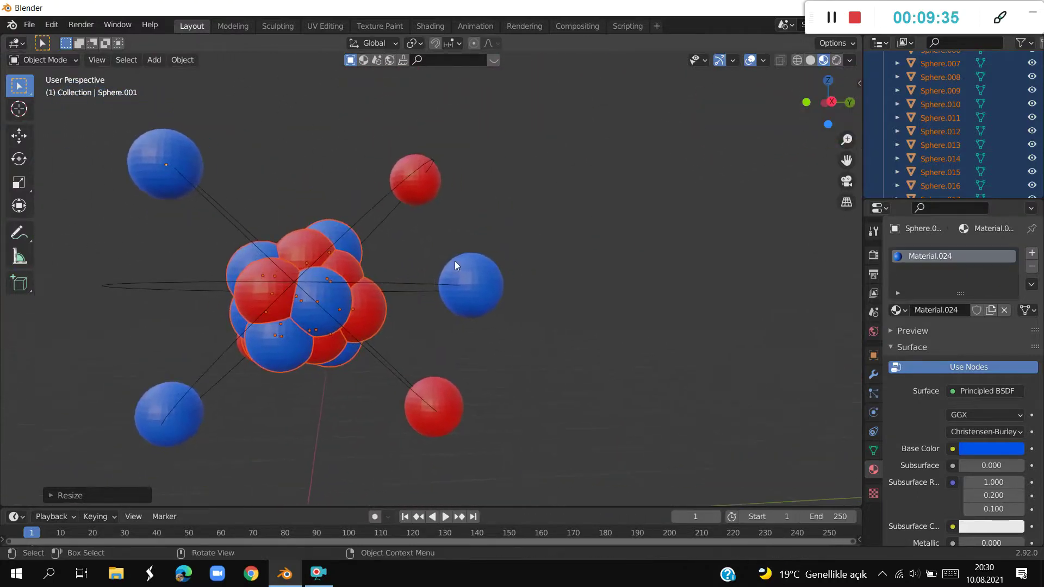